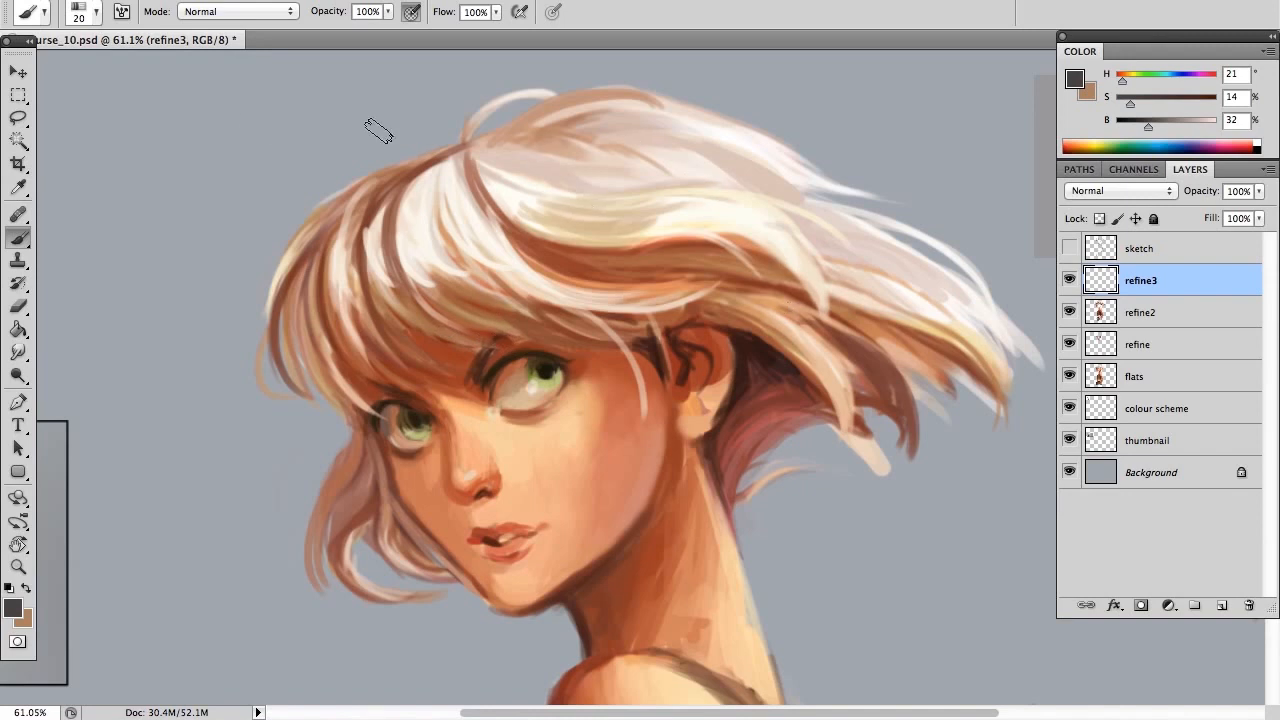
- Try the 251 px bristle brush with dark grey test strokes on the background beside the hair
{"action": "left_click", "coordinate": [96, 12]}
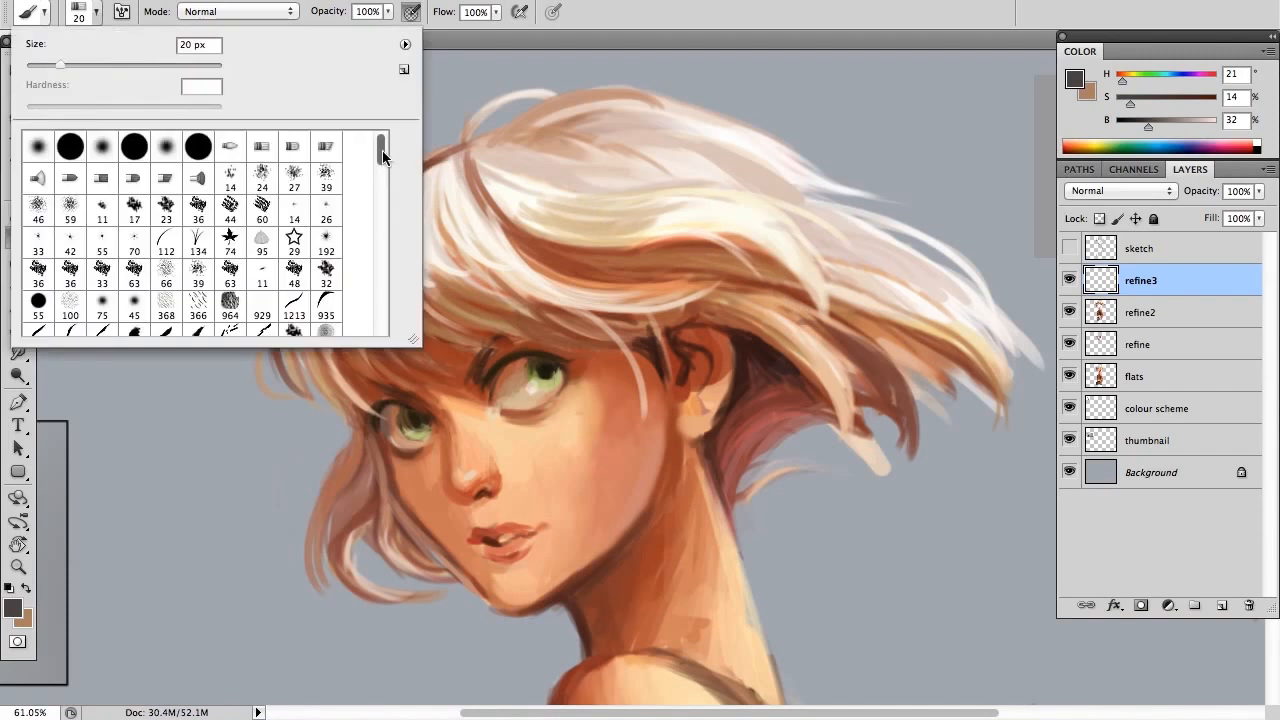
{"action": "left_click_drag", "start_coordinate": [381, 152], "coordinate": [394, 316]}
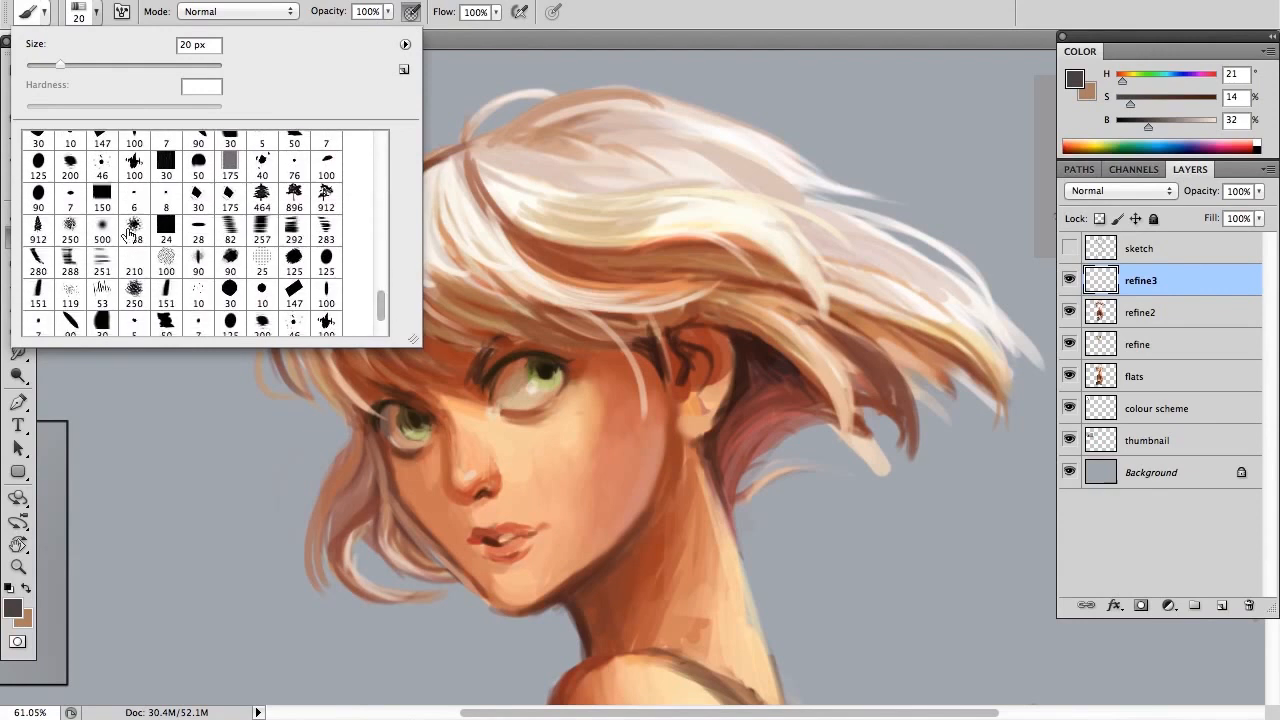
{"action": "left_click", "coordinate": [98, 262]}
{"action": "left_click", "coordinate": [88, 18]}
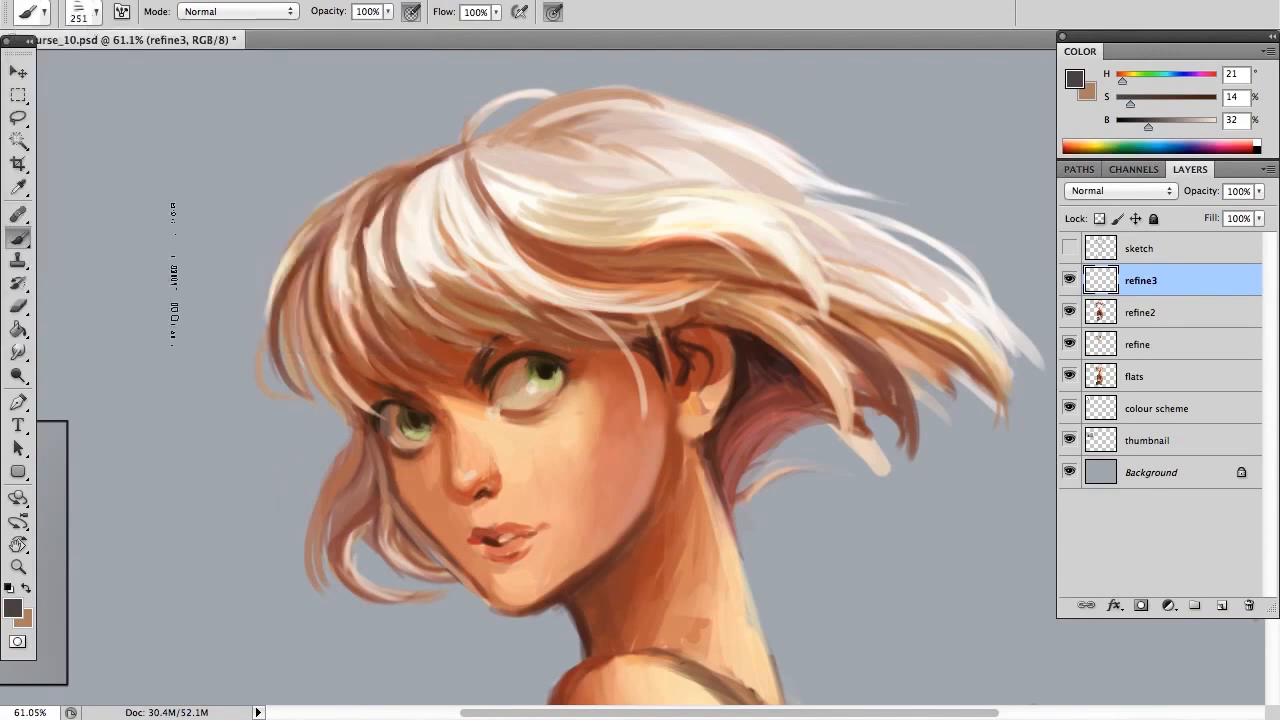
{"action": "mouse_move", "coordinate": [100, 215]}
{"action": "left_mouse_down"}
{"action": "mouse_move", "coordinate": [186, 232]}
{"action": "mouse_move", "coordinate": [188, 352]}
{"action": "mouse_move", "coordinate": [292, 447]}
{"action": "left_mouse_up"}
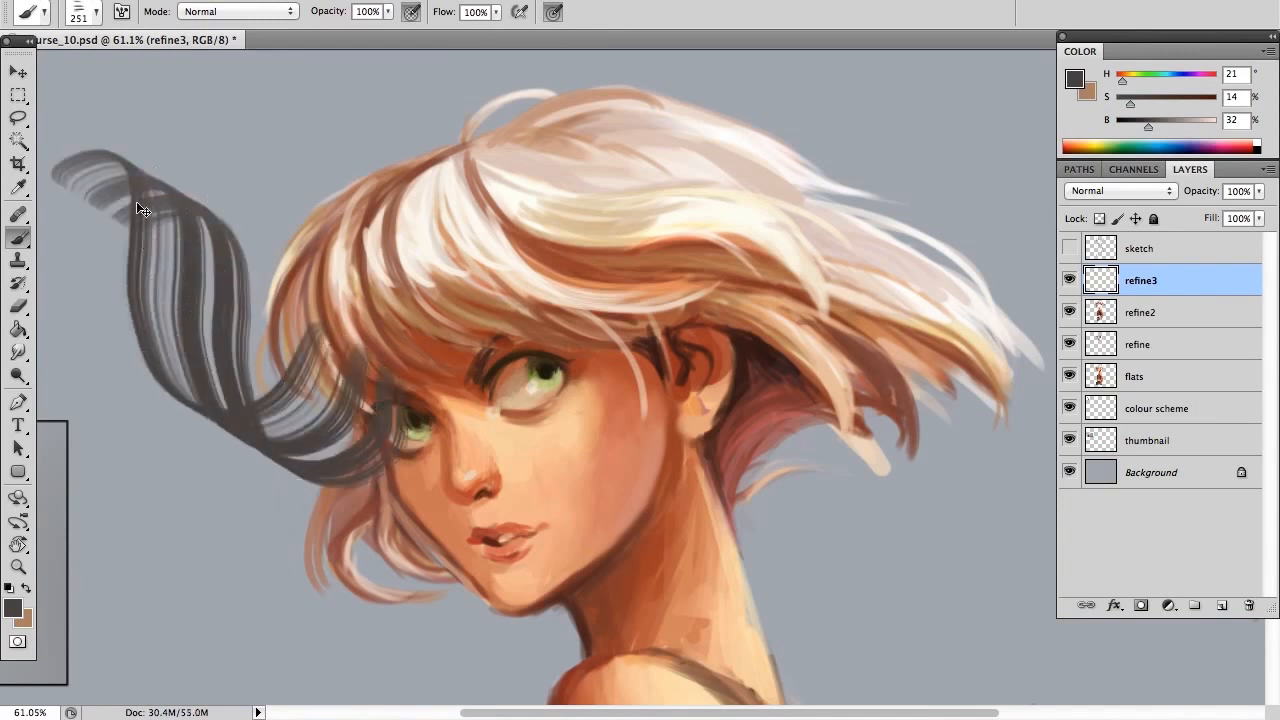
{"action": "key", "text": "ctrl+z"}
{"action": "mouse_move", "coordinate": [105, 212]}
{"action": "left_mouse_down"}
{"action": "mouse_move", "coordinate": [225, 432]}
{"action": "mouse_move", "coordinate": [305, 360]}
{"action": "left_mouse_up"}
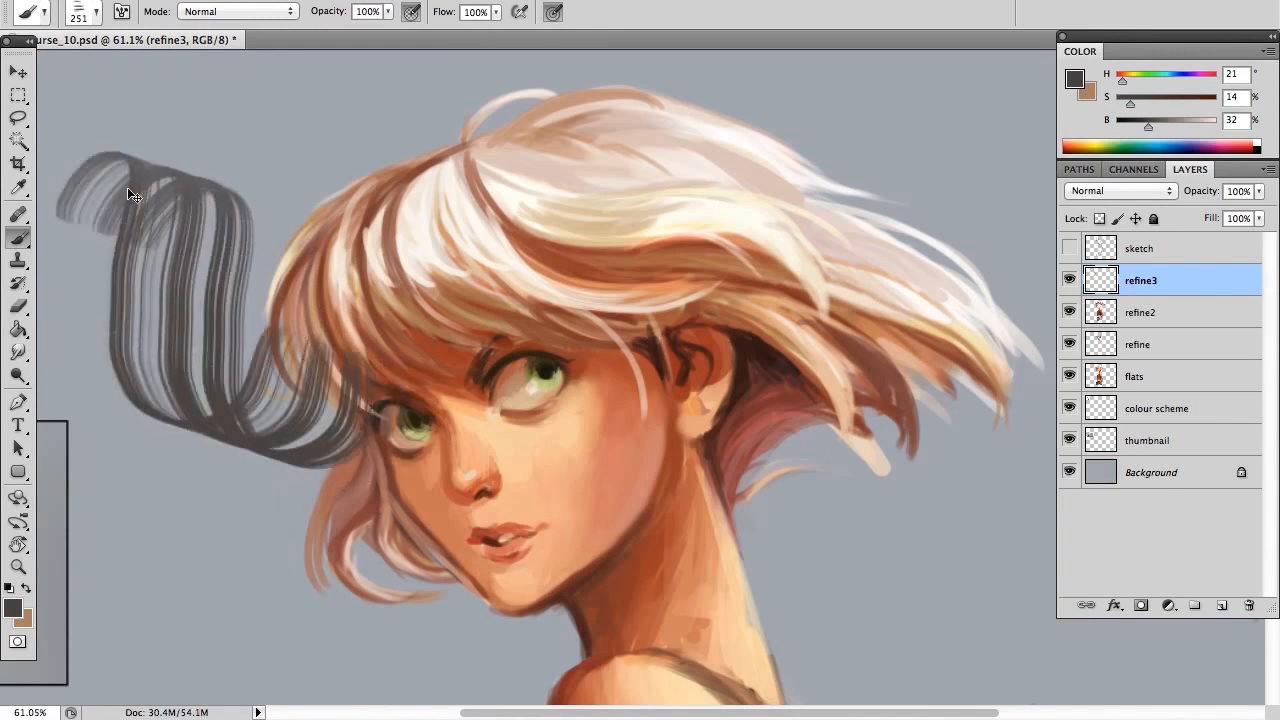
{"action": "key", "text": "super+z"}
{"action": "left_click_drag", "start_coordinate": [108, 243], "coordinate": [118, 238]}
{"action": "mouse_move", "coordinate": [165, 193]}
{"action": "left_mouse_down"}
{"action": "mouse_move", "coordinate": [241, 430]}
{"action": "mouse_move", "coordinate": [390, 330]}
{"action": "left_mouse_up"}
{"action": "key", "text": "super+z"}
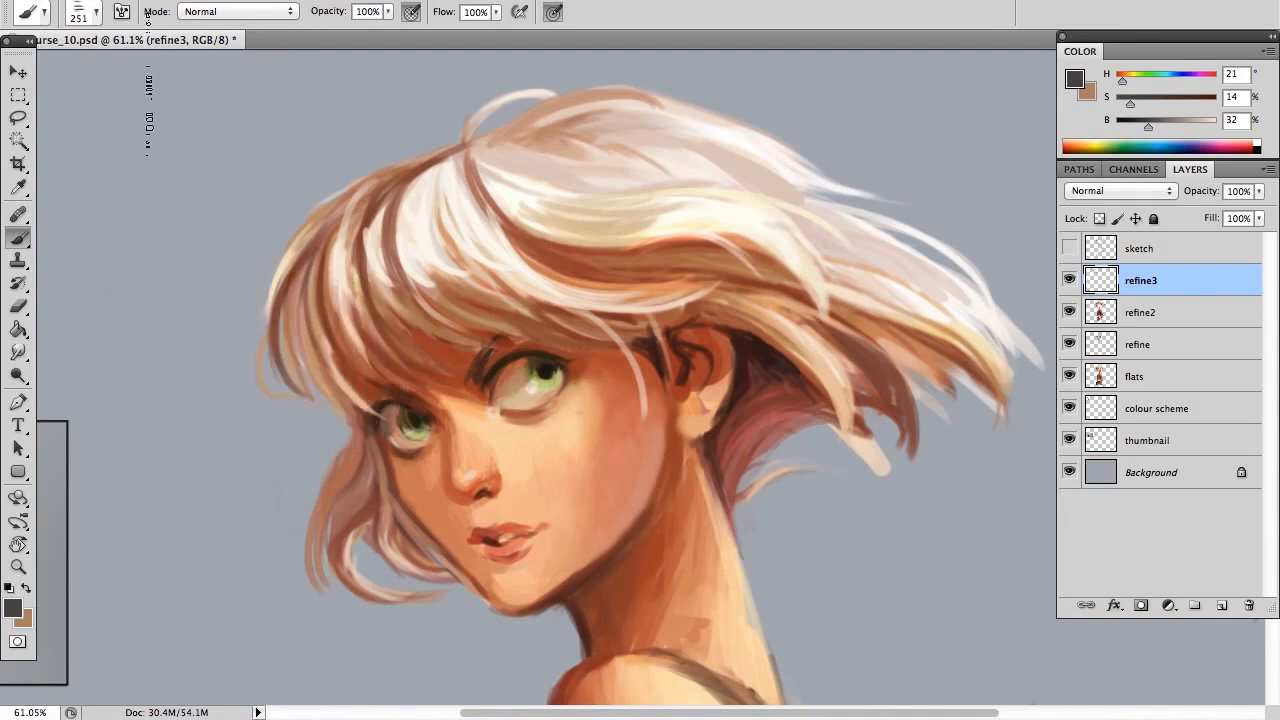
- Select the 283 px bristle brush and test it with one stroke beside the hair, undoing the stroke
{"action": "left_click", "coordinate": [97, 11]}
{"action": "left_click", "coordinate": [326, 231]}
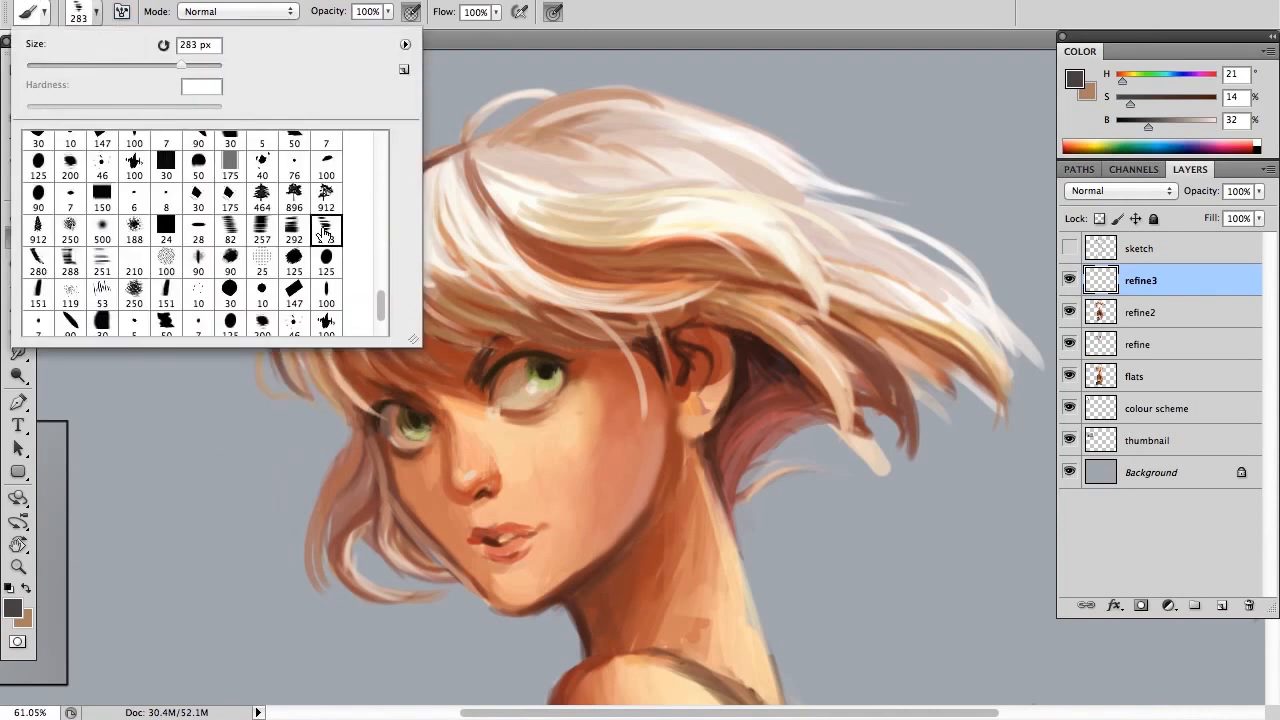
{"action": "left_click", "coordinate": [96, 12]}
{"action": "mouse_move", "coordinate": [110, 207]}
{"action": "left_mouse_down"}
{"action": "mouse_move", "coordinate": [303, 503]}
{"action": "mouse_move", "coordinate": [400, 455]}
{"action": "left_mouse_up"}
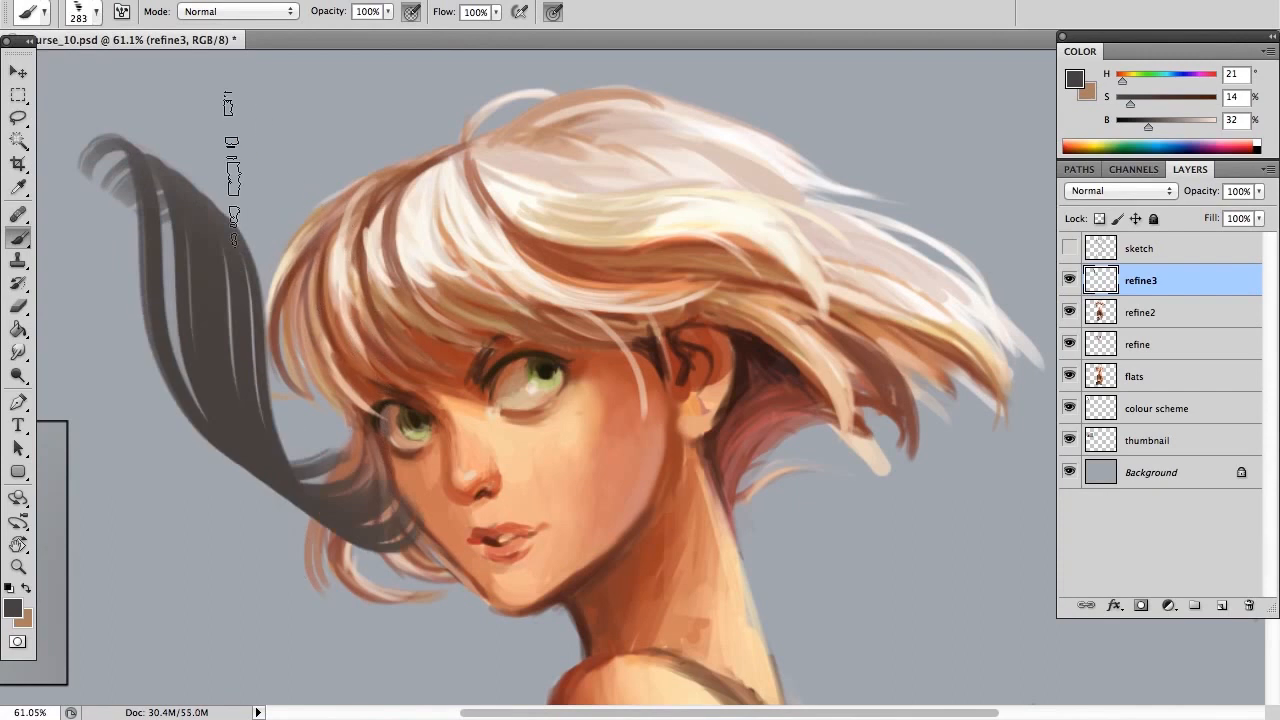
{"action": "key", "text": "super+z"}
- Reduce the bristle brush size to 37 px for painting hair strands
{"action": "left_click", "coordinate": [98, 11]}
{"action": "left_click", "coordinate": [83, 65]}
{"action": "left_click", "coordinate": [96, 13]}
{"action": "left_click", "coordinate": [96, 14]}
{"action": "left_click", "coordinate": [62, 67]}
{"action": "left_click", "coordinate": [96, 14]}
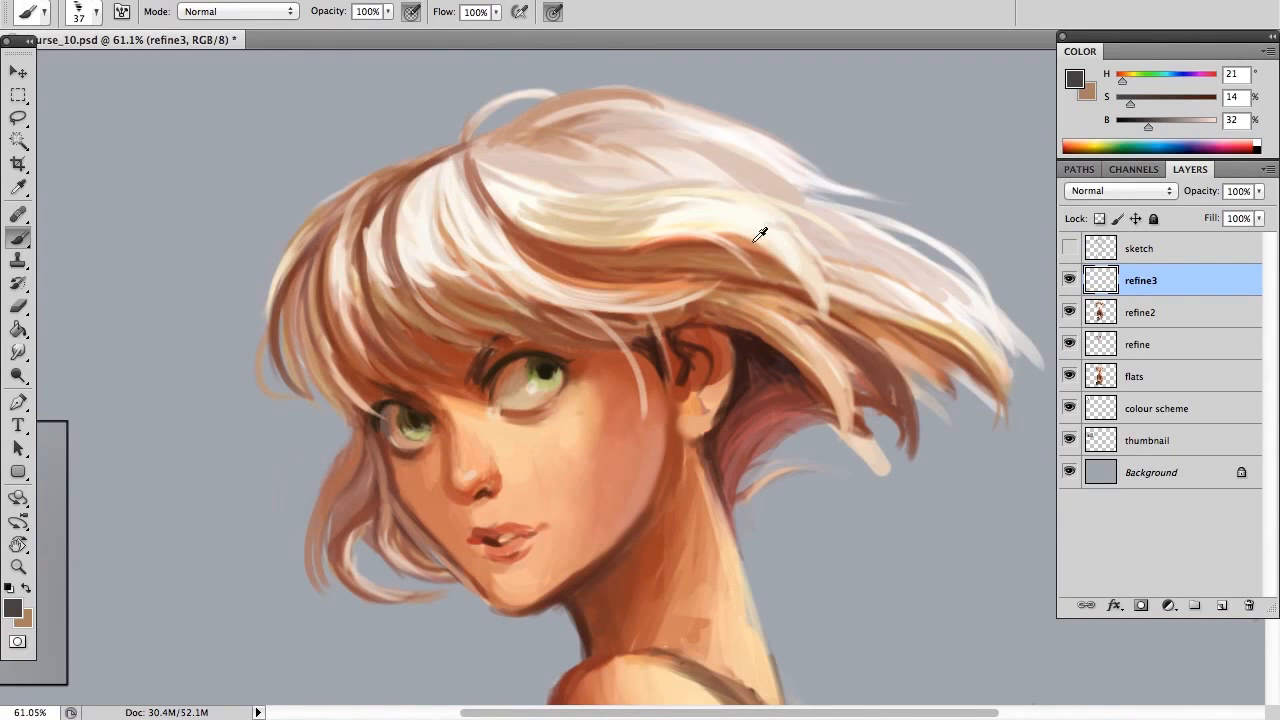
- Paint thin strands into the hair shadow sweeping back from the parting, using sampled reddish-brown and pale pink tones
{"action": "left_click", "coordinate": [576, 258], "text": "alt"}
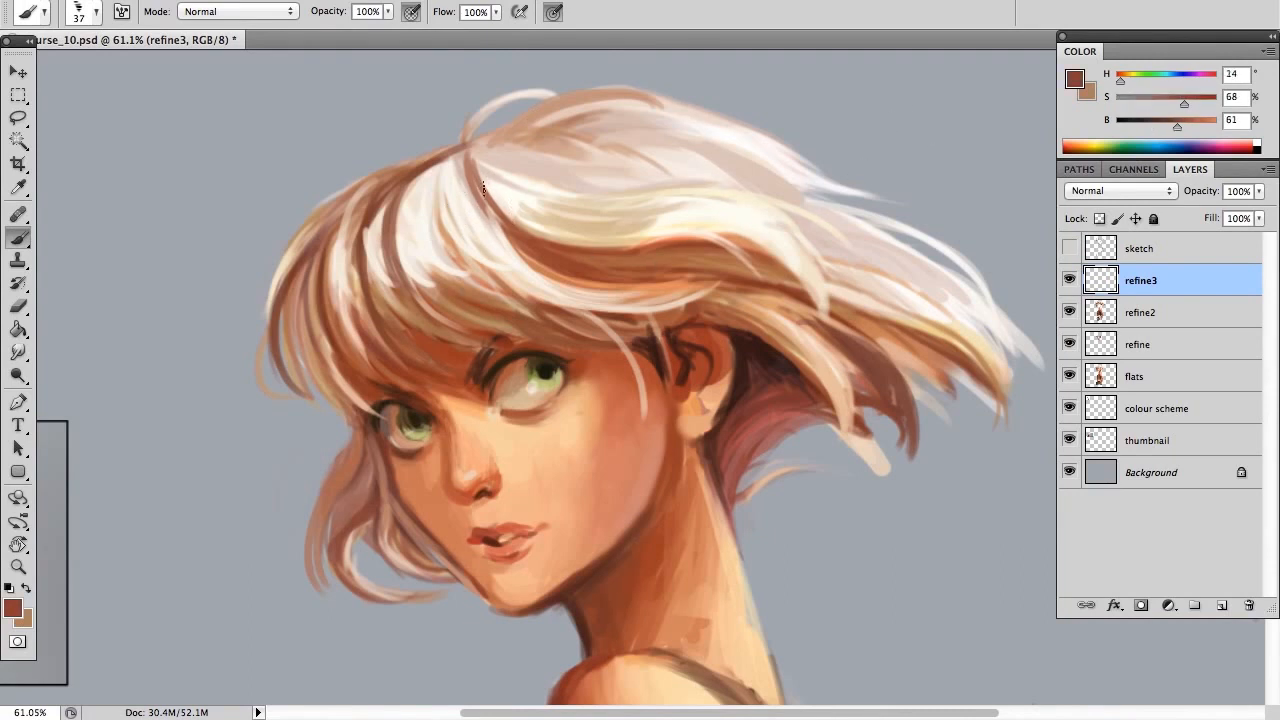
{"action": "left_click_drag", "start_coordinate": [493, 212], "coordinate": [583, 283]}
{"action": "key", "text": "super+z"}
{"action": "left_click_drag", "start_coordinate": [491, 206], "coordinate": [626, 271]}
{"action": "left_click", "coordinate": [680, 245], "text": "alt"}
{"action": "left_click", "coordinate": [670, 246], "text": "alt"}
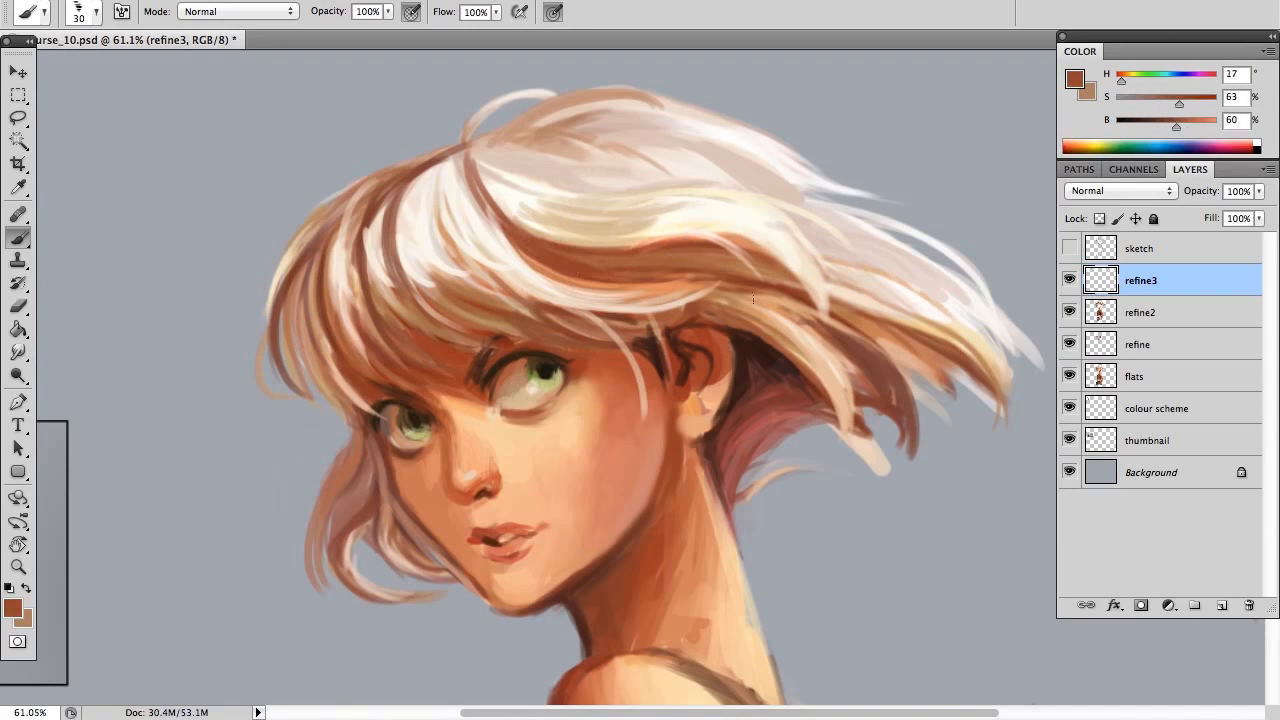
{"action": "left_click_drag", "start_coordinate": [652, 262], "coordinate": [767, 285]}
{"action": "left_click", "coordinate": [822, 250], "text": "alt"}
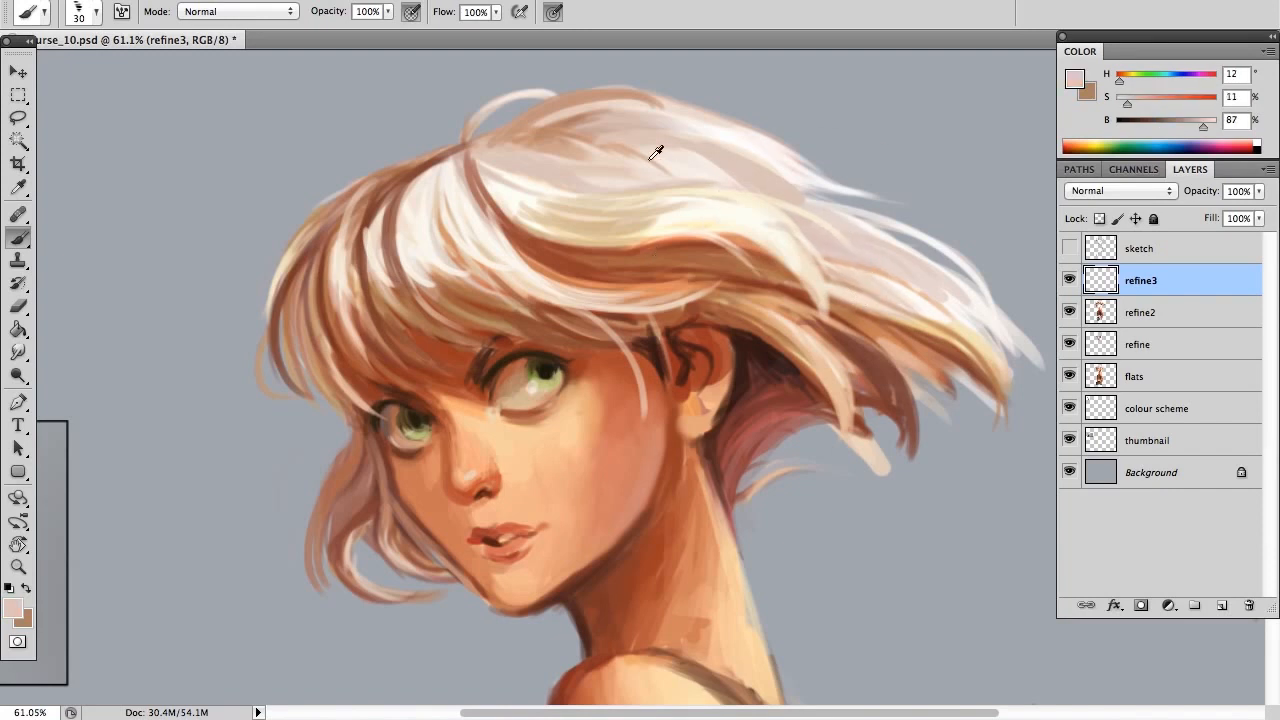
{"action": "left_click", "coordinate": [971, 296], "text": "alt"}
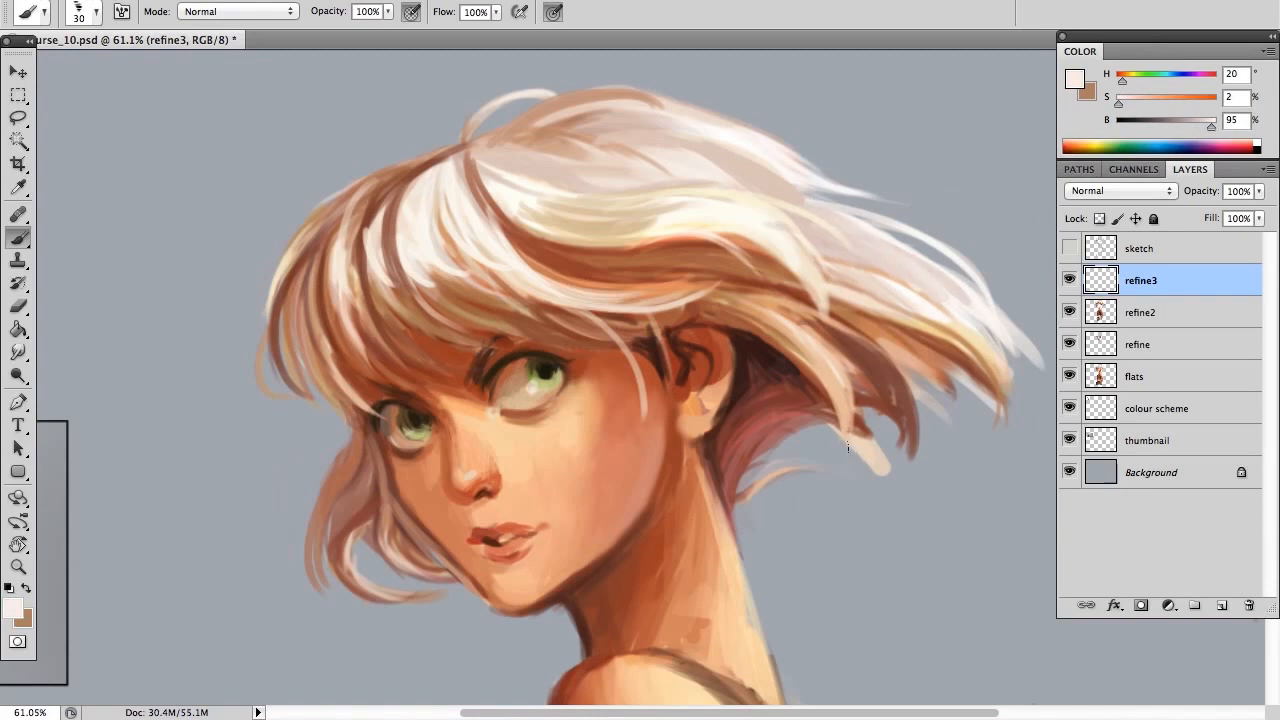
- Erase the stray pale stroke below the swept-back hair tips on the flats layer
{"action": "left_click", "coordinate": [1069, 376]}
{"action": "left_click", "coordinate": [1069, 376]}
{"action": "left_click", "coordinate": [1143, 376]}
{"action": "key", "text": "e"}
{"action": "mouse_move", "coordinate": [828, 437]}
{"action": "left_mouse_down"}
{"action": "mouse_move", "coordinate": [890, 490]}
{"action": "mouse_move", "coordinate": [820, 414]}
{"action": "mouse_move", "coordinate": [880, 476]}
{"action": "mouse_move", "coordinate": [821, 431]}
{"action": "mouse_move", "coordinate": [895, 388]}
{"action": "left_mouse_up"}
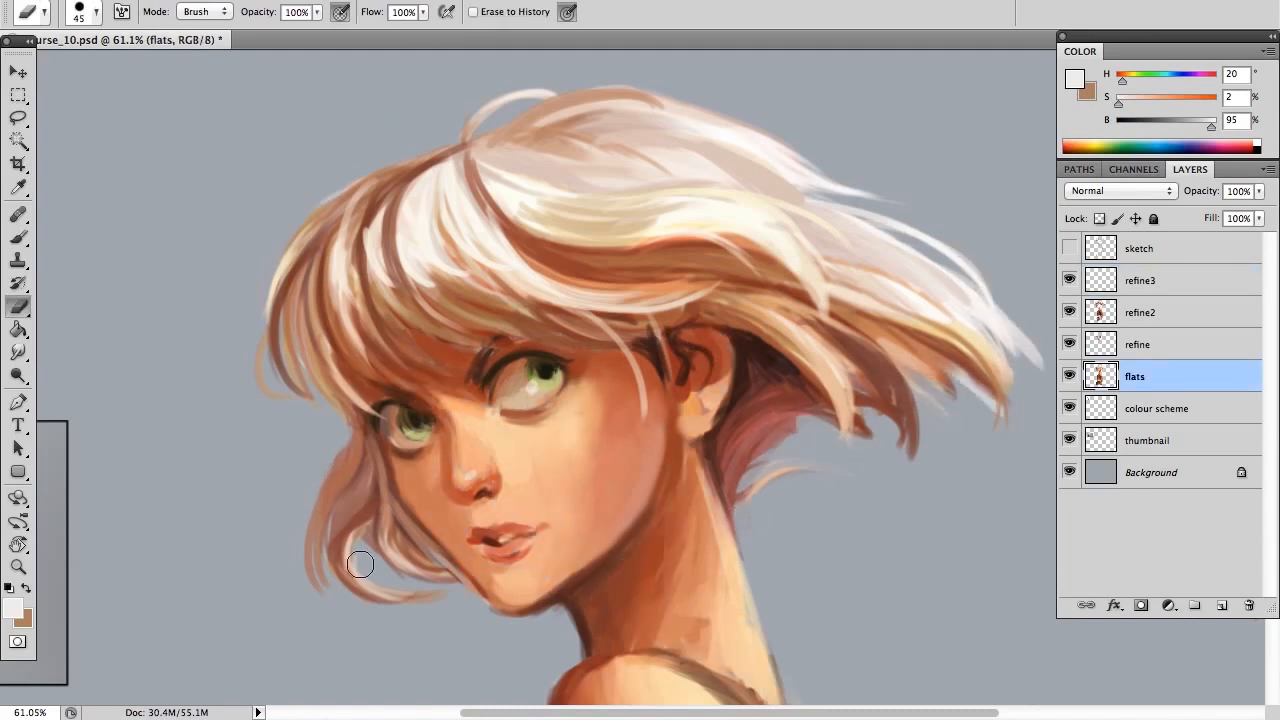
- Erase the ragged outer edge of the front lock beside the cheek on the refine2 layer, and return to painting on refine3
{"action": "left_click", "coordinate": [1070, 344]}
{"action": "left_click", "coordinate": [1070, 344]}
{"action": "left_click", "coordinate": [1069, 313]}
{"action": "left_click", "coordinate": [1070, 314]}
{"action": "left_click", "coordinate": [1070, 314]}
{"action": "left_click", "coordinate": [1141, 313]}
{"action": "left_click_drag", "start_coordinate": [303, 597], "coordinate": [295, 478]}
{"action": "mouse_move", "coordinate": [306, 583]}
{"action": "left_mouse_down"}
{"action": "mouse_move", "coordinate": [297, 513]}
{"action": "mouse_move", "coordinate": [345, 437]}
{"action": "left_mouse_up"}
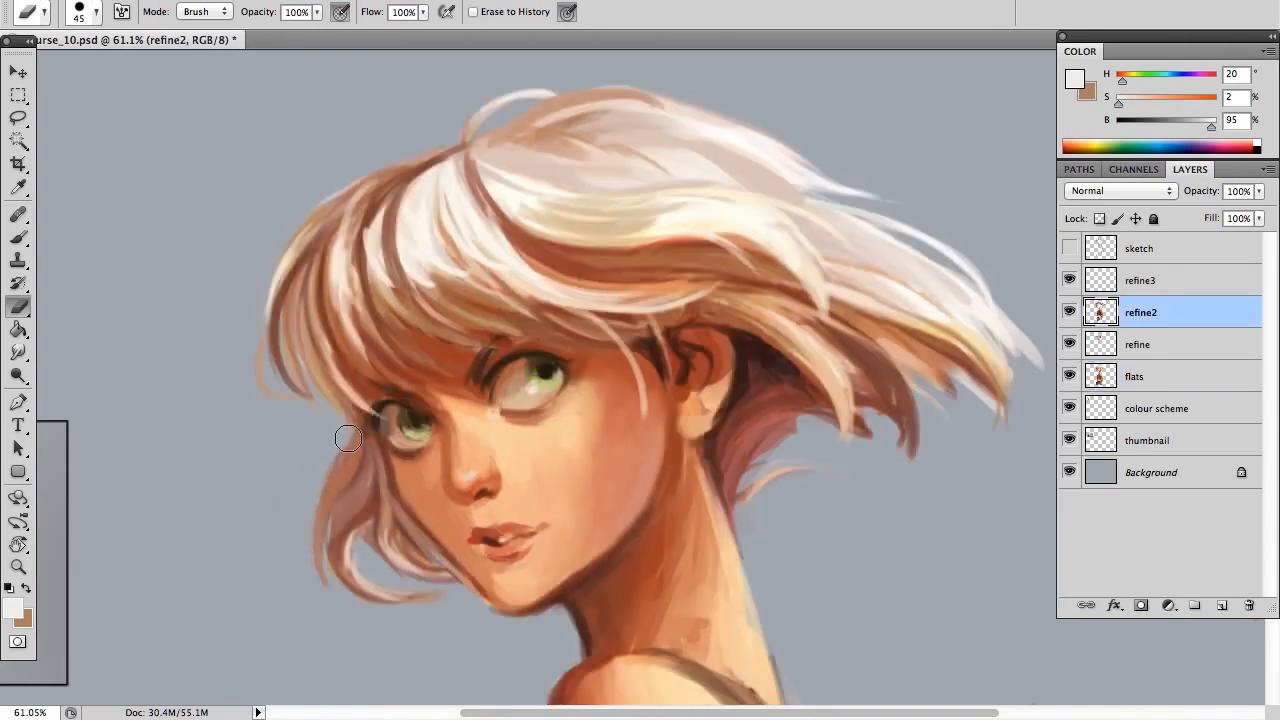
{"action": "left_click", "coordinate": [1150, 280]}
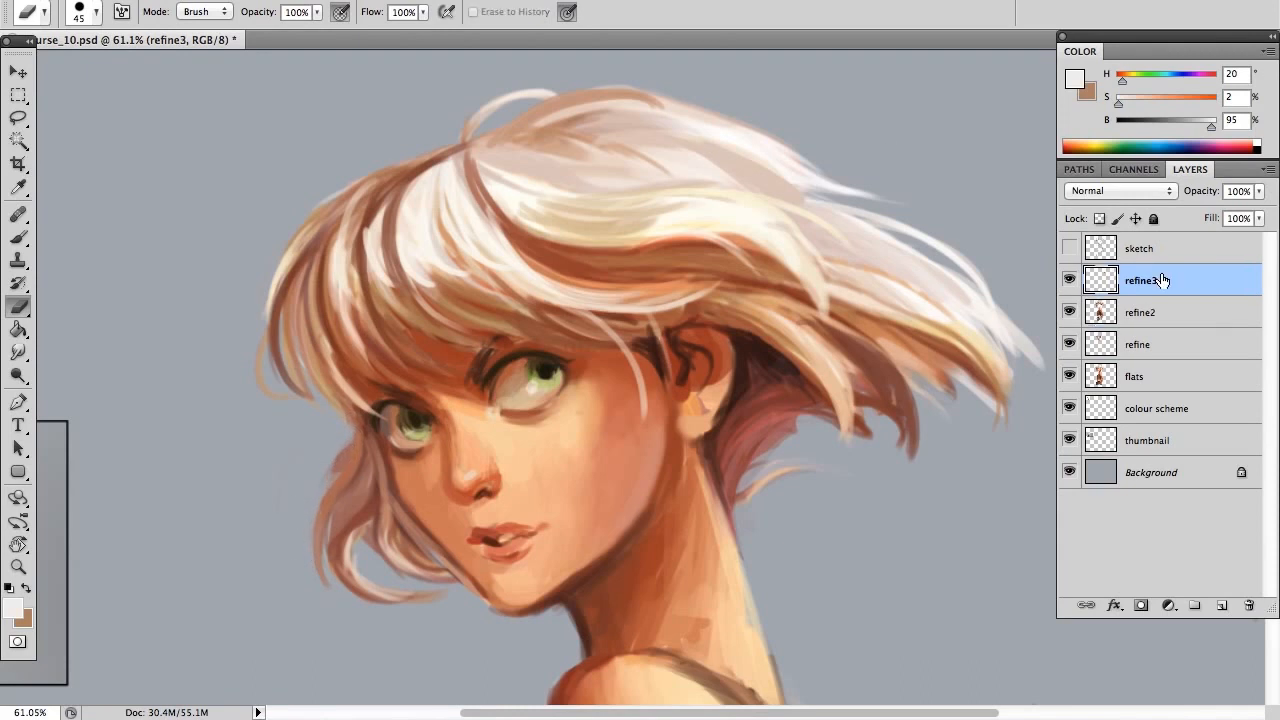
{"action": "left_click_drag", "start_coordinate": [357, 453], "coordinate": [381, 522]}
{"action": "key", "text": "b"}
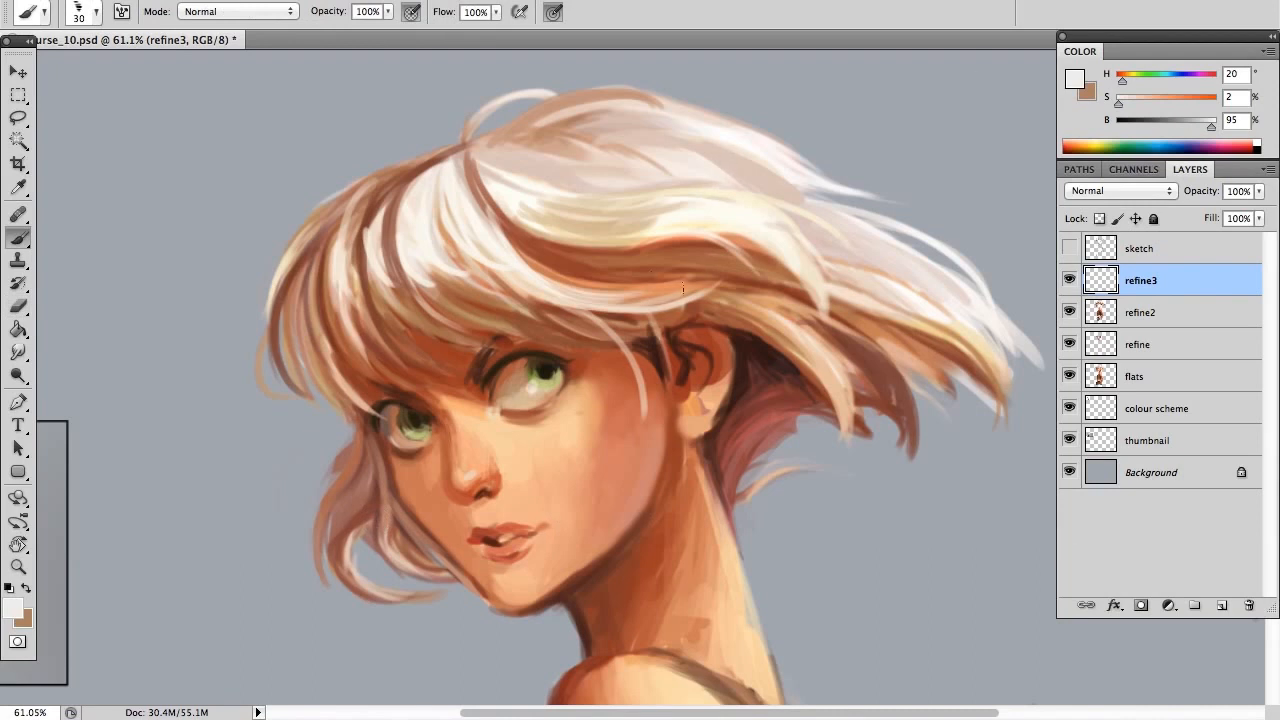
{"action": "mouse_move", "coordinate": [858, 72]}
{"action": "left_mouse_down"}
{"action": "mouse_move", "coordinate": [593, 393]}
{"action": "mouse_move", "coordinate": [530, 455]}
{"action": "left_mouse_up"}
{"action": "key", "text": "ctrl+z"}
{"action": "left_click_drag", "start_coordinate": [960, 572], "coordinate": [655, 337]}
{"action": "key", "text": "ctrl+z"}
{"action": "mouse_move", "coordinate": [330, 526]}
{"action": "left_mouse_down"}
{"action": "mouse_move", "coordinate": [352, 468]}
{"action": "mouse_move", "coordinate": [420, 505]}
{"action": "mouse_move", "coordinate": [390, 465]}
{"action": "left_mouse_up"}
{"action": "key", "text": "ctrl+z"}
{"action": "mouse_move", "coordinate": [366, 522]}
{"action": "left_mouse_down"}
{"action": "mouse_move", "coordinate": [357, 583]}
{"action": "mouse_move", "coordinate": [418, 600]}
{"action": "left_mouse_up"}
{"action": "key", "text": "ctrl+z"}
- Paint a thin curling strand outside the front lock with a 25 px brush in reddish brown sampled from the hair
{"action": "left_click", "coordinate": [425, 160], "text": "alt"}
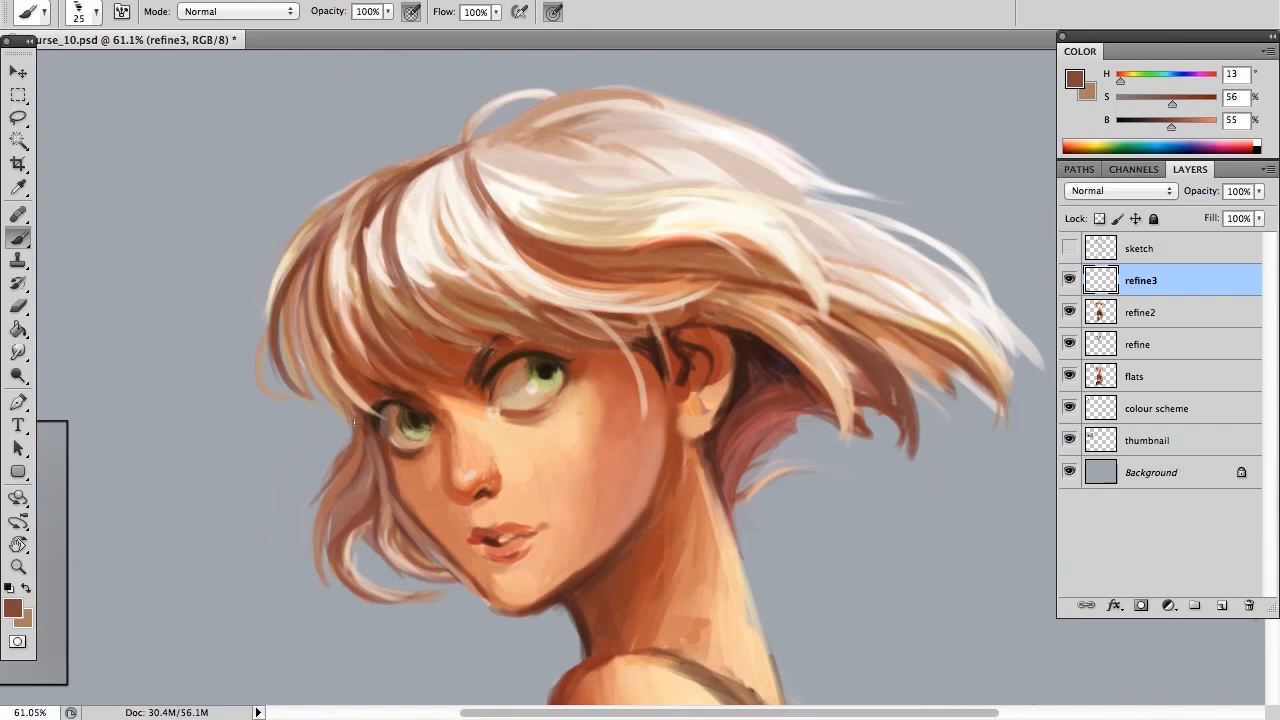
{"action": "mouse_move", "coordinate": [330, 476]}
{"action": "left_mouse_down"}
{"action": "mouse_move", "coordinate": [290, 540]}
{"action": "mouse_move", "coordinate": [313, 556]}
{"action": "left_mouse_up"}
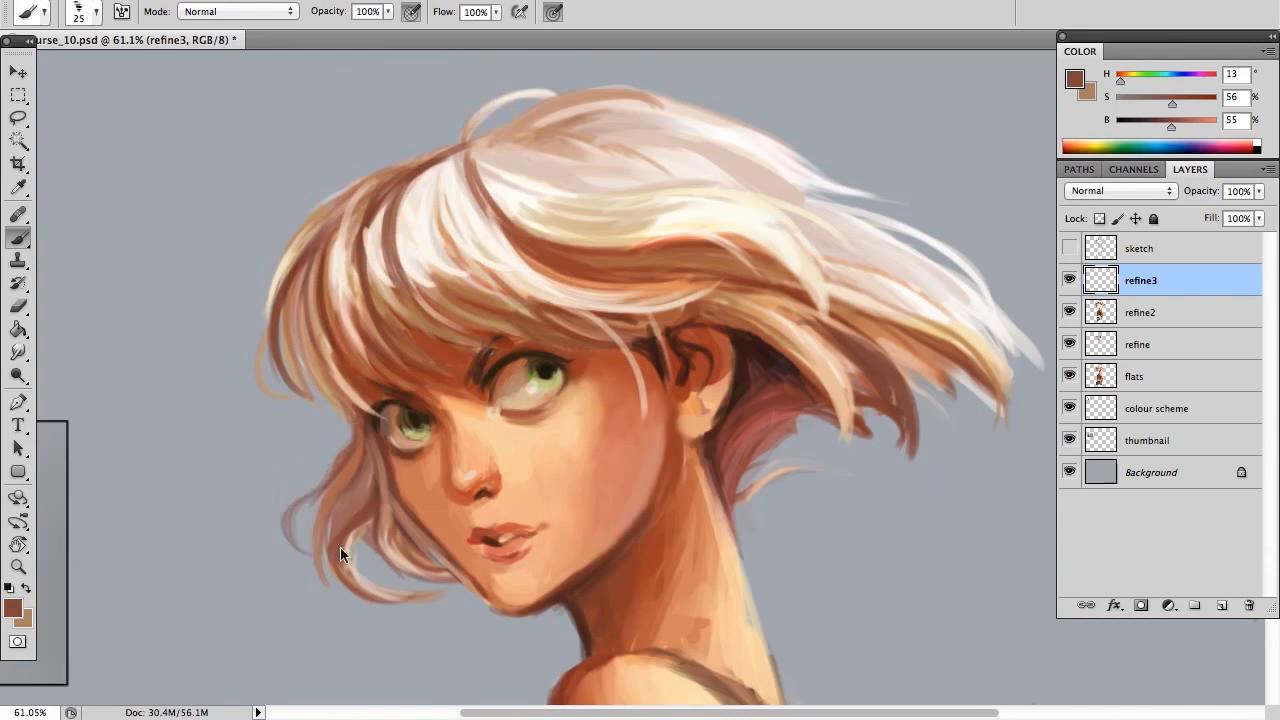
{"action": "left_click", "coordinate": [348, 521], "text": "alt"}
{"action": "left_click", "coordinate": [361, 518], "text": "alt"}
- Deepen the shadows inside the front lock beside the cheek with dark browns sampled from the hair behind the ear
{"action": "left_click", "coordinate": [777, 356], "text": "alt"}
{"action": "left_click_drag", "start_coordinate": [378, 496], "coordinate": [372, 434]}
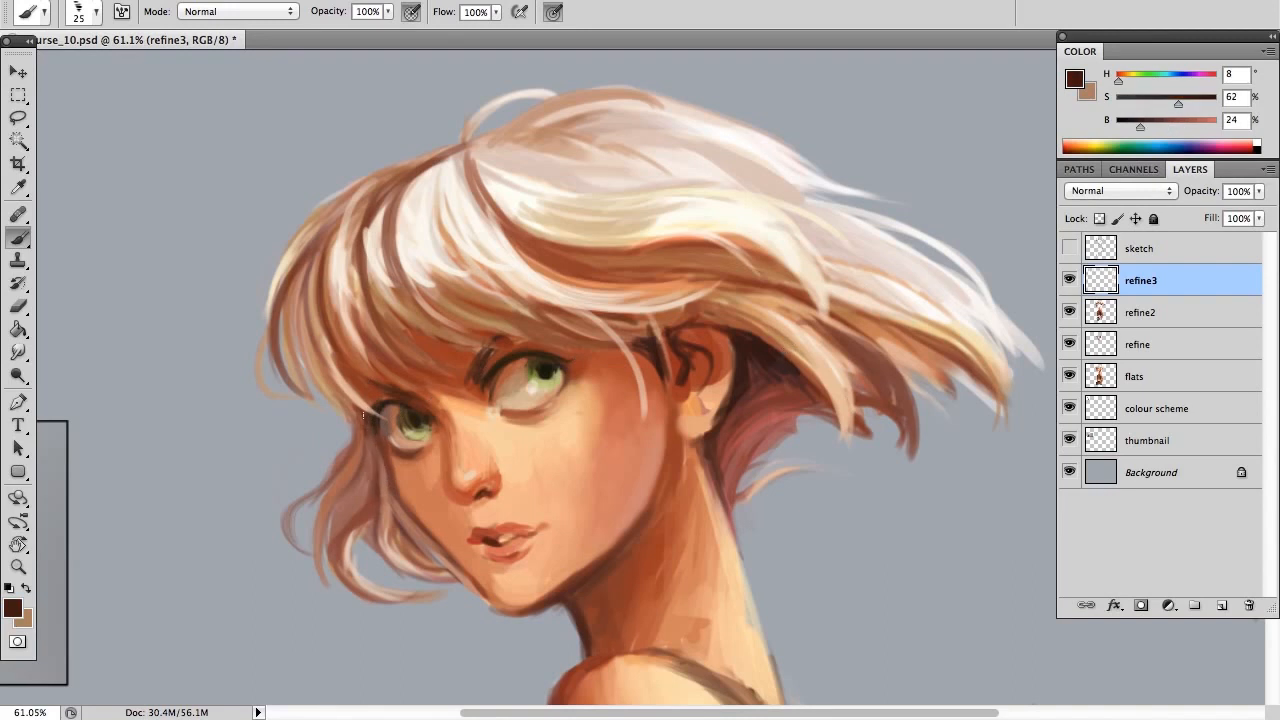
{"action": "left_click_drag", "start_coordinate": [384, 482], "coordinate": [372, 436]}
{"action": "left_click", "coordinate": [804, 368], "text": "alt"}
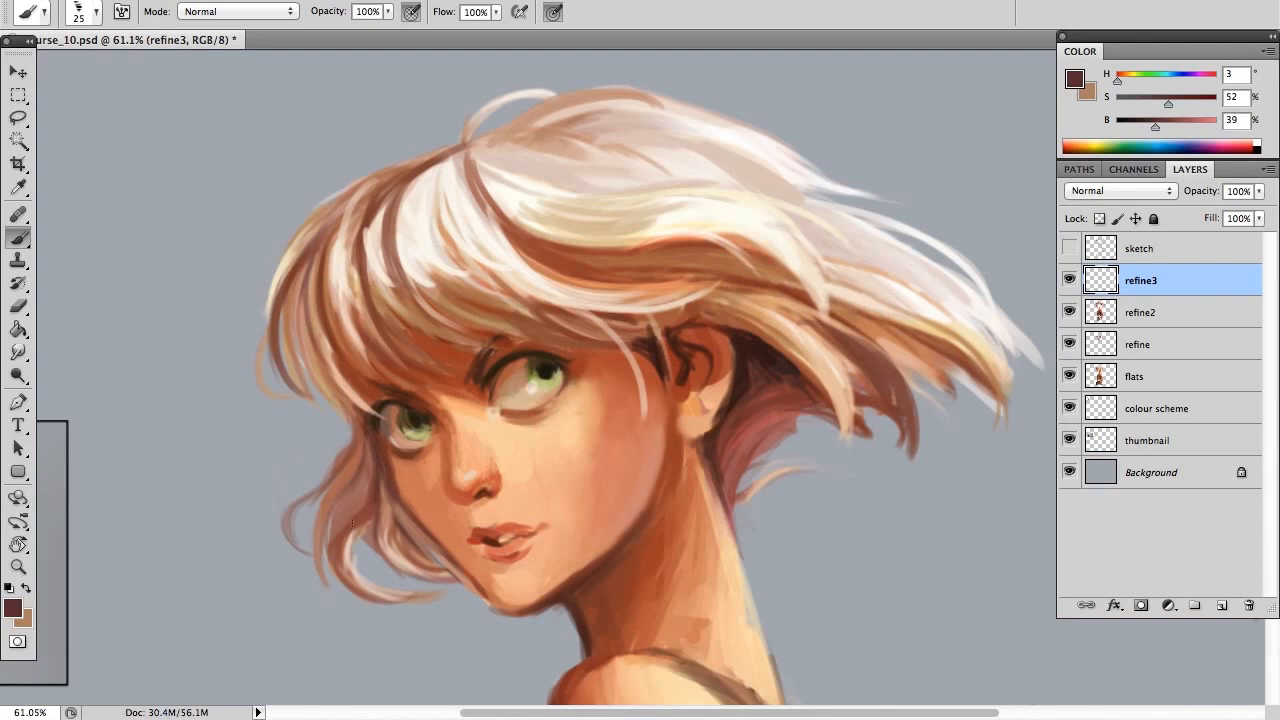
{"action": "left_click_drag", "start_coordinate": [354, 479], "coordinate": [368, 504]}
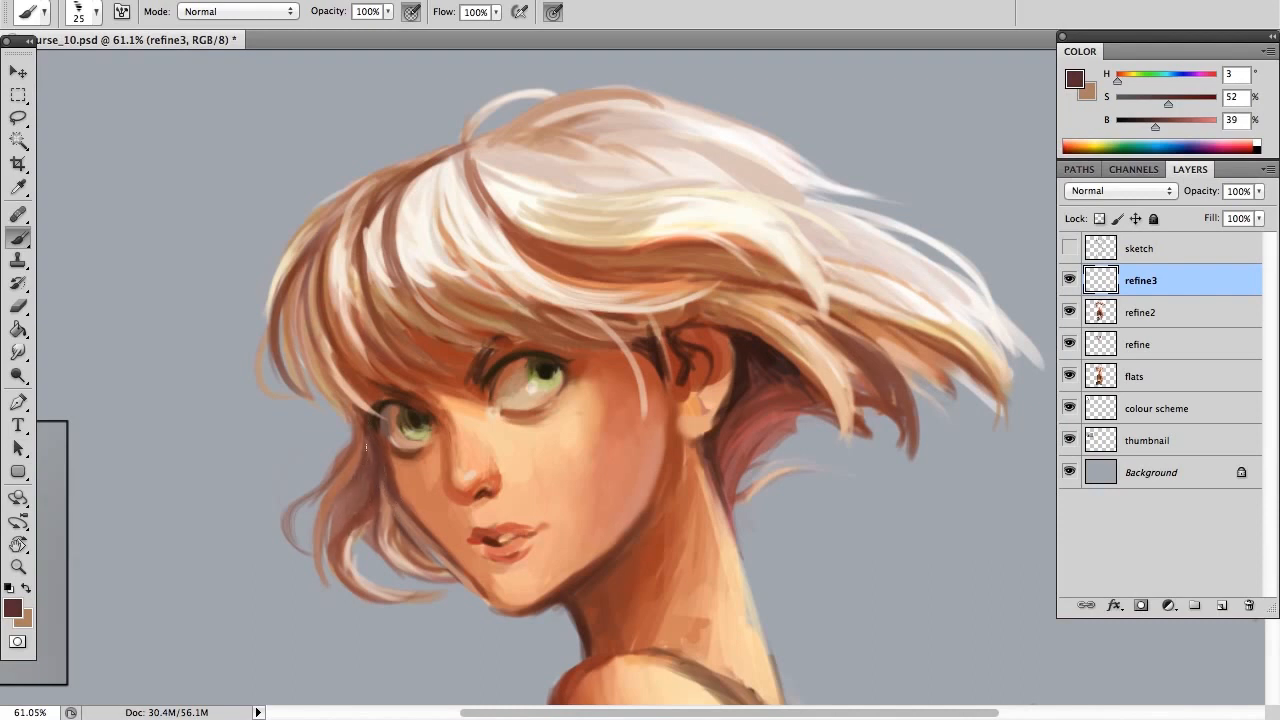
{"action": "mouse_move", "coordinate": [395, 502]}
{"action": "left_mouse_down"}
{"action": "mouse_move", "coordinate": [432, 548]}
{"action": "mouse_move", "coordinate": [400, 511]}
{"action": "left_mouse_up"}
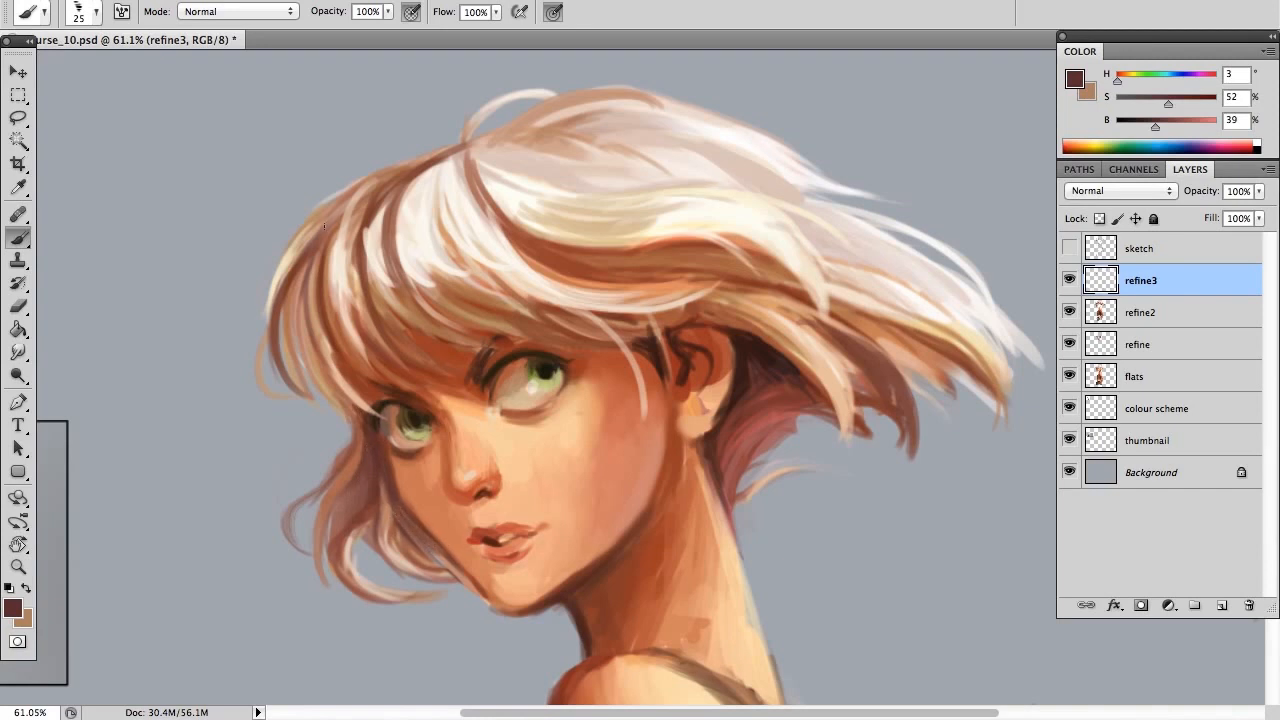
- Paint dark reddish-brown strands through the outer side of the fringe and down from the parting
{"action": "left_click_drag", "start_coordinate": [302, 268], "coordinate": [306, 380]}
{"action": "mouse_move", "coordinate": [309, 262]}
{"action": "left_mouse_down"}
{"action": "mouse_move", "coordinate": [306, 373]}
{"action": "mouse_move", "coordinate": [317, 365]}
{"action": "left_mouse_up"}
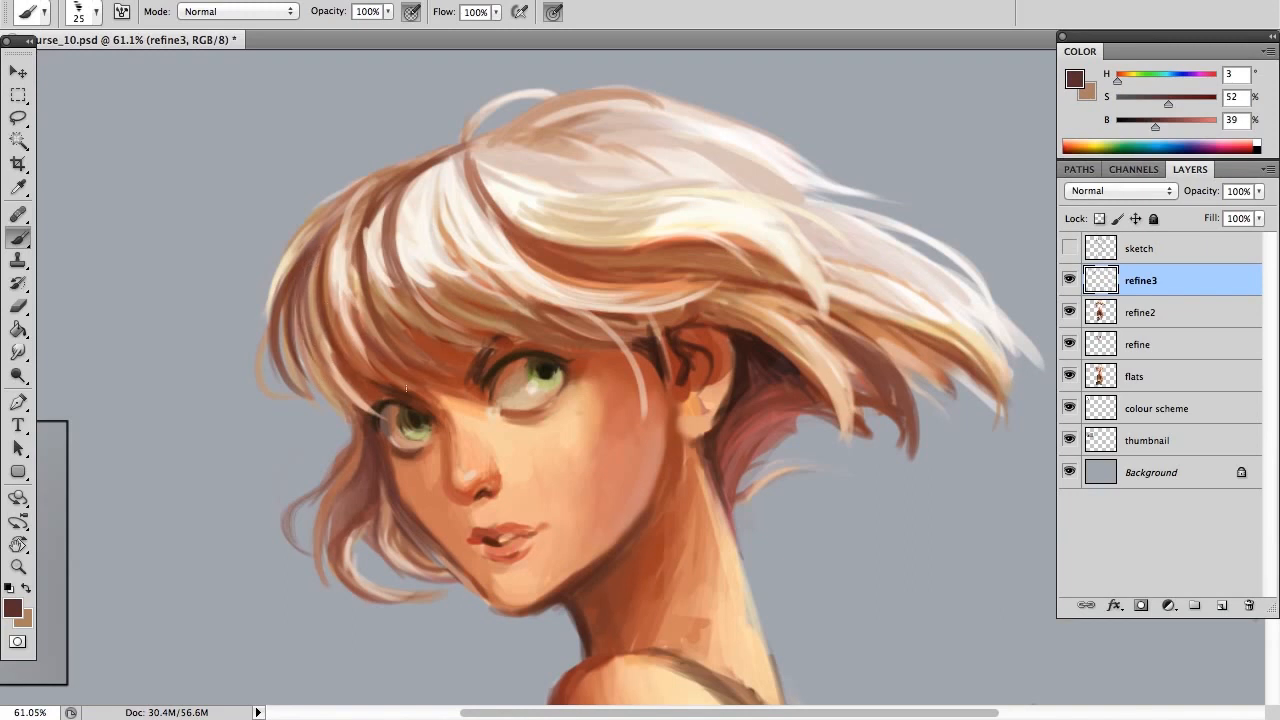
{"action": "left_click_drag", "start_coordinate": [346, 250], "coordinate": [360, 338]}
{"action": "key", "text": "ctrl+z"}
{"action": "left_click_drag", "start_coordinate": [343, 266], "coordinate": [357, 338]}
{"action": "left_click", "coordinate": [374, 213], "text": "alt"}
{"action": "left_click_drag", "start_coordinate": [373, 226], "coordinate": [365, 293]}
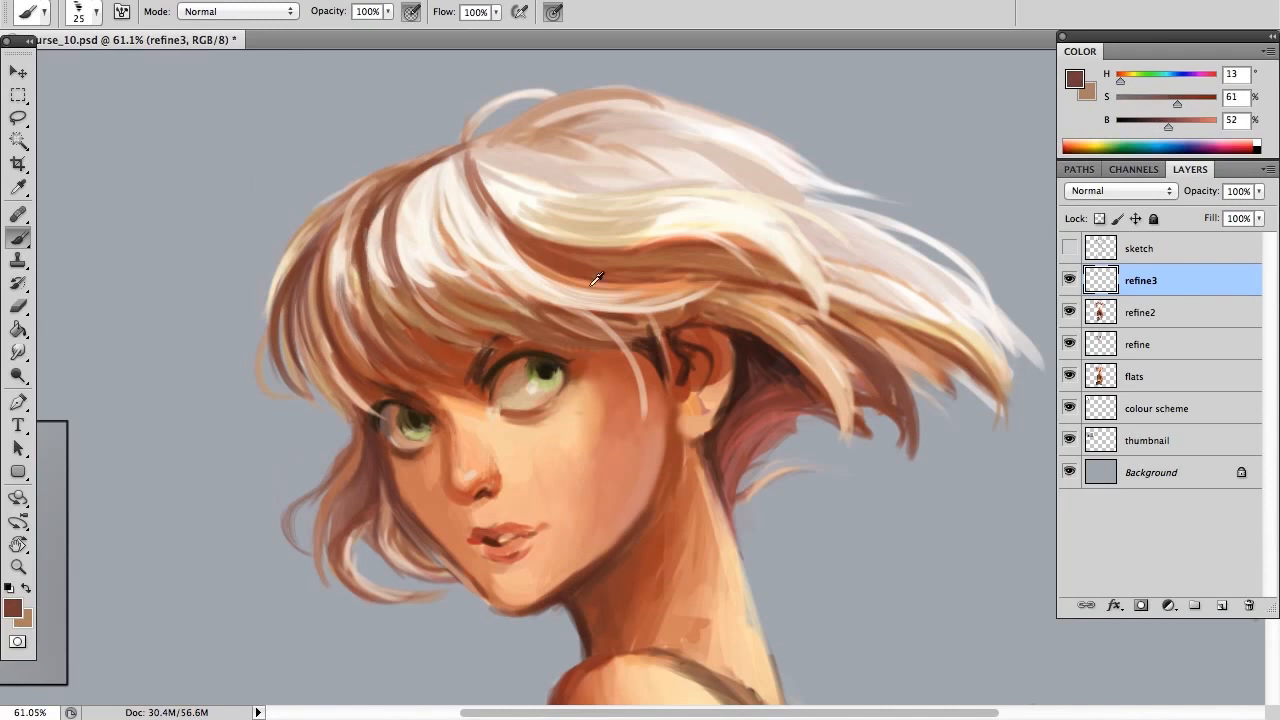
- Paint light tan strands over the outer fringe and the hair near the parting with a colour sampled from the highlights
{"action": "left_click", "coordinate": [600, 224], "text": "alt"}
{"action": "left_click_drag", "start_coordinate": [335, 248], "coordinate": [331, 348]}
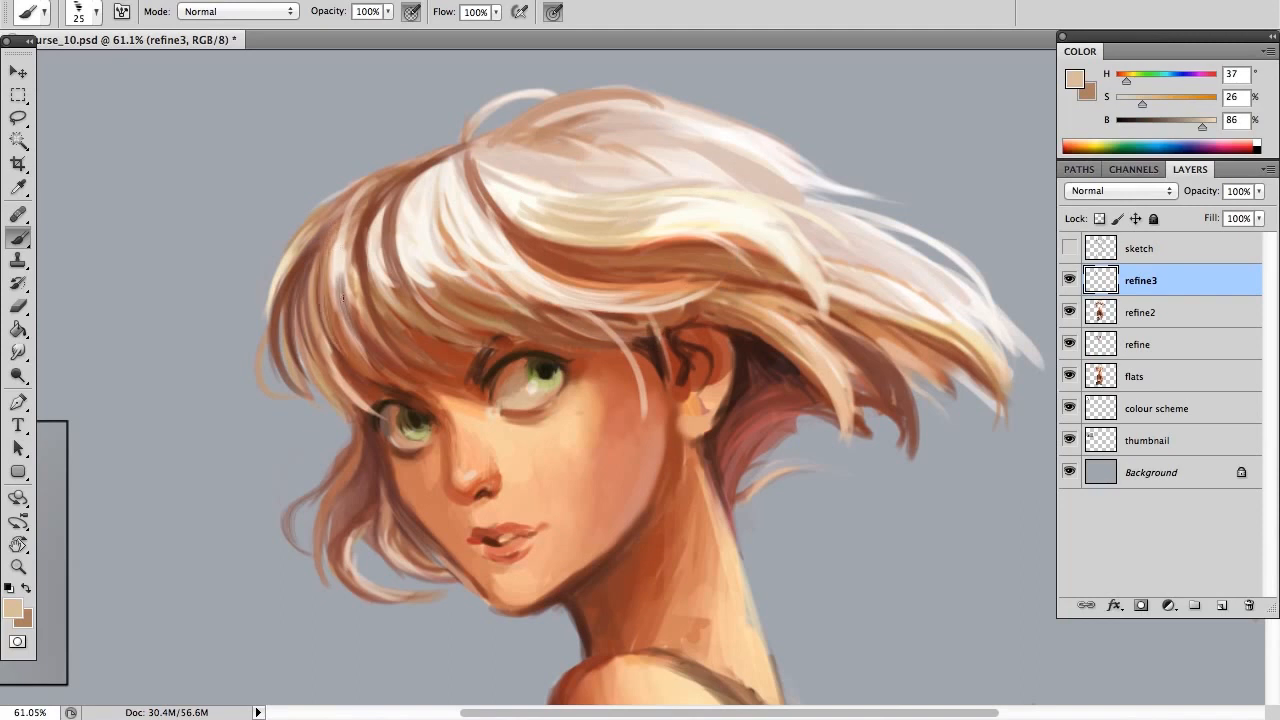
{"action": "left_click_drag", "start_coordinate": [334, 230], "coordinate": [340, 316]}
{"action": "left_click_drag", "start_coordinate": [660, 197], "coordinate": [596, 207]}
{"action": "left_click_drag", "start_coordinate": [339, 217], "coordinate": [301, 298]}
{"action": "key", "text": "super+z"}
{"action": "left_click_drag", "start_coordinate": [339, 216], "coordinate": [300, 297]}
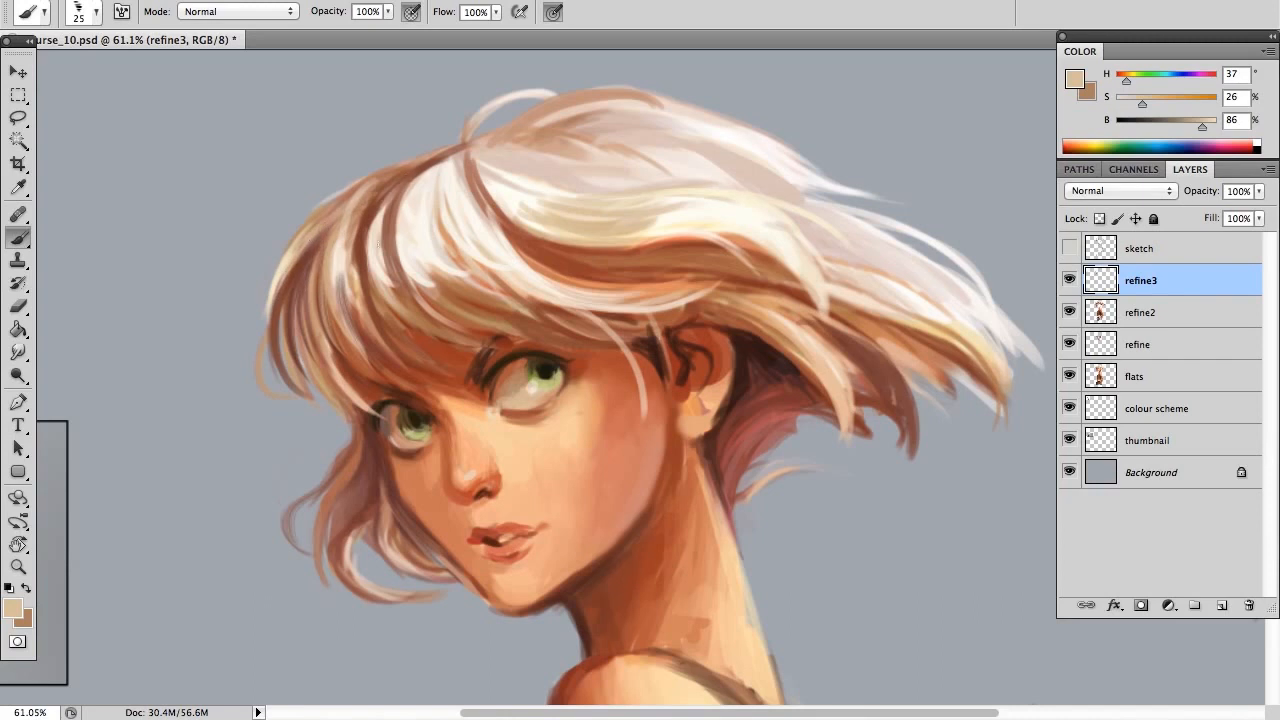
{"action": "left_click_drag", "start_coordinate": [402, 192], "coordinate": [390, 288]}
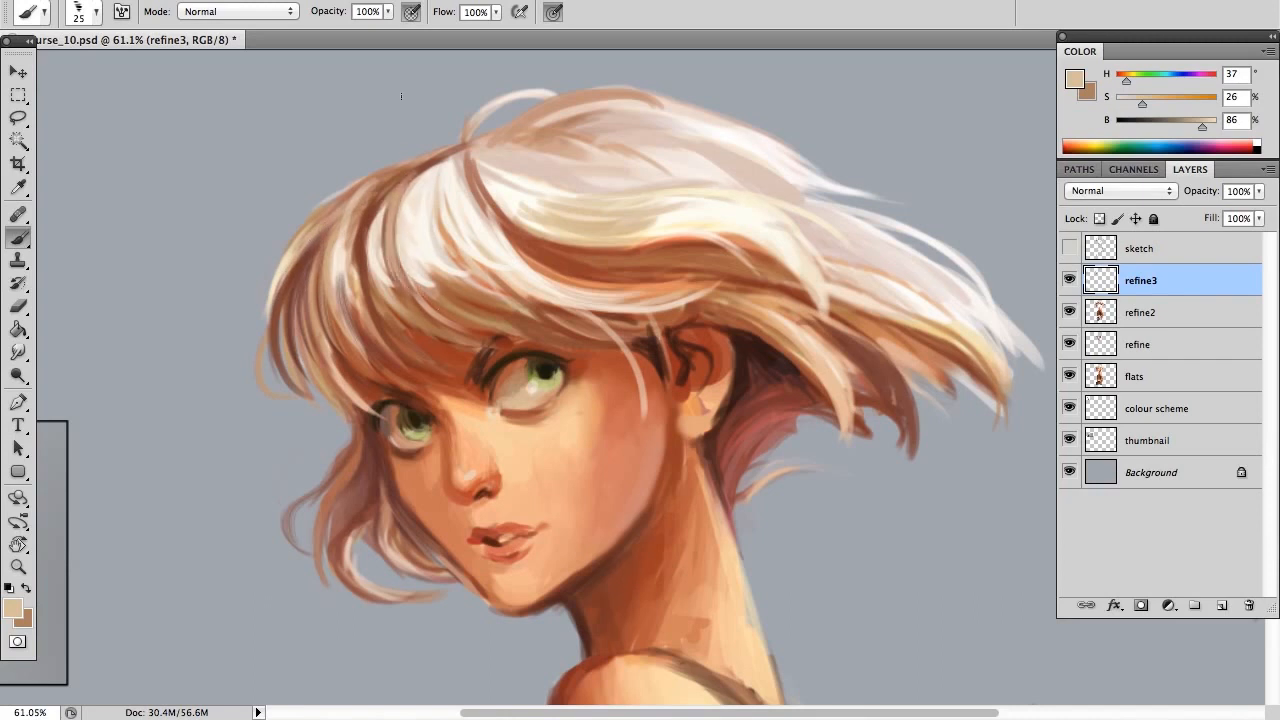
- Sample a mid brown from the fringe and paint a strand down the dark band below the parting
{"action": "key", "text": "x"}
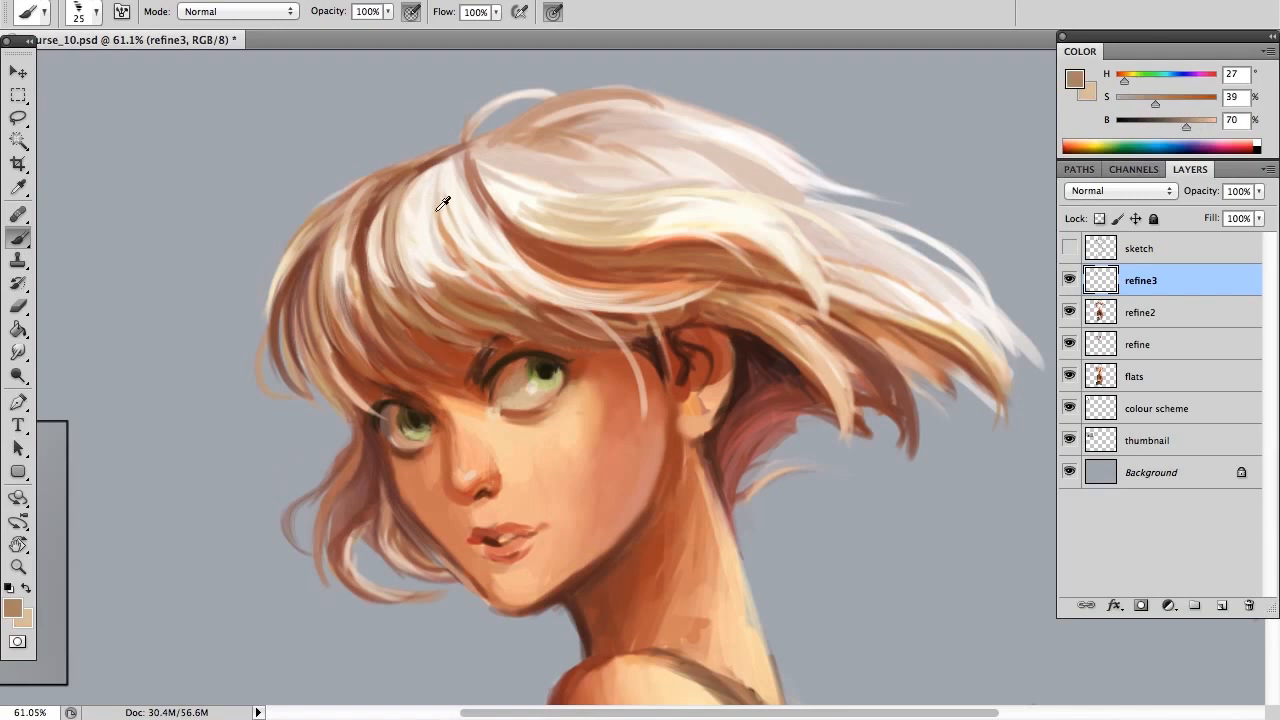
{"action": "left_click", "coordinate": [489, 303], "text": "alt"}
{"action": "left_click", "coordinate": [489, 303], "text": "alt"}
{"action": "mouse_move", "coordinate": [375, 208]}
{"action": "left_mouse_down"}
{"action": "mouse_move", "coordinate": [372, 284]}
{"action": "mouse_move", "coordinate": [362, 274]}
{"action": "left_mouse_up"}
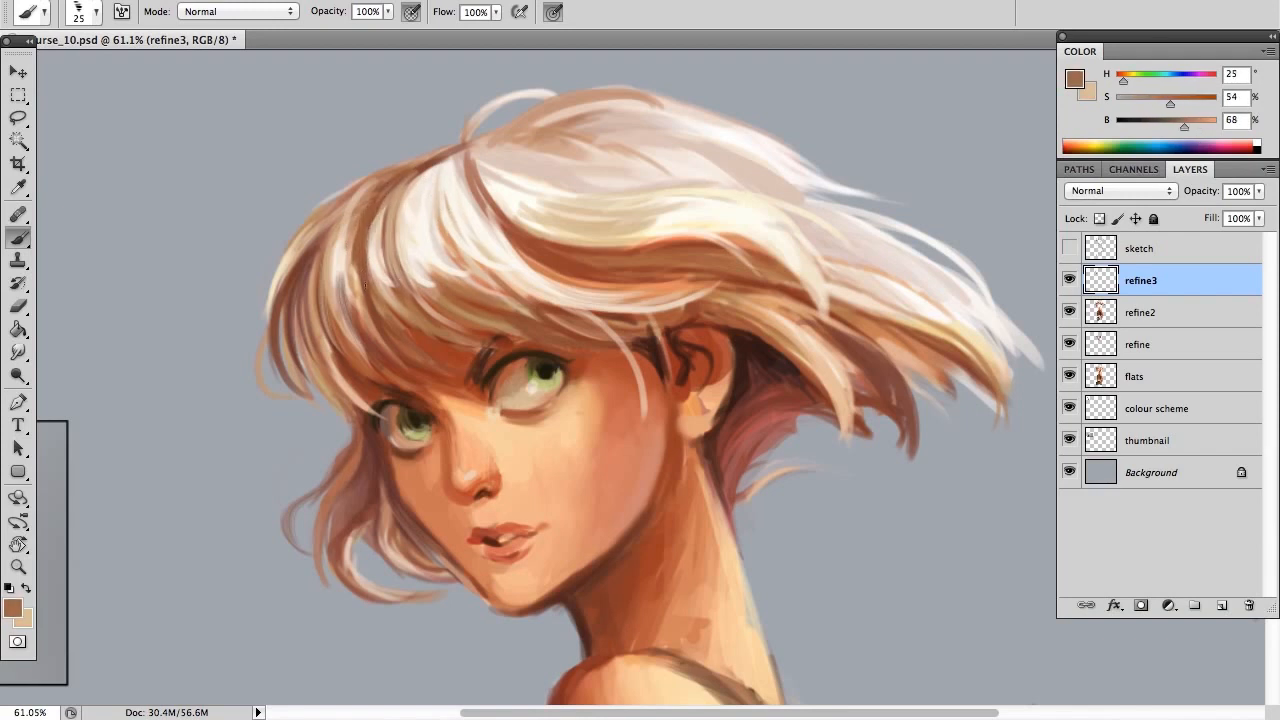
- Lighten the dark band of the fringe with pale yellow strands in a colour sampled from the windblown hair
{"action": "left_click", "coordinate": [387, 244], "text": "alt"}
{"action": "left_click", "coordinate": [578, 163], "text": "alt"}
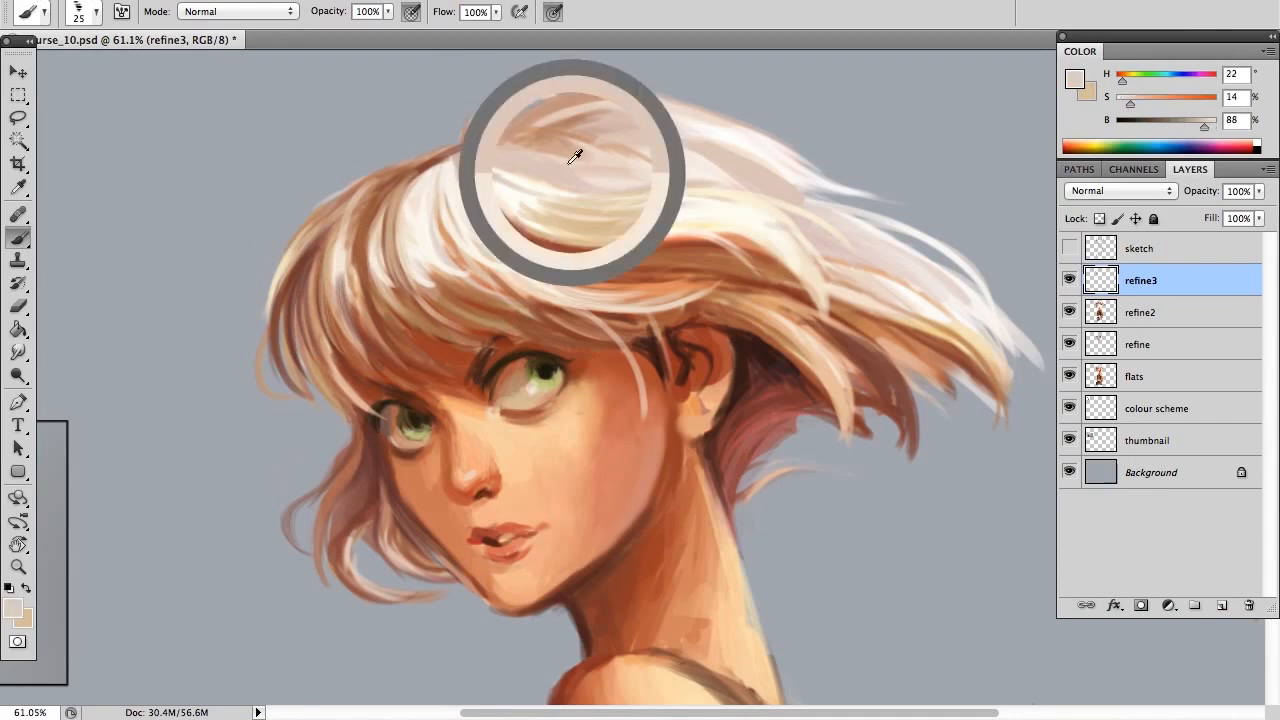
{"action": "left_click", "coordinate": [920, 317], "text": "alt"}
{"action": "left_click_drag", "start_coordinate": [369, 200], "coordinate": [369, 291]}
{"action": "left_click_drag", "start_coordinate": [361, 213], "coordinate": [354, 265]}
{"action": "key", "text": "alt+super+z"}
{"action": "key", "text": "alt+super+z"}
{"action": "left_click_drag", "start_coordinate": [375, 204], "coordinate": [368, 292]}
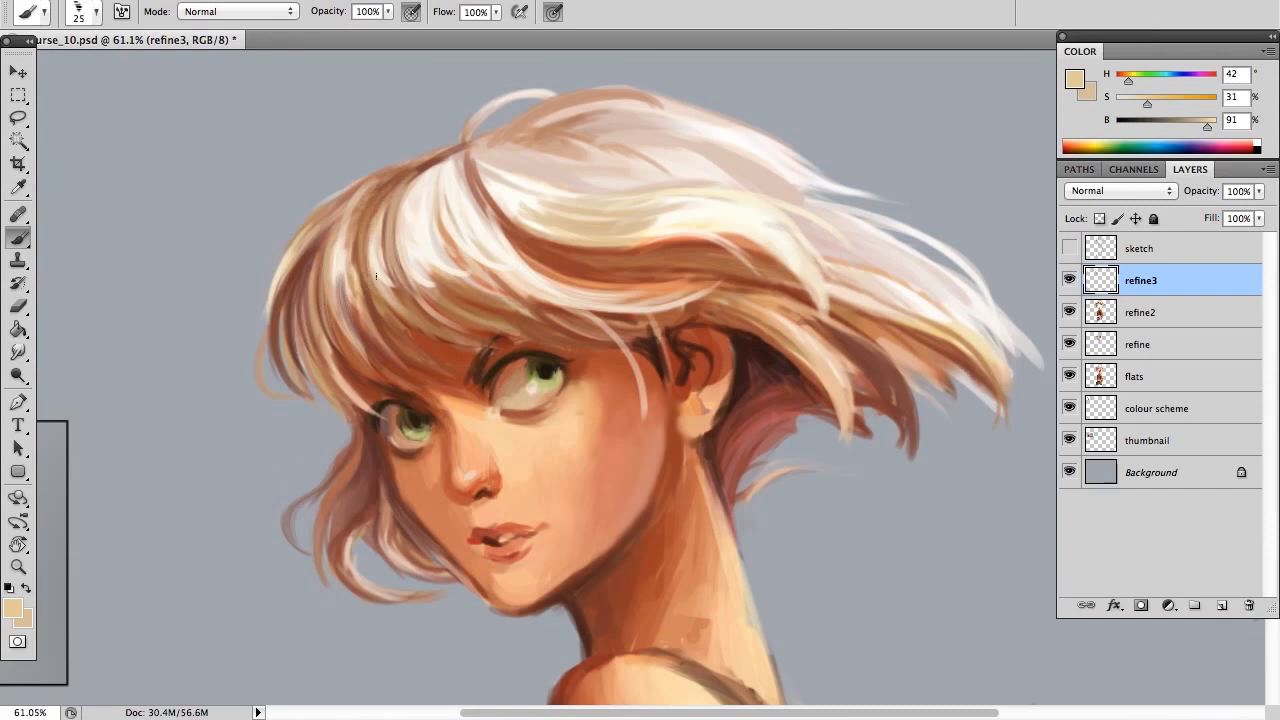
- Blend the lower edge of the fringe highlight with brown strands and add near-white strands across the parting
{"action": "left_click_drag", "start_coordinate": [436, 279], "coordinate": [496, 304]}
{"action": "left_click", "coordinate": [446, 246], "text": "alt"}
{"action": "left_click", "coordinate": [441, 299], "text": "alt"}
{"action": "left_click_drag", "start_coordinate": [413, 239], "coordinate": [436, 291]}
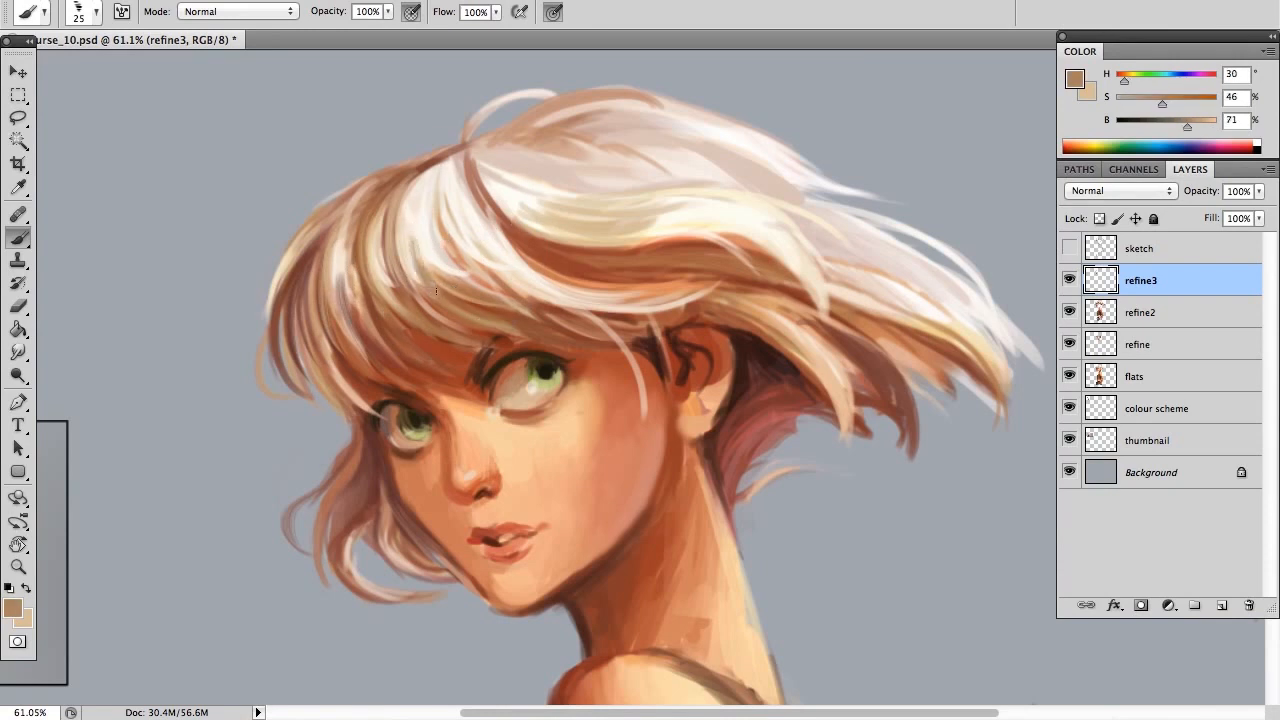
{"action": "left_click", "coordinate": [416, 206], "text": "alt"}
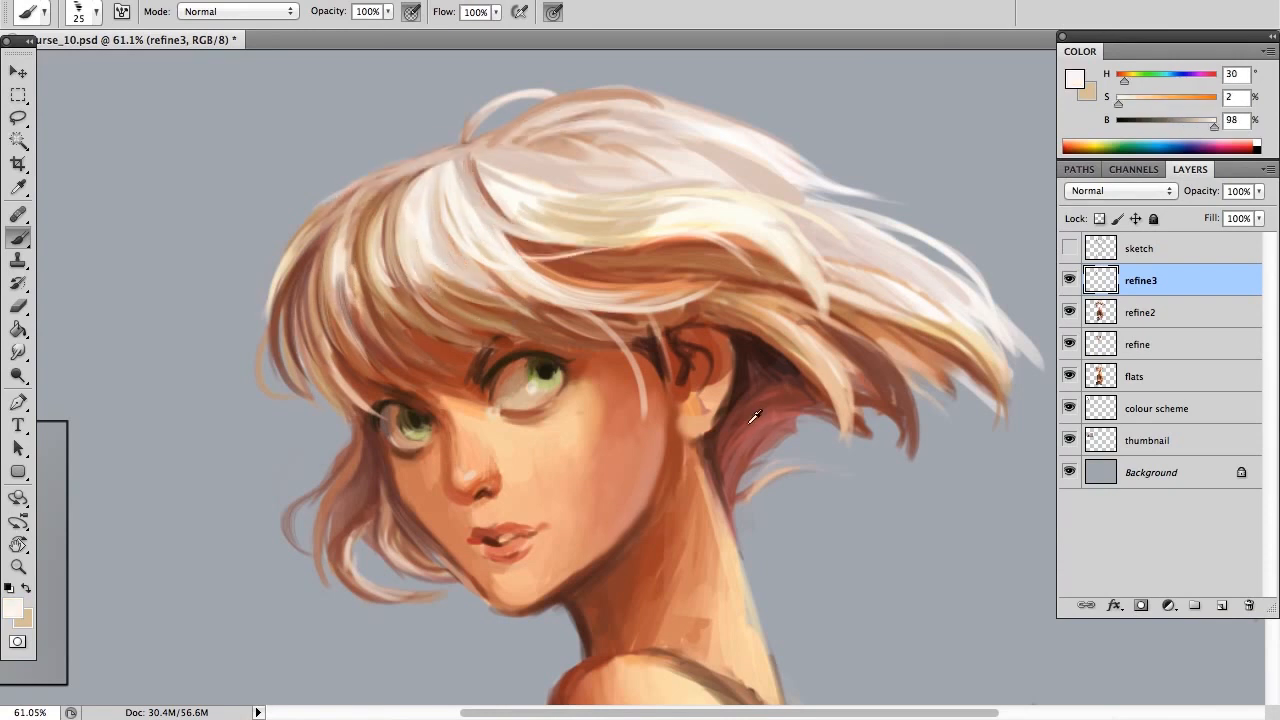
{"action": "scroll", "coordinate": [749, 443], "scroll_direction": "down", "scroll_amount": 15}
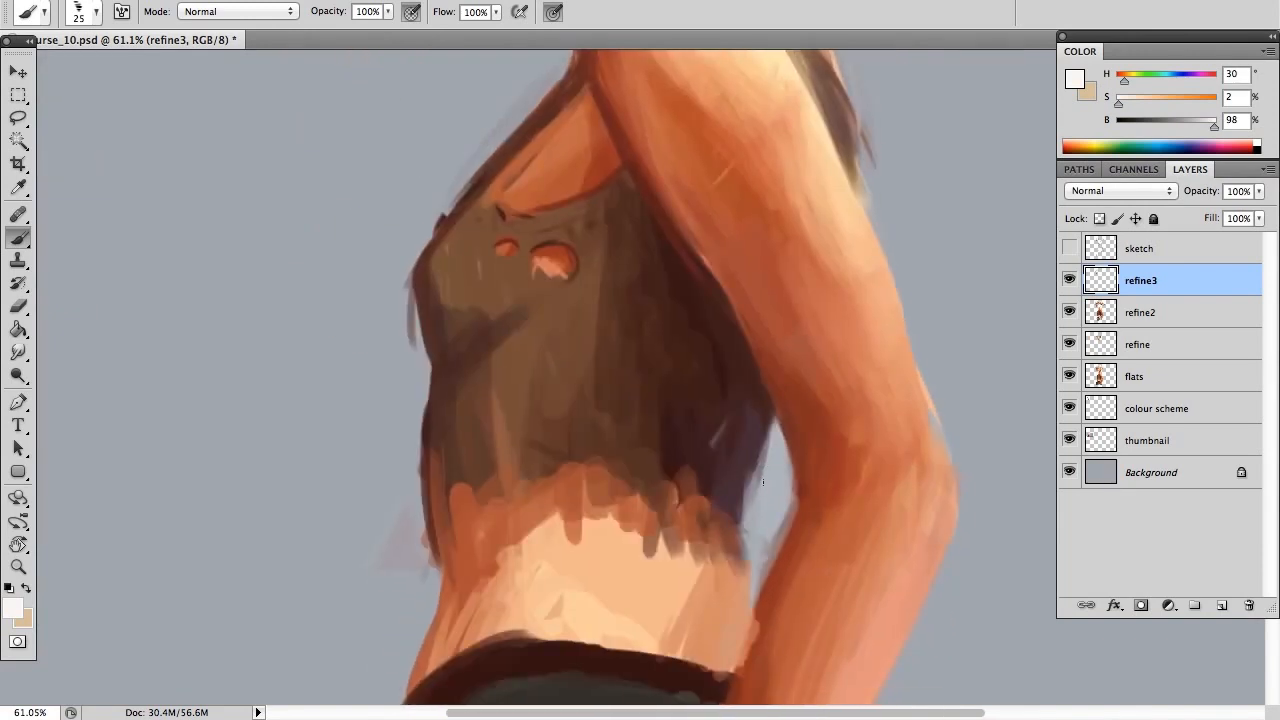
- Make the refine2 layer active and set the brush's blending mode to Hue for recolouring the hair
{"action": "scroll", "coordinate": [738, 423], "scroll_direction": "up", "scroll_amount": 15}
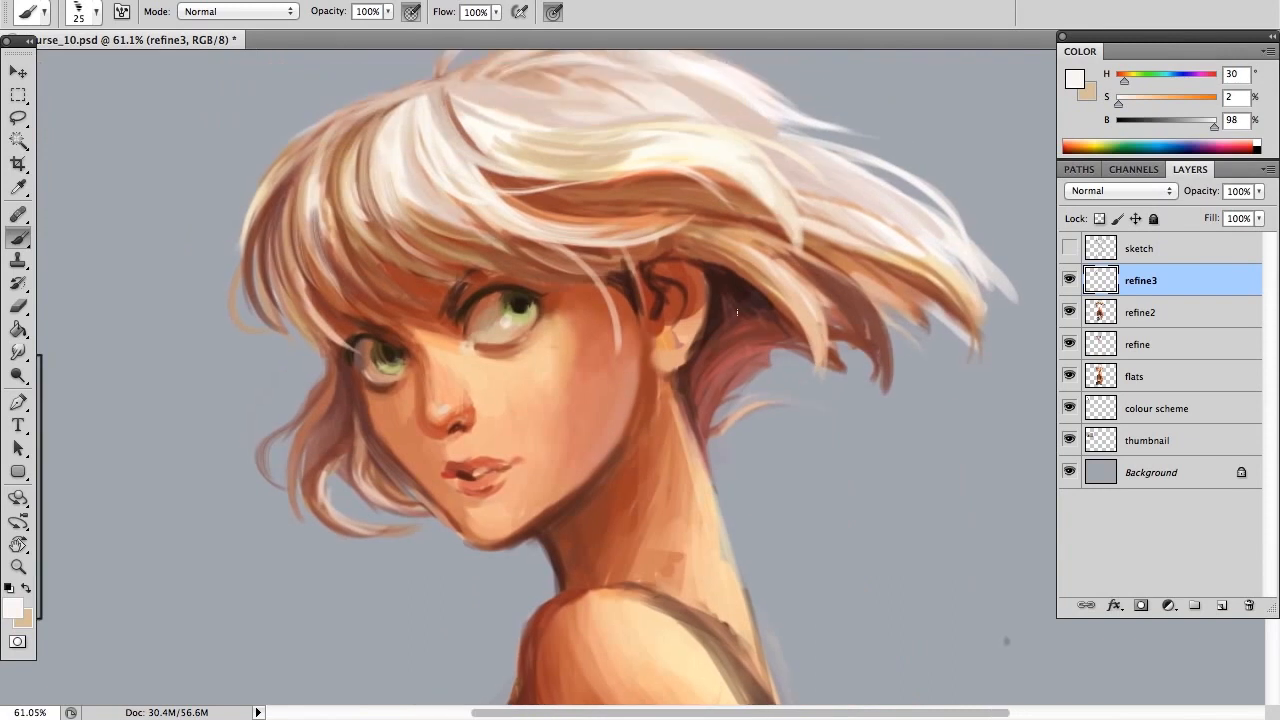
{"action": "left_click", "coordinate": [1069, 312]}
{"action": "left_click", "coordinate": [1069, 312]}
{"action": "left_click", "coordinate": [1135, 312]}
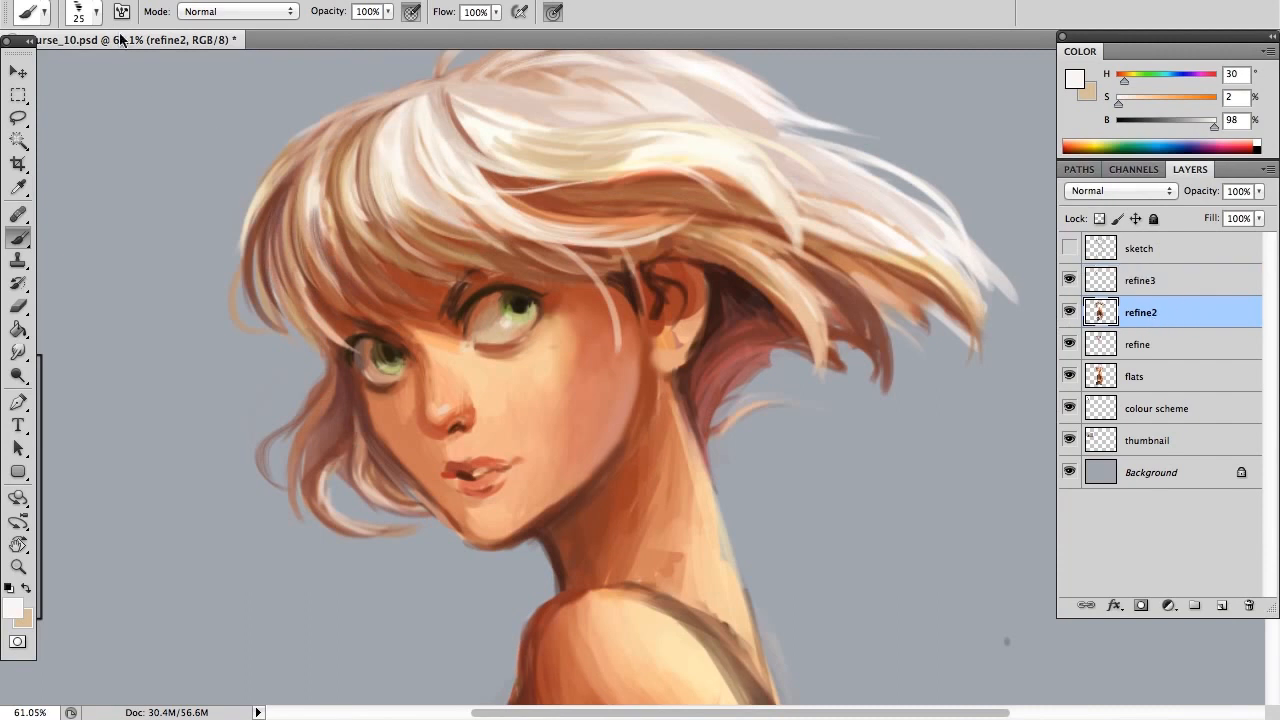
{"action": "left_click", "coordinate": [200, 11]}
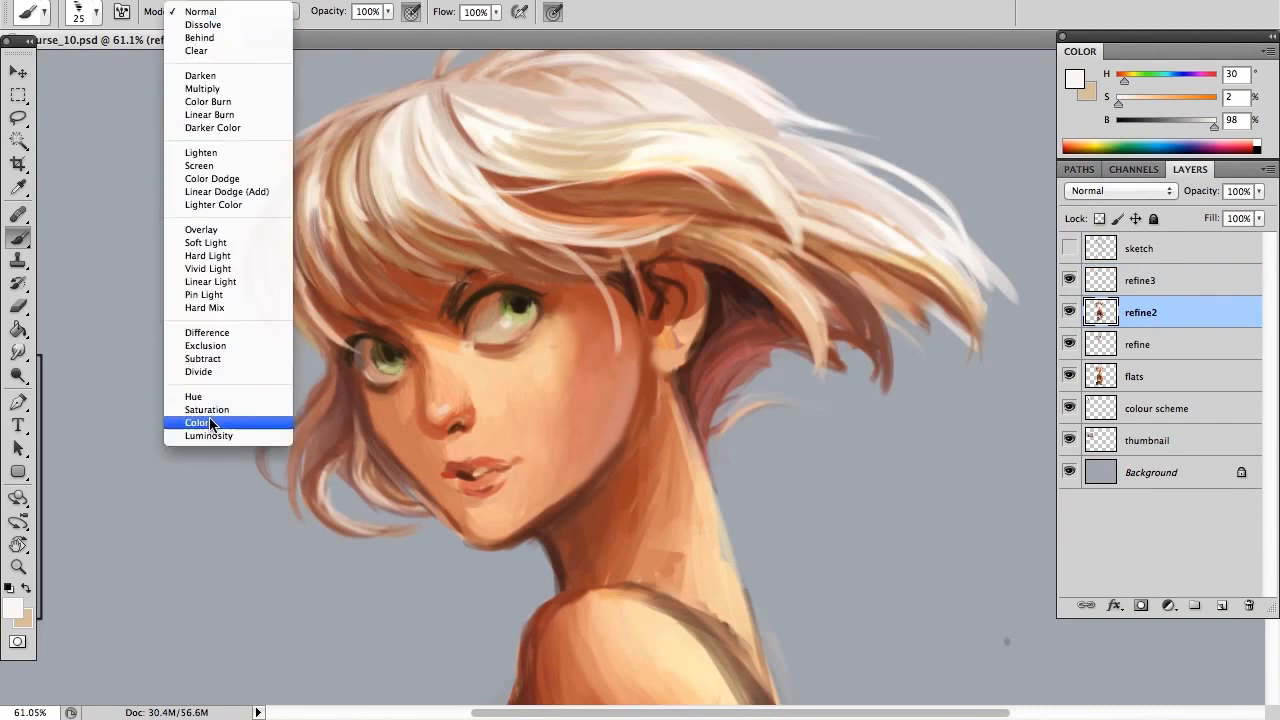
{"action": "left_click", "coordinate": [193, 397]}
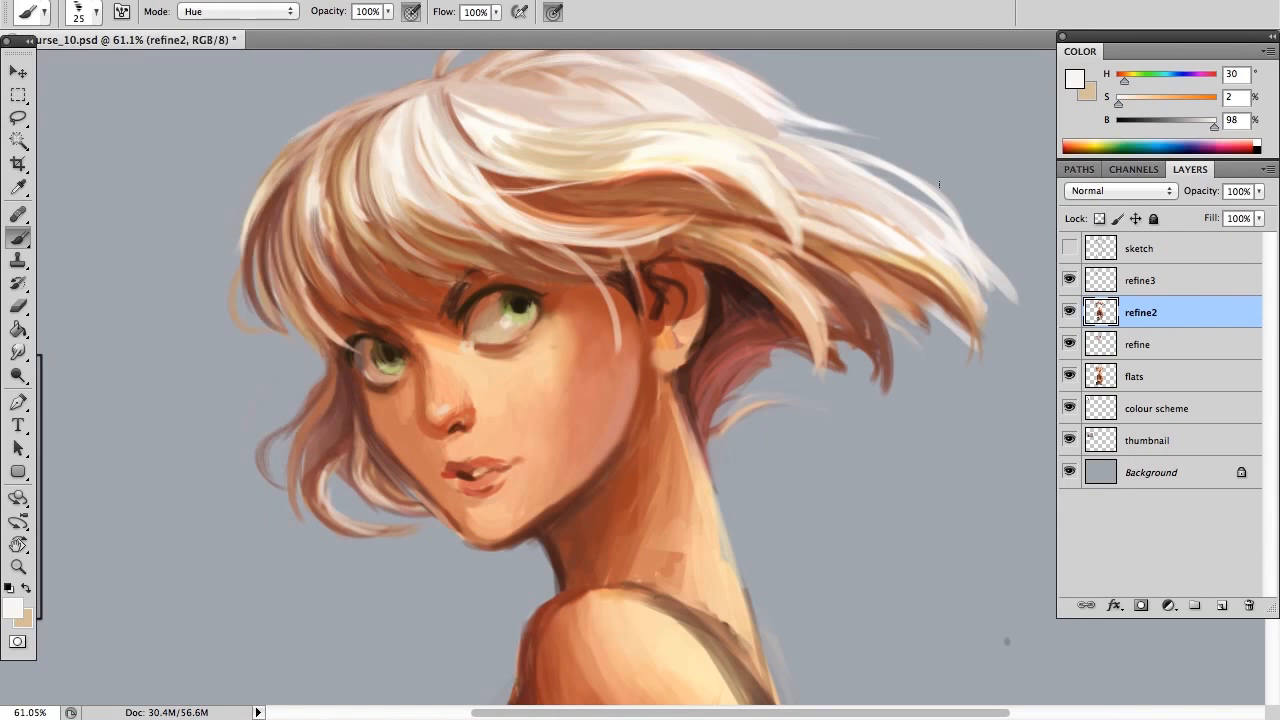
- Tint the shadowed hair behind the ear and neck with a pale blue of hue 216, saturation 11%
{"action": "left_click", "coordinate": [1175, 75]}
{"action": "left_click", "coordinate": [1146, 97]}
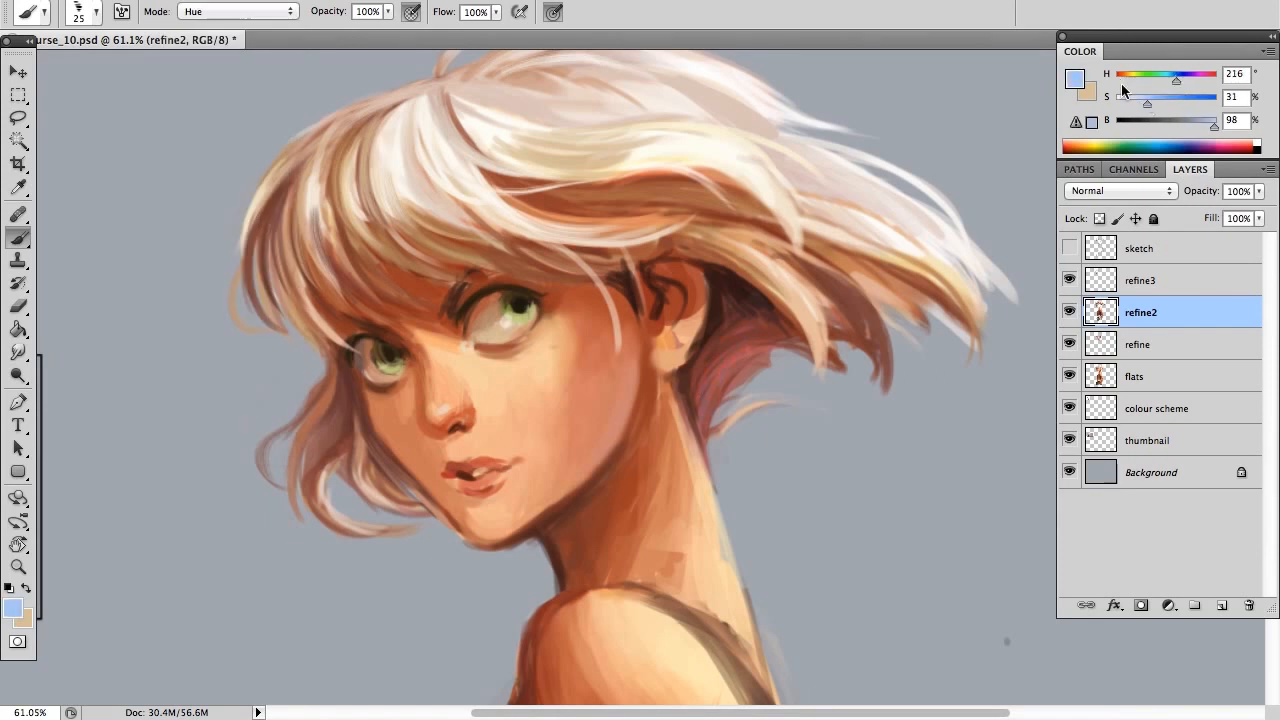
{"action": "left_click_drag", "start_coordinate": [1148, 104], "coordinate": [1137, 104]}
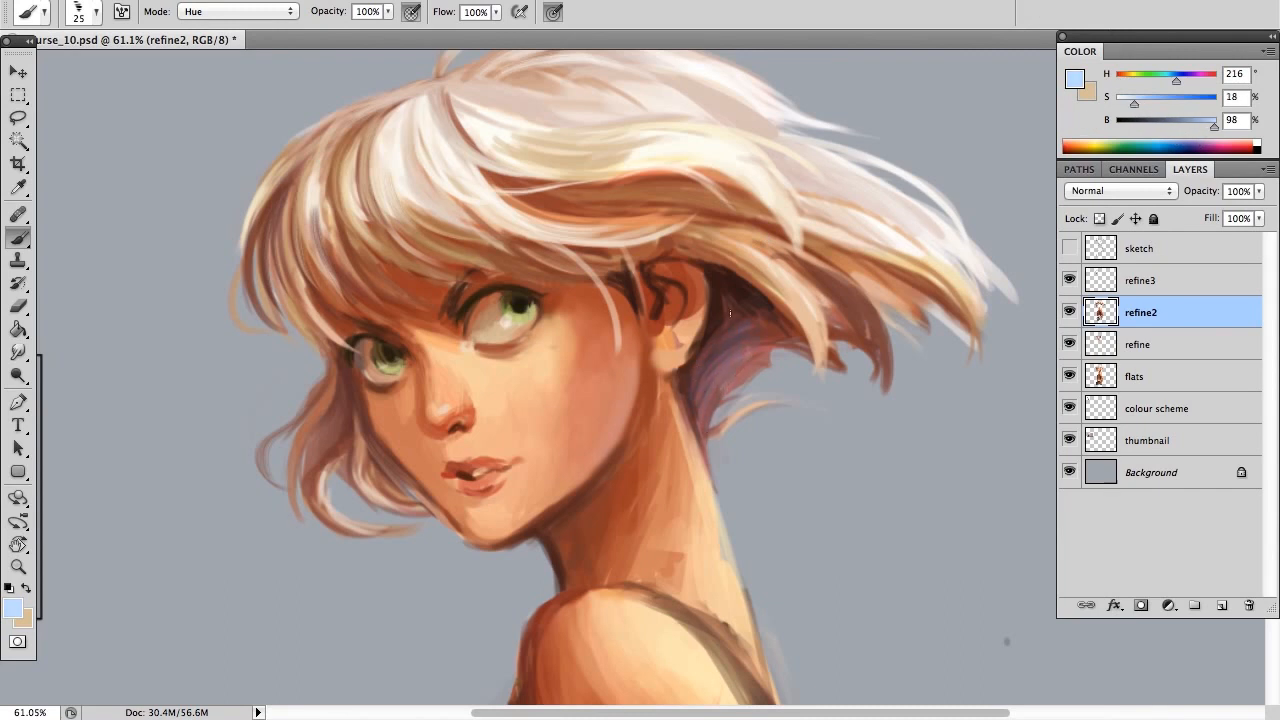
{"action": "left_click_drag", "start_coordinate": [1134, 104], "coordinate": [1127, 107]}
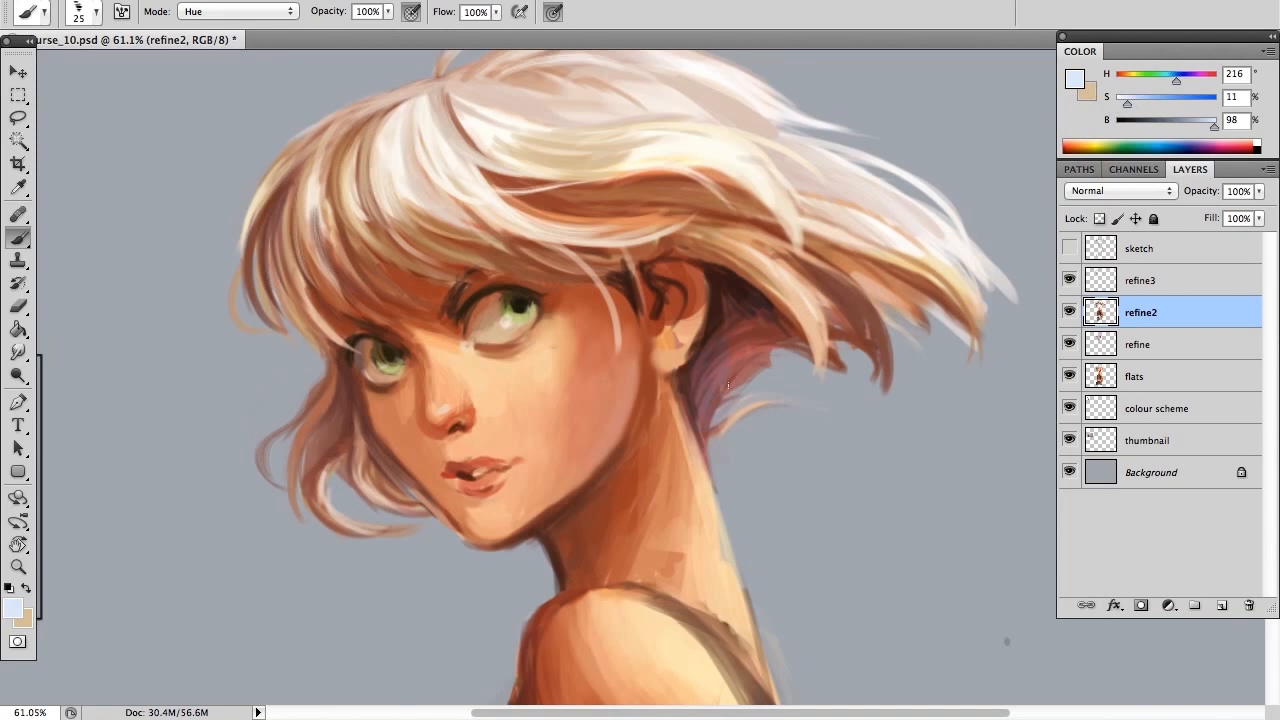
{"action": "mouse_move", "coordinate": [786, 345]}
{"action": "left_mouse_down"}
{"action": "mouse_move", "coordinate": [692, 402]}
{"action": "mouse_move", "coordinate": [702, 366]}
{"action": "left_mouse_up"}
{"action": "left_click_drag", "start_coordinate": [730, 385], "coordinate": [772, 358]}
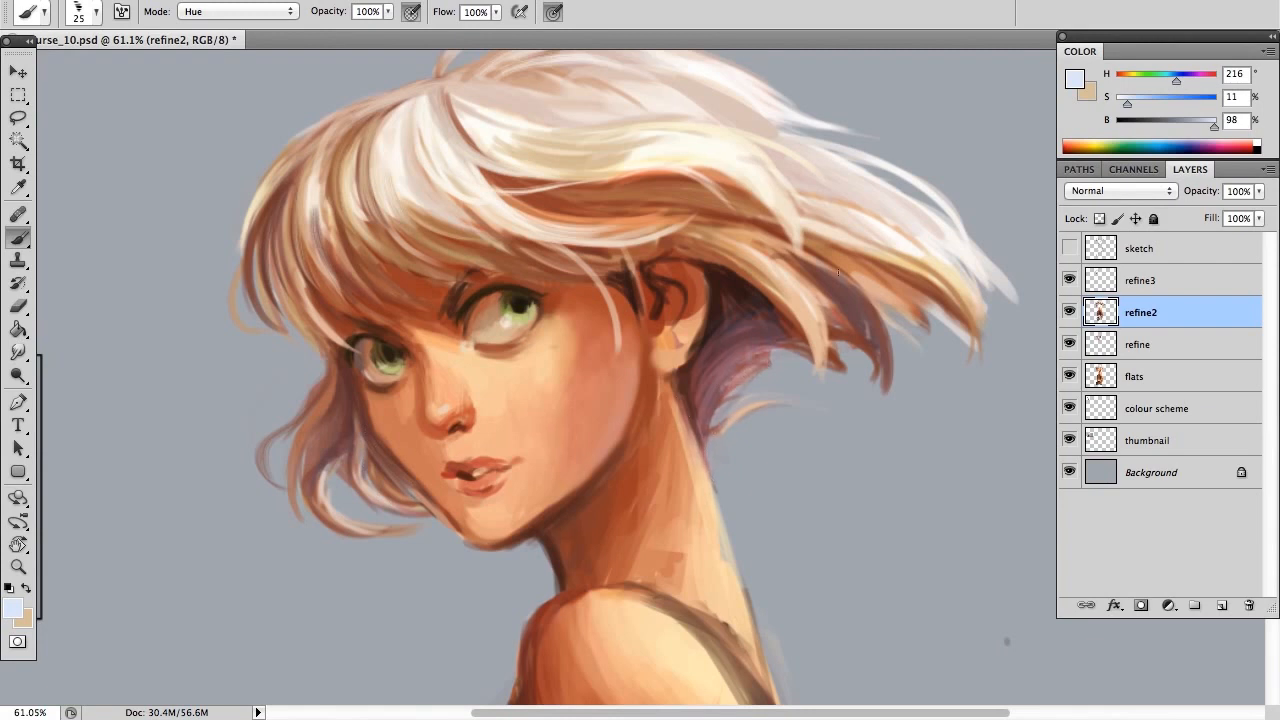
- On the refine3 layer, paint dark brown and dusty red strands, sampled from the painting, behind the ear and along the windblown ends
{"action": "left_click", "coordinate": [1142, 284]}
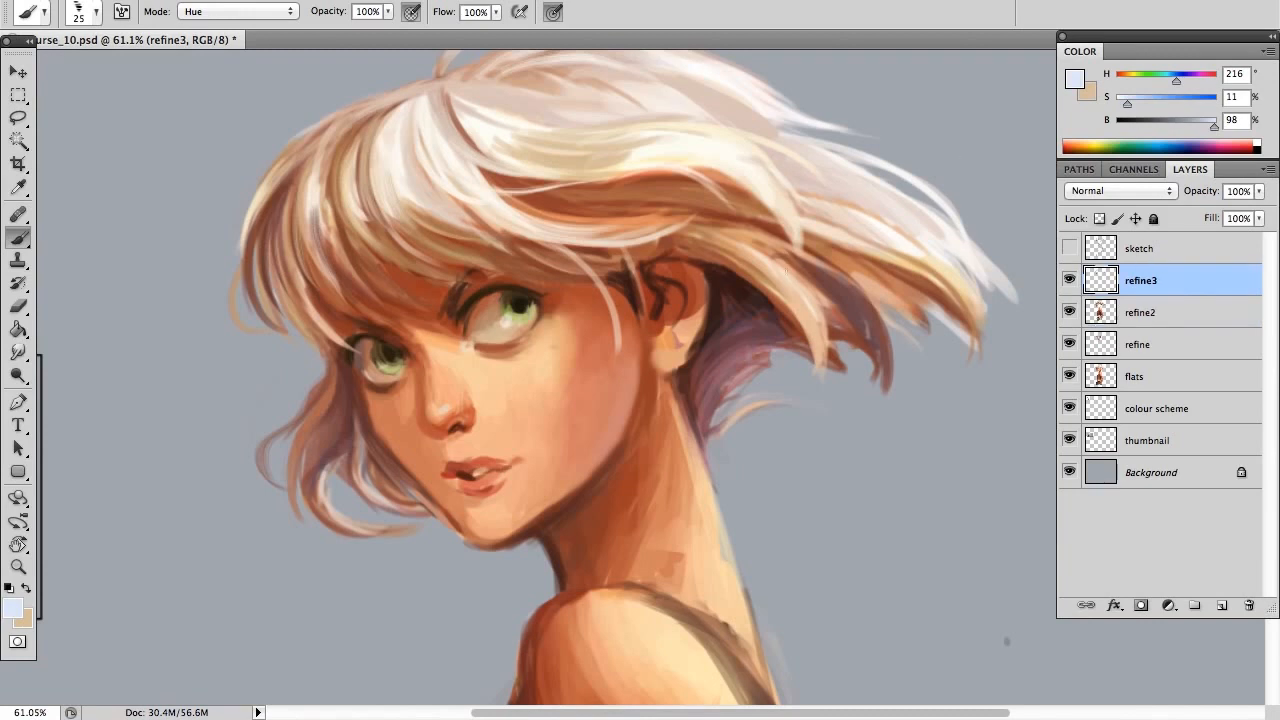
{"action": "left_click", "coordinate": [687, 389], "text": "alt"}
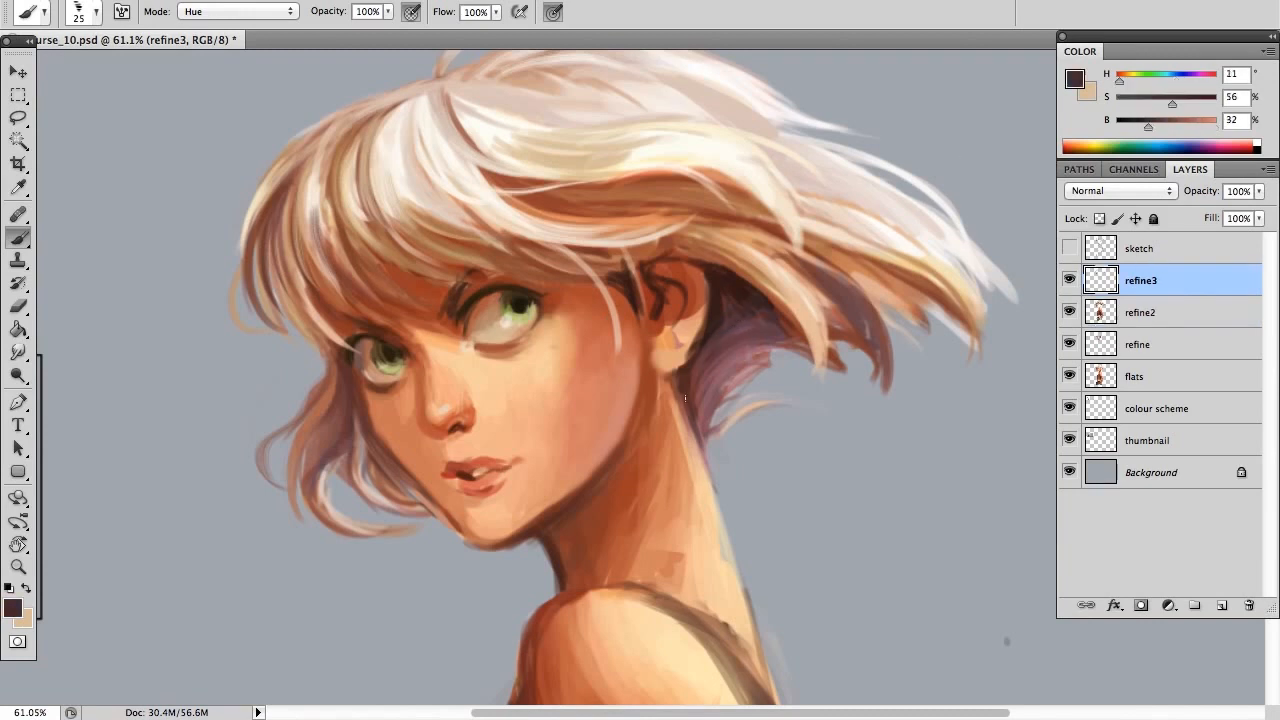
{"action": "left_click", "coordinate": [757, 316], "text": "alt"}
{"action": "left_click", "coordinate": [750, 299], "text": "alt"}
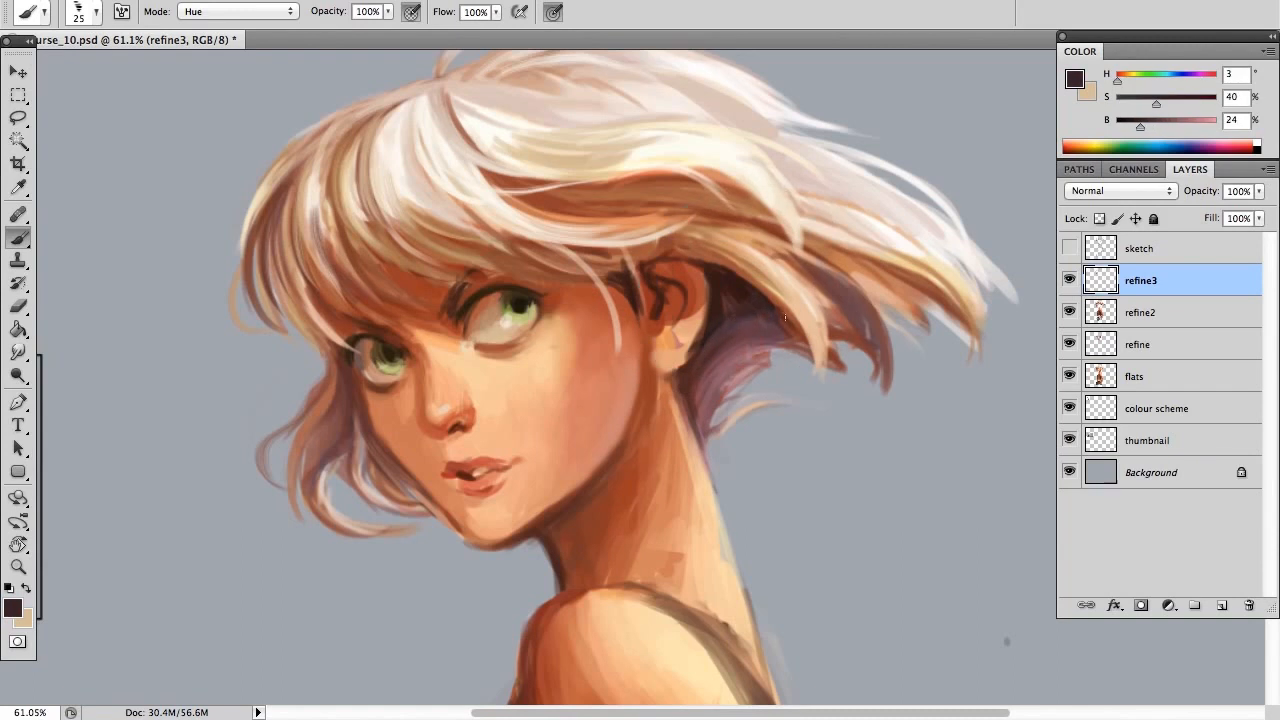
{"action": "left_click_drag", "start_coordinate": [689, 410], "coordinate": [746, 358]}
{"action": "left_click", "coordinate": [765, 340], "text": "alt"}
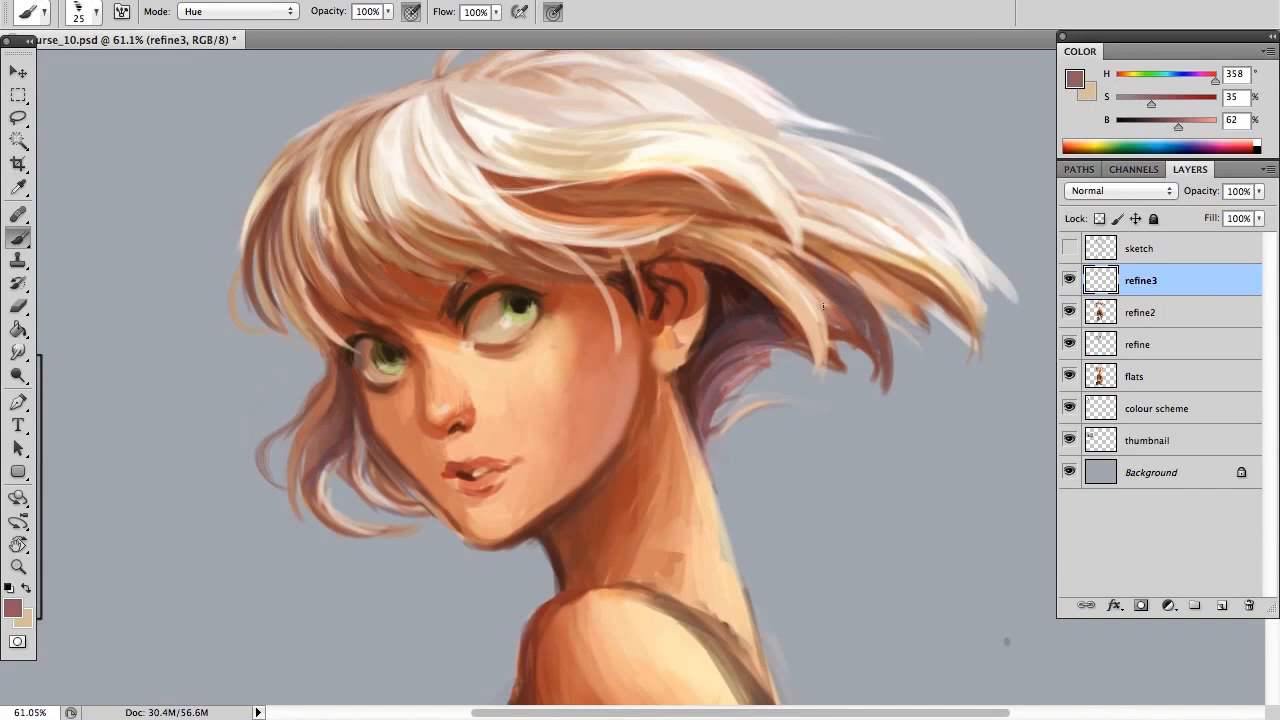
{"action": "mouse_move", "coordinate": [912, 296]}
{"action": "left_mouse_down"}
{"action": "mouse_move", "coordinate": [967, 344]}
{"action": "mouse_move", "coordinate": [879, 281]}
{"action": "mouse_move", "coordinate": [971, 350]}
{"action": "left_mouse_up"}
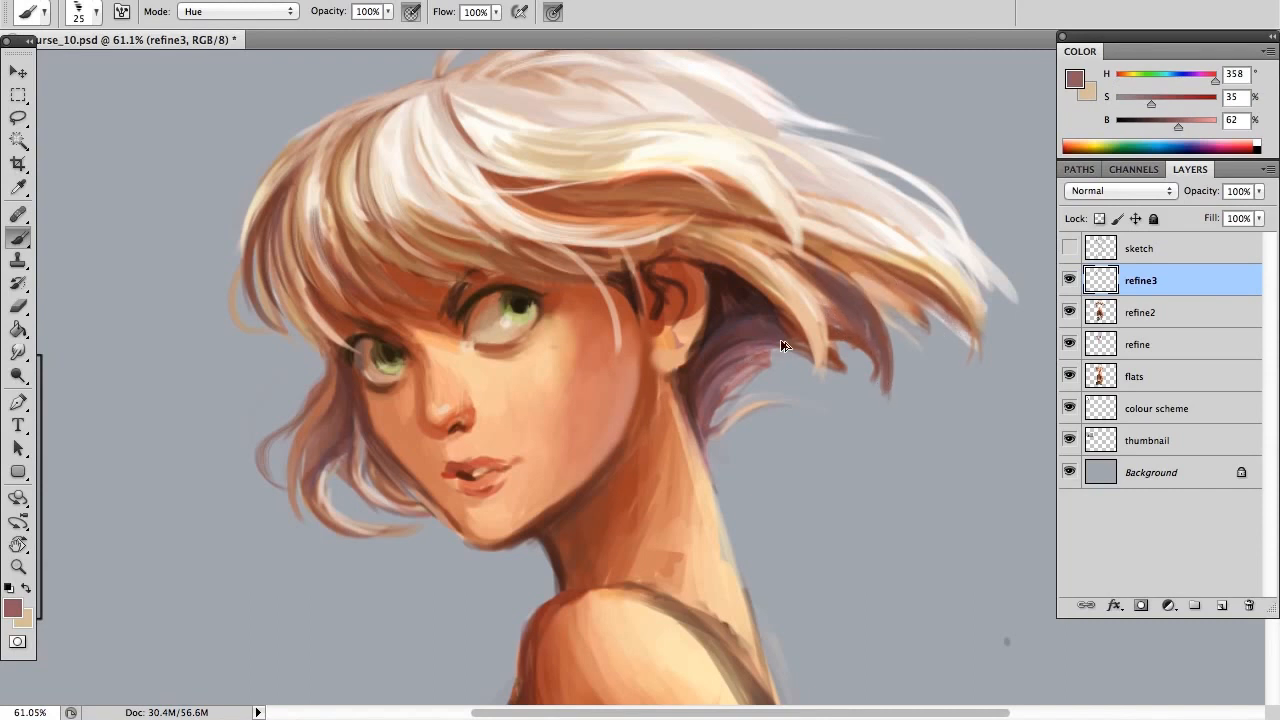
- Tint the lower windblown strands with lavender of hue 245, saturation 17%, brightness 85%, and raise the colour's saturation to 30%
{"action": "left_click", "coordinate": [898, 282], "text": "alt"}
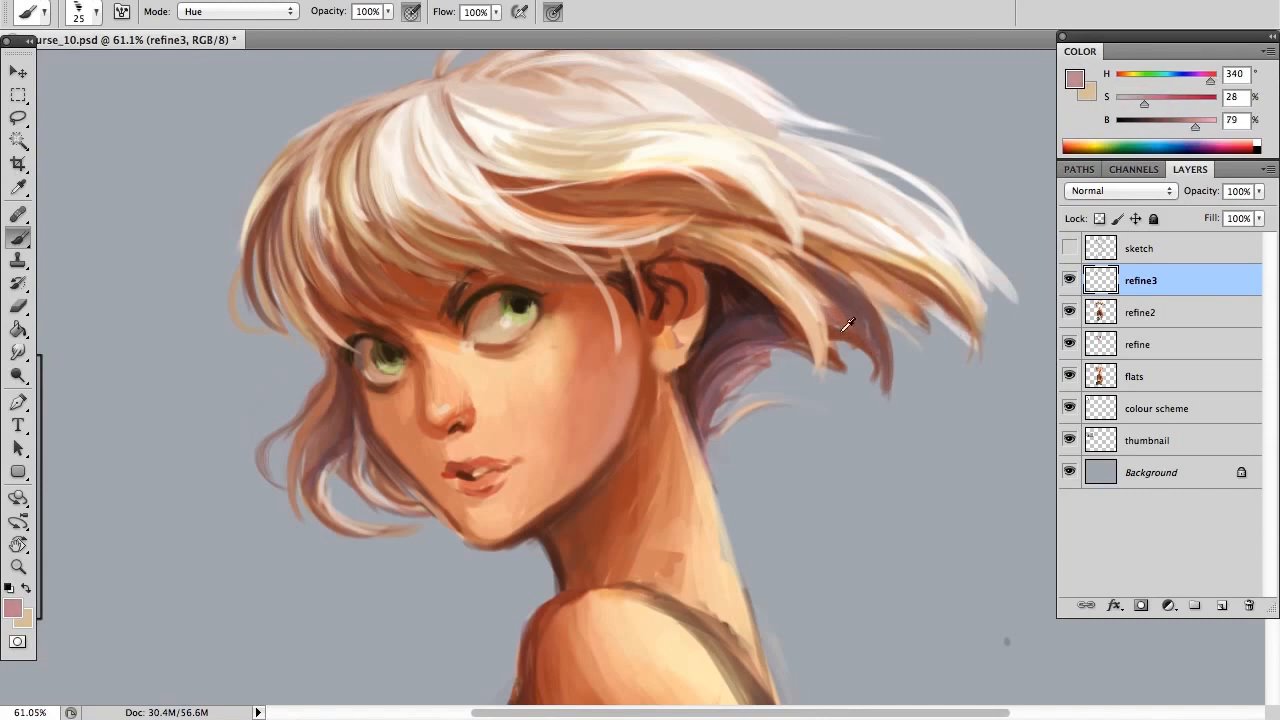
{"action": "left_click_drag", "start_coordinate": [1178, 120], "coordinate": [1133, 102]}
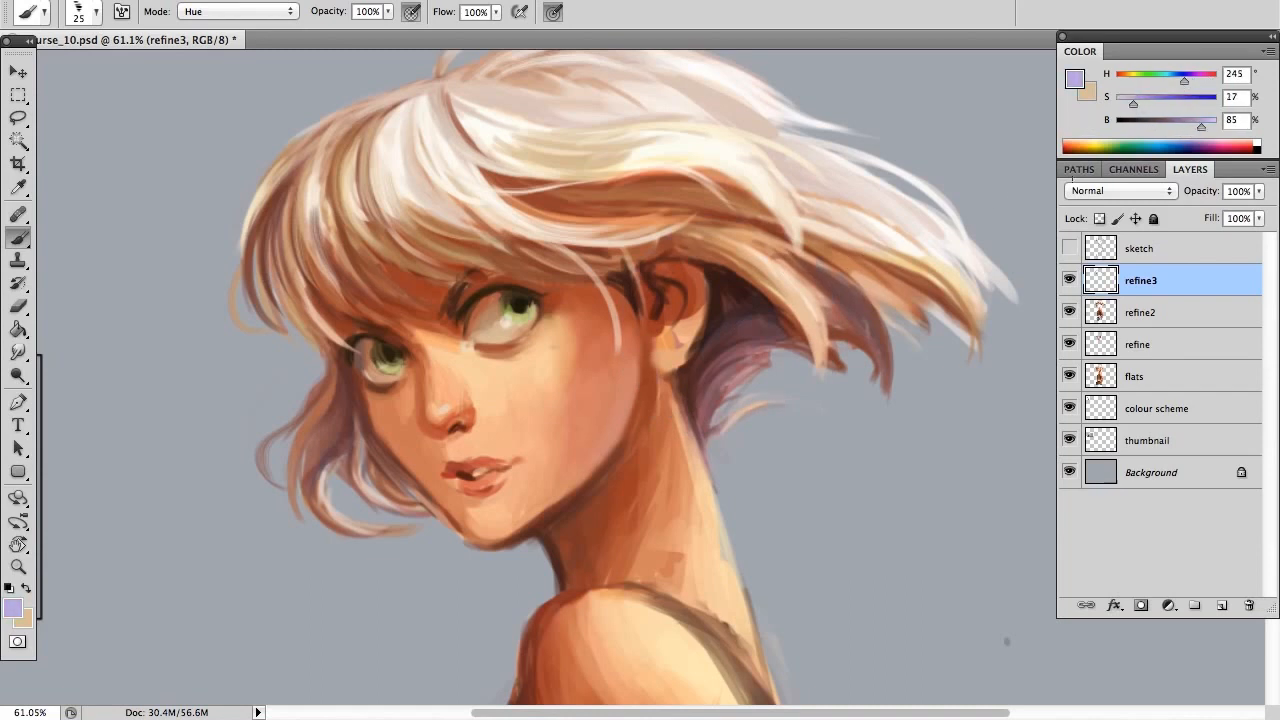
{"action": "left_click_drag", "start_coordinate": [817, 244], "coordinate": [958, 318]}
{"action": "left_click_drag", "start_coordinate": [860, 257], "coordinate": [956, 322]}
{"action": "left_click_drag", "start_coordinate": [902, 273], "coordinate": [948, 313]}
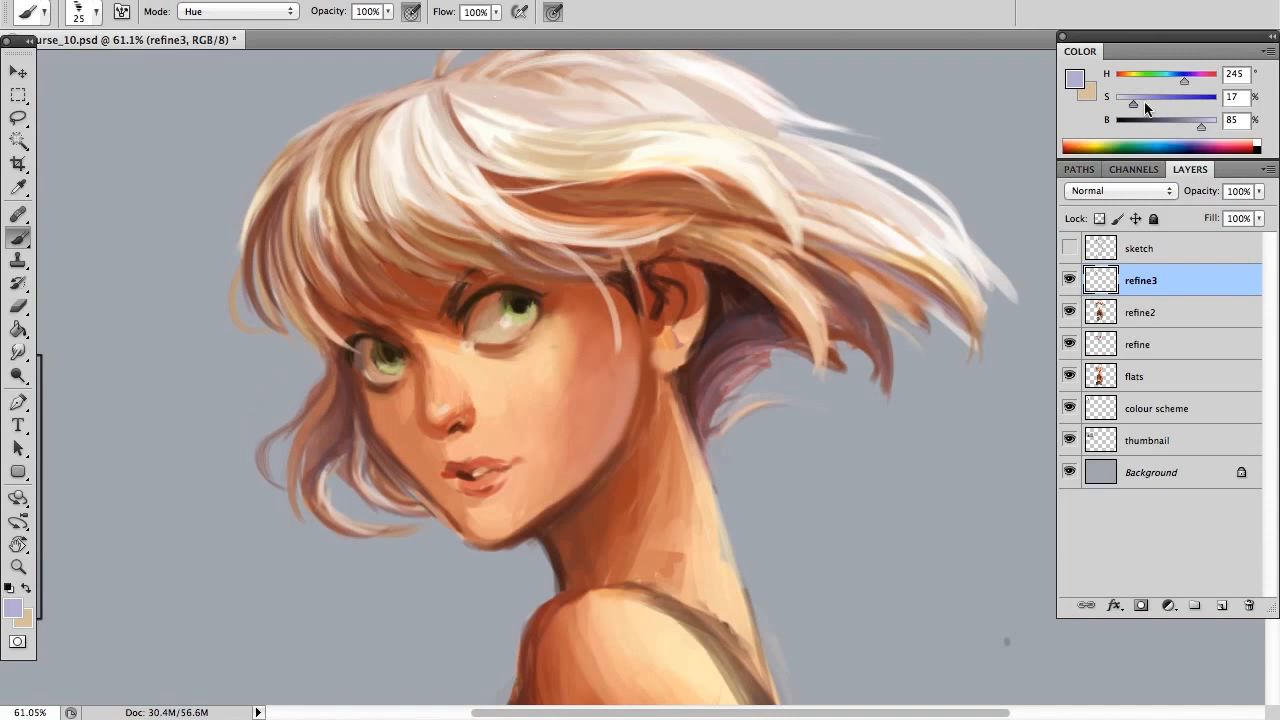
{"action": "left_click_drag", "start_coordinate": [1139, 104], "coordinate": [1146, 104]}
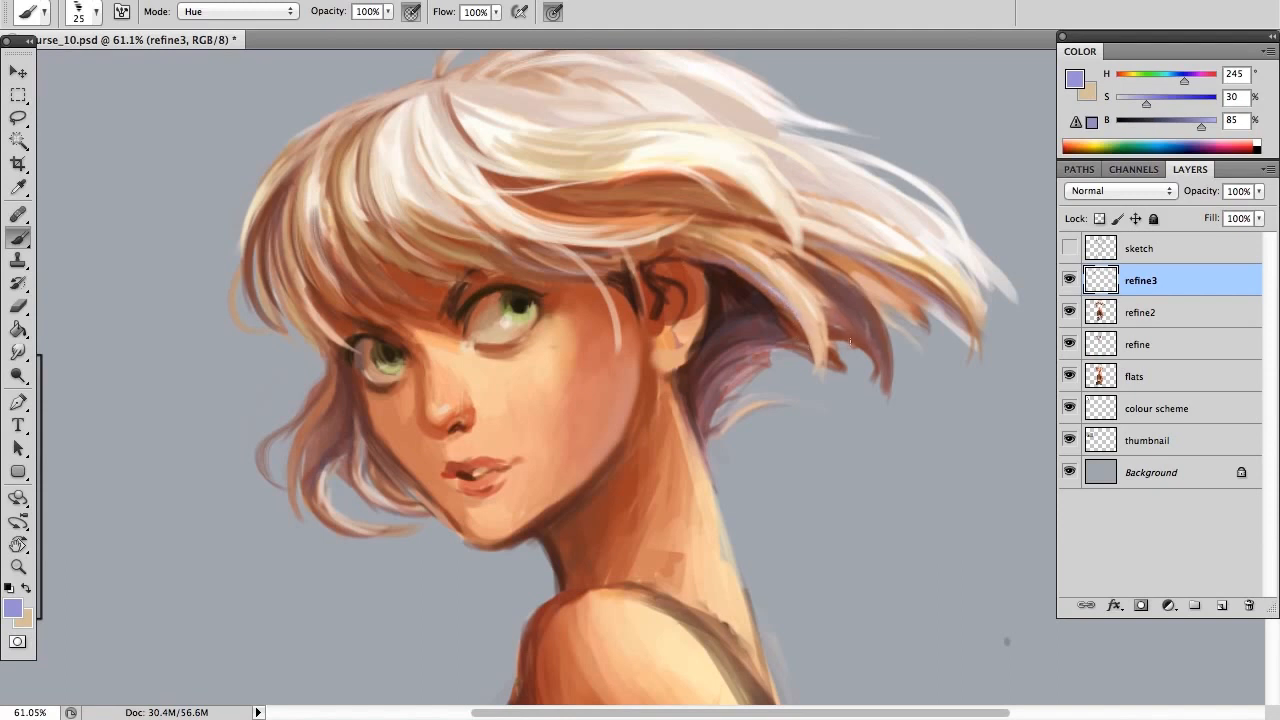
- Examine the tinted hair on the whole figure beside the thumbnail, and the fringe and face up close
{"action": "key", "text": "z"}
{"action": "left_click_drag", "start_coordinate": [816, 186], "coordinate": [790, 296]}
{"action": "left_click_drag", "start_coordinate": [716, 256], "coordinate": [726, 253]}
{"action": "left_click_drag", "start_coordinate": [728, 249], "coordinate": [834, 264]}
{"action": "left_click_drag", "start_coordinate": [806, 178], "coordinate": [786, 180]}
{"action": "left_click_drag", "start_coordinate": [866, 214], "coordinate": [786, 193]}
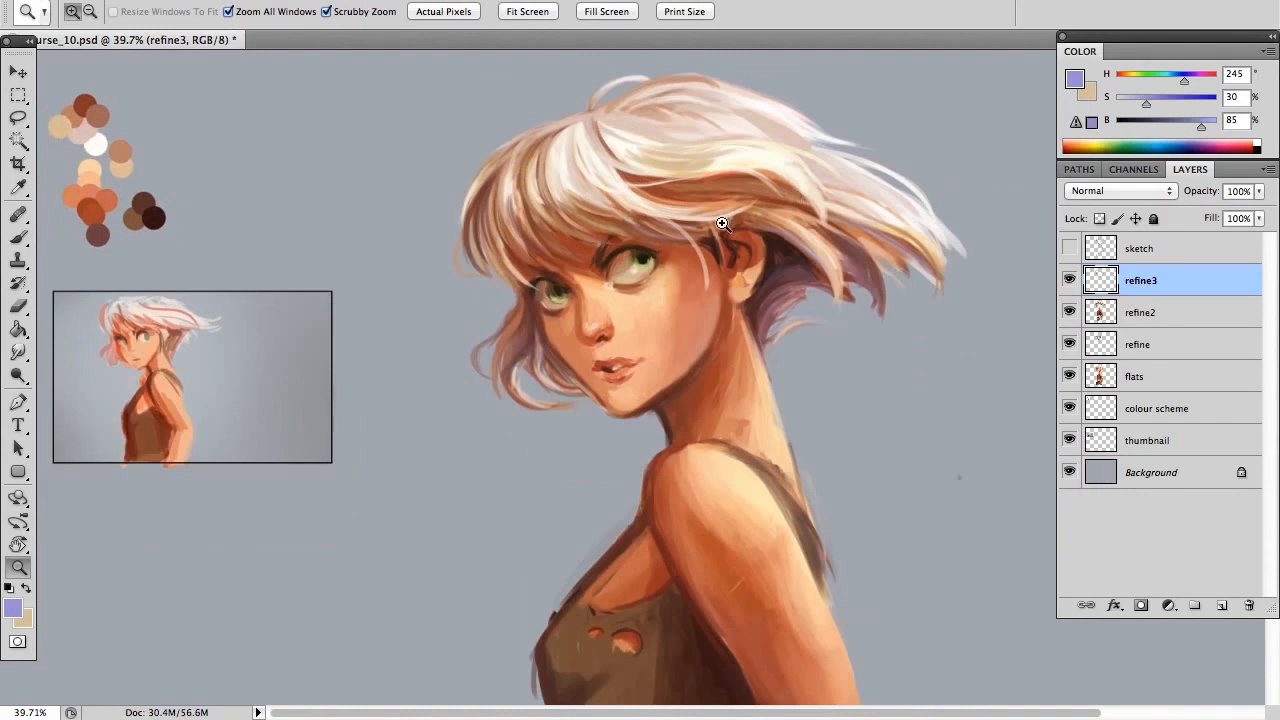
{"action": "left_click_drag", "start_coordinate": [720, 222], "coordinate": [746, 228]}
{"action": "left_click_drag", "start_coordinate": [655, 191], "coordinate": [737, 184]}
{"action": "left_click_drag", "start_coordinate": [623, 248], "coordinate": [654, 240]}
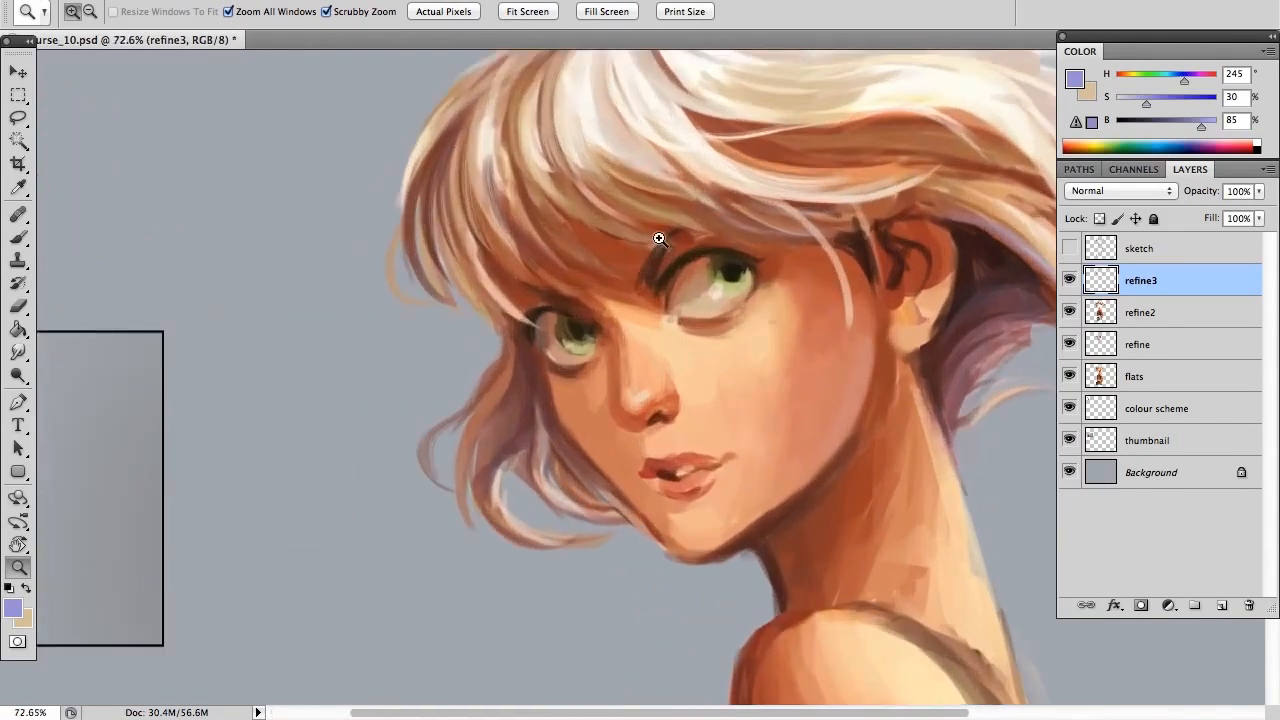
- Paint a strand in the fringe with a sampled reddish brown and darken that colour to brightness 47%
{"action": "key", "text": "b"}
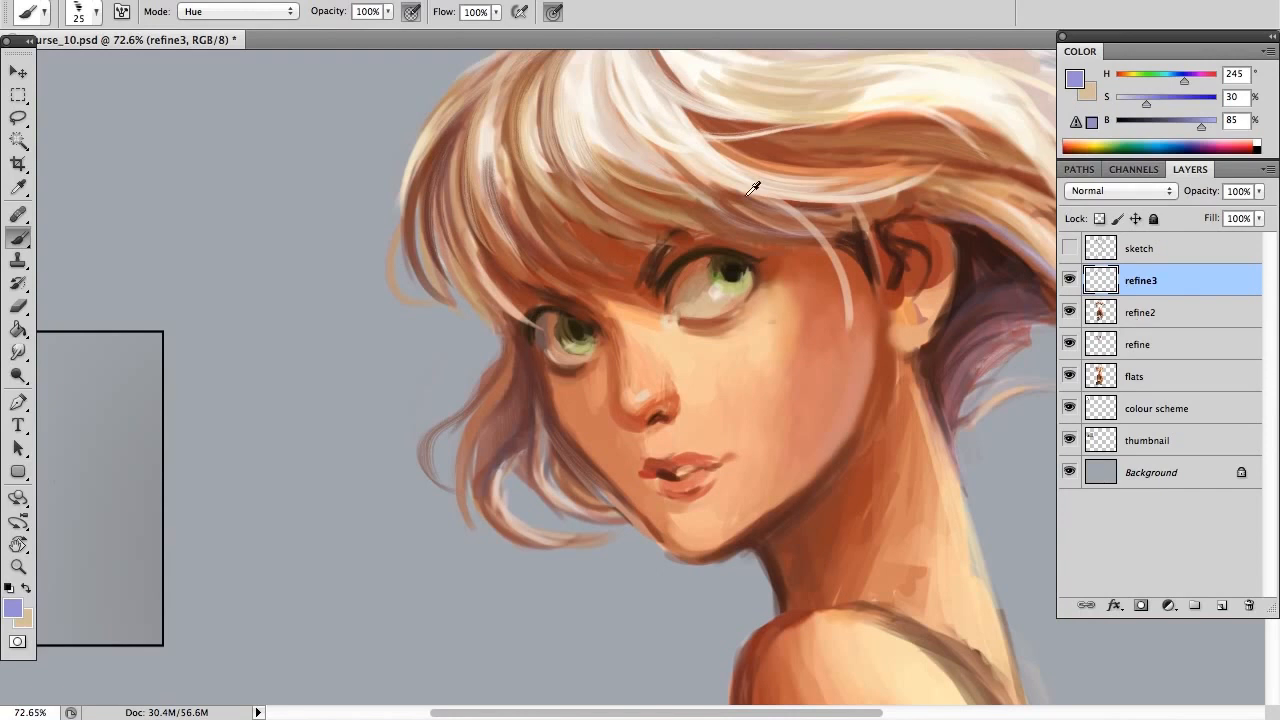
{"action": "left_click", "coordinate": [807, 196], "text": "alt"}
{"action": "left_click_drag", "start_coordinate": [558, 205], "coordinate": [597, 231]}
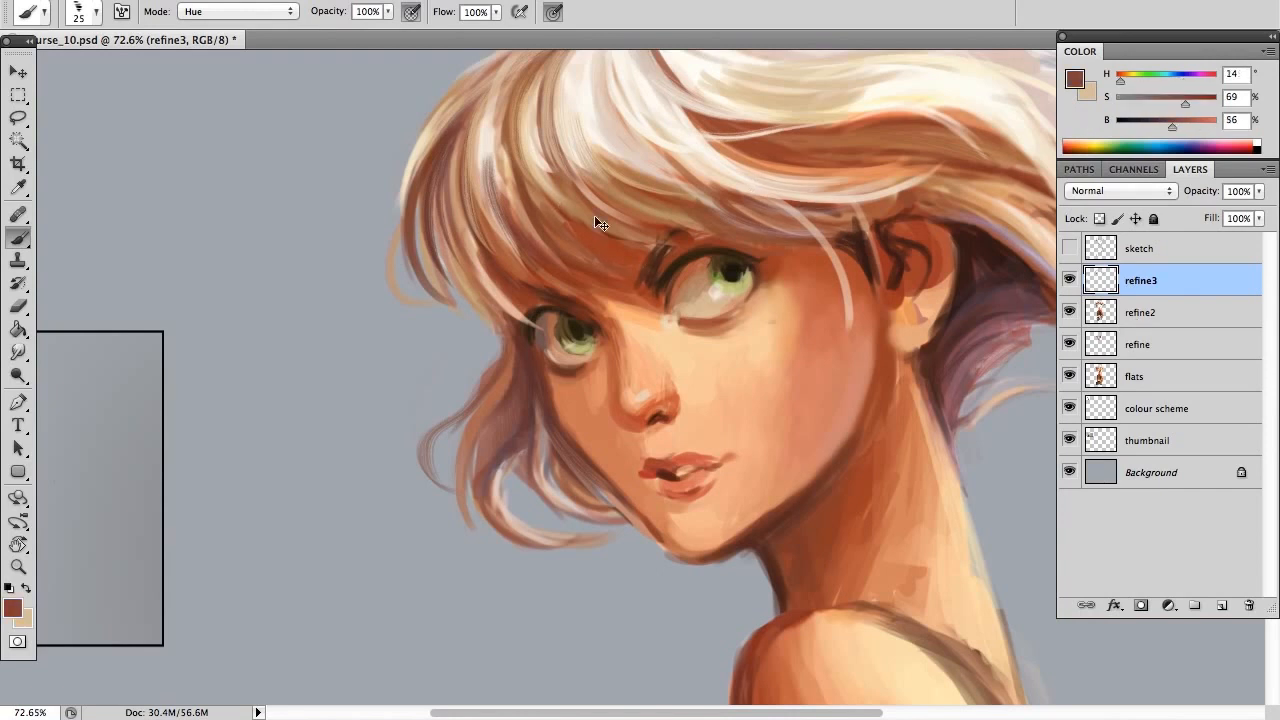
{"action": "left_click", "coordinate": [1164, 125]}
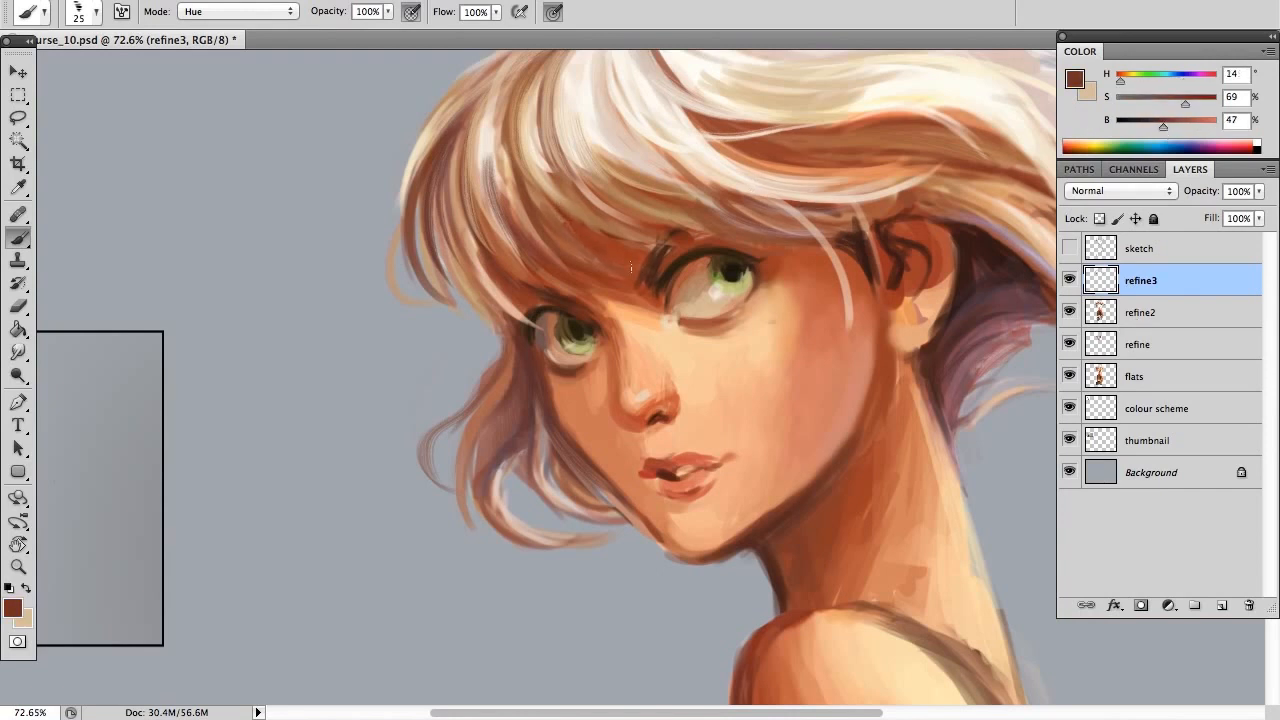
- Choose a 90 px brush preset, test it with a stroke across the face and undo that stroke
{"action": "left_click", "coordinate": [96, 13]}
{"action": "mouse_move", "coordinate": [380, 299]}
{"action": "left_mouse_down"}
{"action": "mouse_move", "coordinate": [391, 159]}
{"action": "mouse_move", "coordinate": [393, 181]}
{"action": "left_mouse_up"}
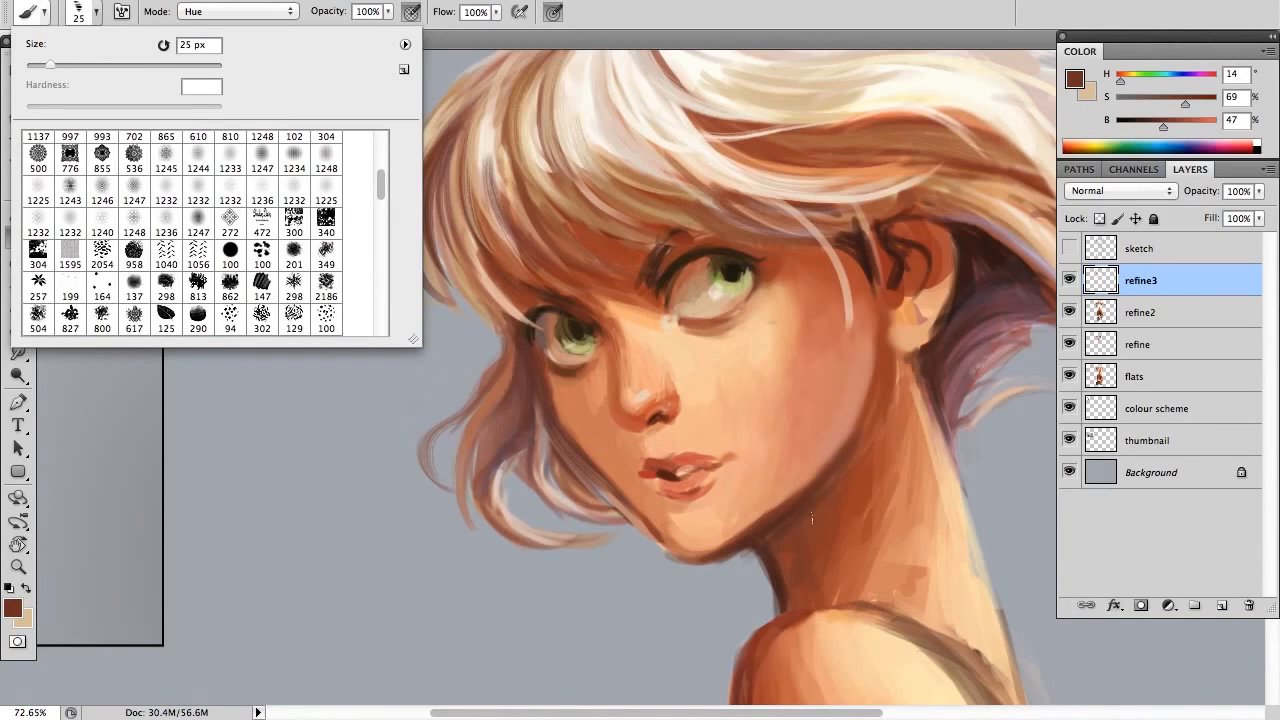
{"action": "mouse_move", "coordinate": [392, 184]}
{"action": "left_mouse_down"}
{"action": "mouse_move", "coordinate": [383, 147]}
{"action": "mouse_move", "coordinate": [418, 281]}
{"action": "left_mouse_up"}
{"action": "left_click", "coordinate": [48, 325]}
{"action": "mouse_move", "coordinate": [561, 353]}
{"action": "left_mouse_down"}
{"action": "mouse_move", "coordinate": [604, 383]}
{"action": "mouse_move", "coordinate": [801, 363]}
{"action": "mouse_move", "coordinate": [743, 357]}
{"action": "mouse_move", "coordinate": [824, 259]}
{"action": "left_mouse_up"}
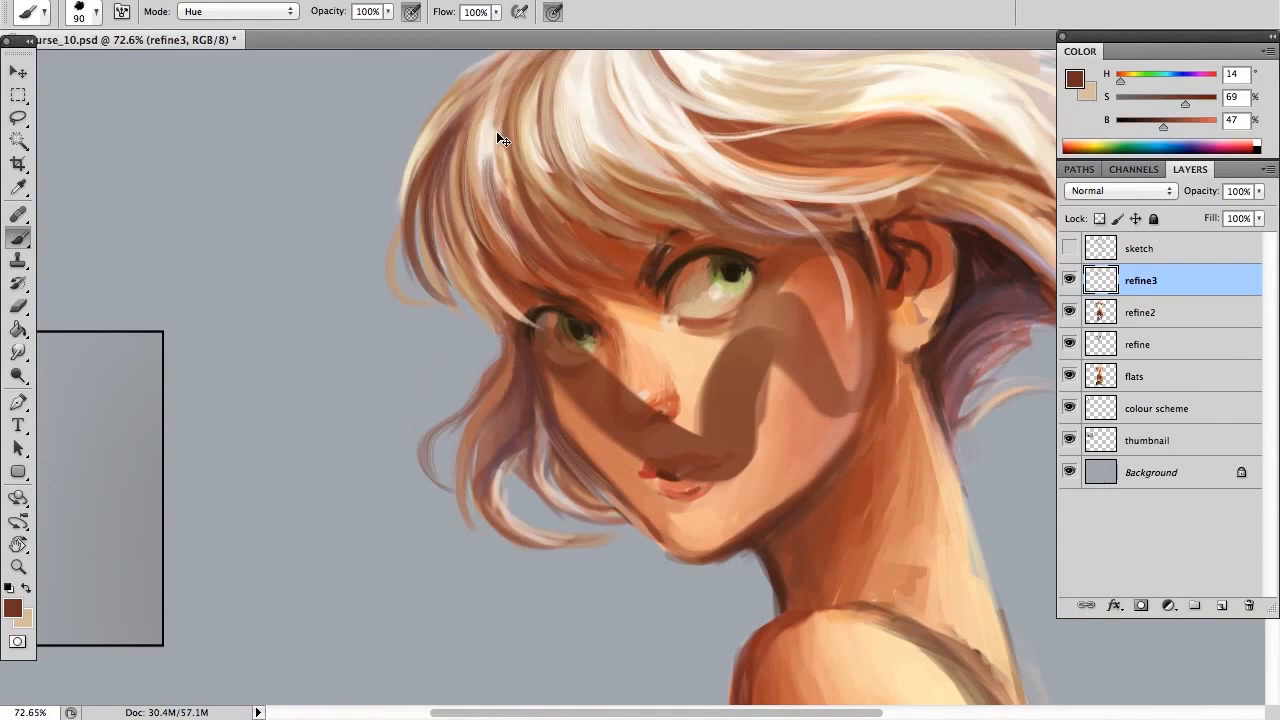
{"action": "key", "text": "super+z"}
- Reduce the brush size to 17 px for detail work on the face
{"action": "key", "text": "bracketleft"}
{"action": "key", "text": "bracketleft"}
{"action": "key", "text": "bracketleft"}
{"action": "key", "text": "bracketleft"}
{"action": "key", "text": "bracketleft"}
{"action": "key", "text": "bracketleft"}
{"action": "key", "text": "bracketleft"}
{"action": "key", "text": "bracketleft"}
{"action": "key", "text": "bracketleft"}
{"action": "key", "text": "bracketleft"}
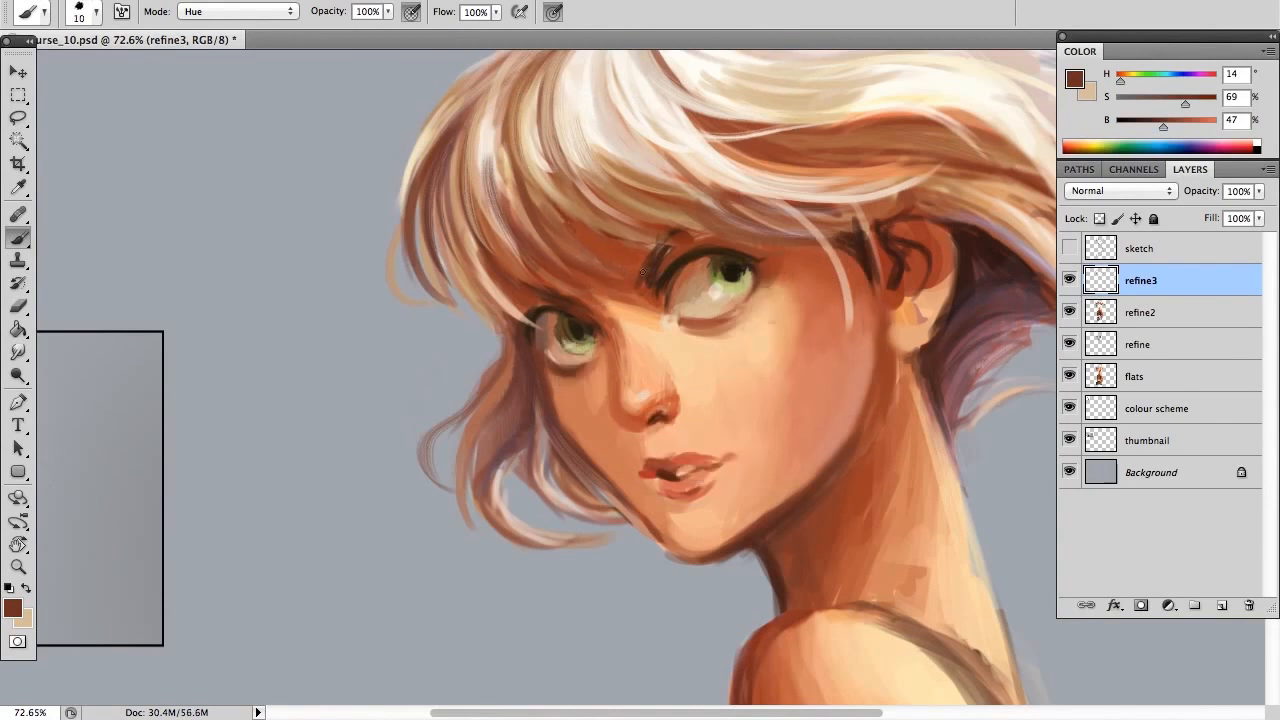
{"action": "key", "text": "bracketright"}
{"action": "key", "text": "bracketright"}
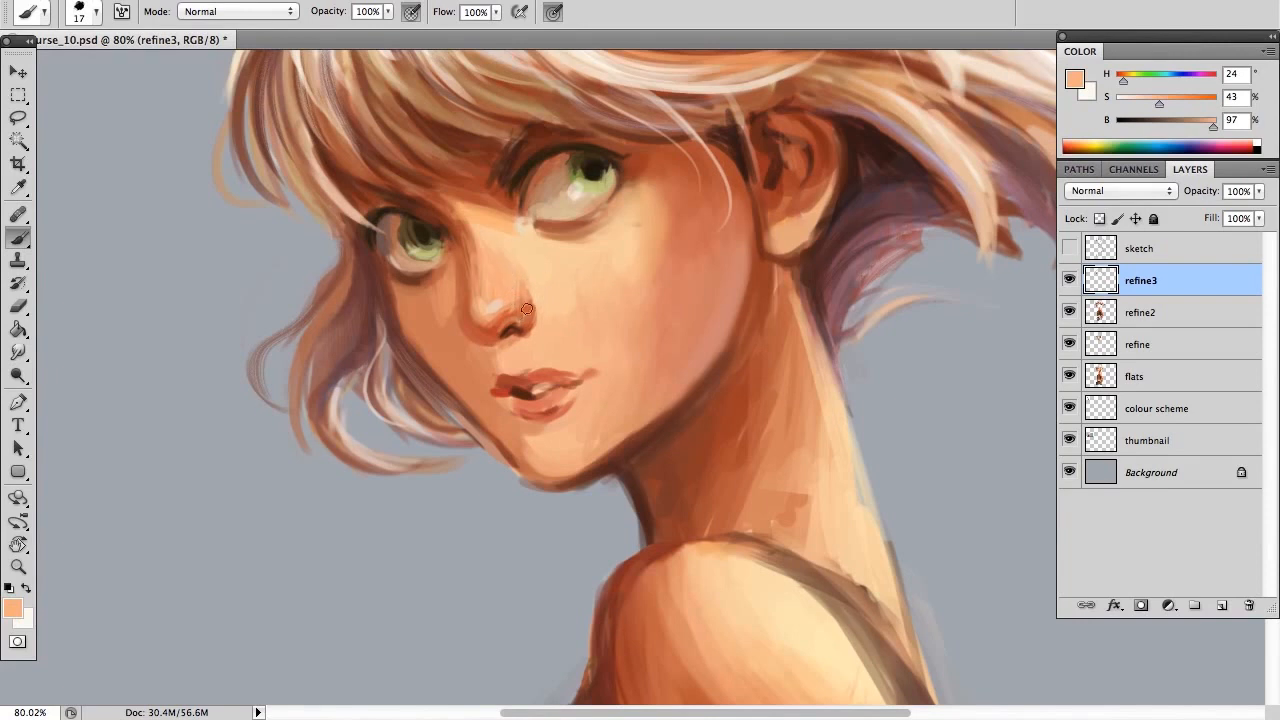
- Smooth the nose, cheek and area around the mouth on the refine layer with the Smudge tool
{"action": "left_click", "coordinate": [18, 352], "text": "alt"}
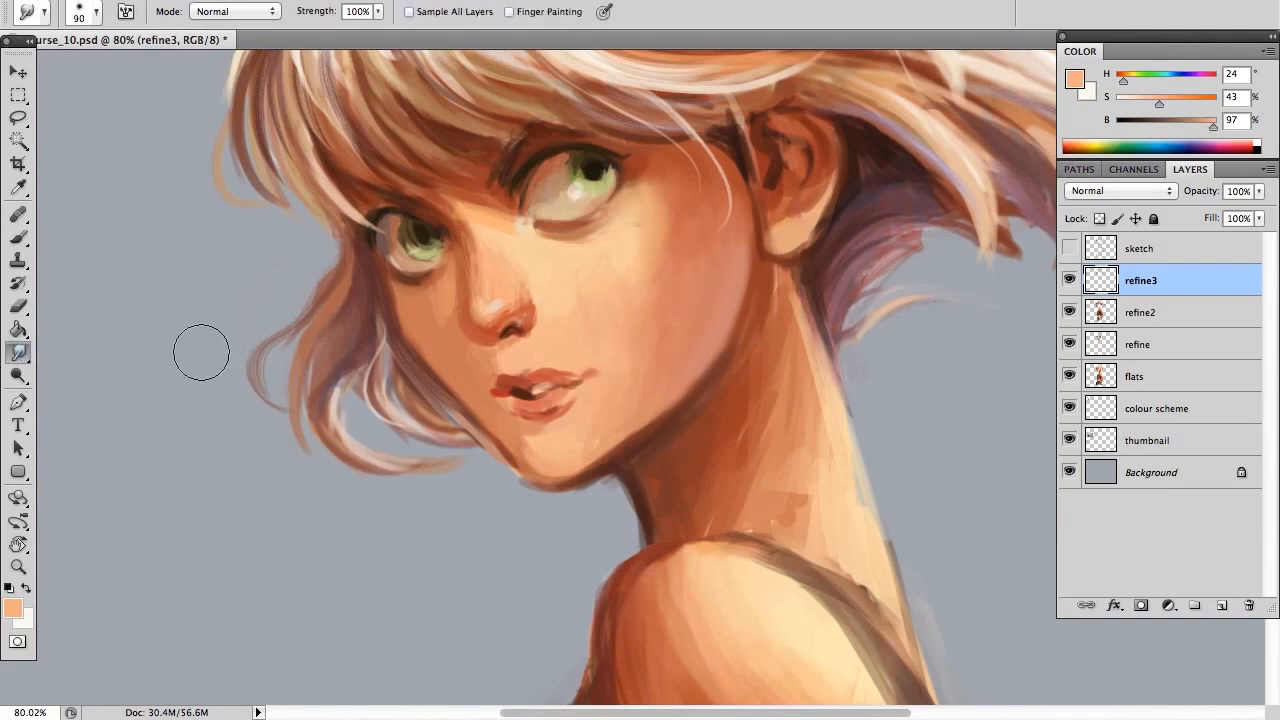
{"action": "left_click", "coordinate": [1069, 344]}
{"action": "left_click", "coordinate": [1069, 344]}
{"action": "left_click", "coordinate": [1137, 344]}
{"action": "mouse_move", "coordinate": [509, 276]}
{"action": "left_mouse_down"}
{"action": "mouse_move", "coordinate": [524, 291]}
{"action": "mouse_move", "coordinate": [483, 254]}
{"action": "mouse_move", "coordinate": [514, 306]}
{"action": "mouse_move", "coordinate": [543, 306]}
{"action": "mouse_move", "coordinate": [477, 209]}
{"action": "mouse_move", "coordinate": [443, 320]}
{"action": "mouse_move", "coordinate": [429, 309]}
{"action": "mouse_move", "coordinate": [506, 371]}
{"action": "mouse_move", "coordinate": [466, 363]}
{"action": "left_mouse_up"}
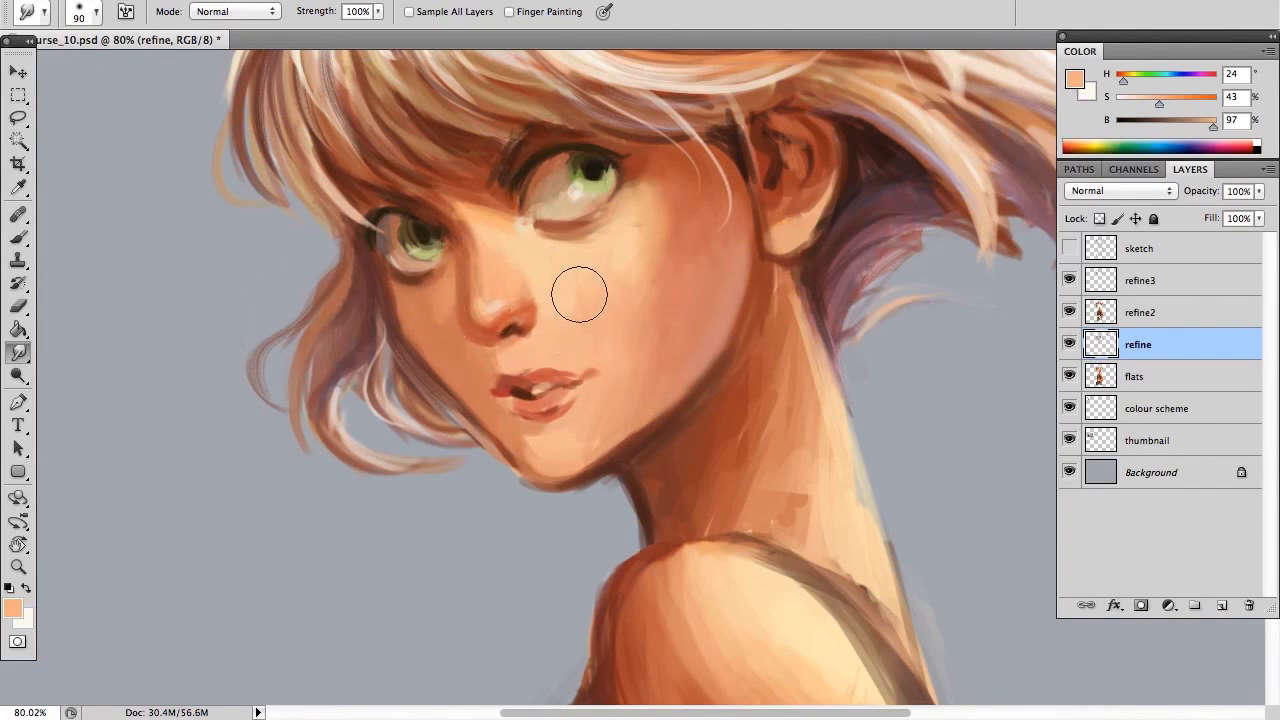
{"action": "mouse_move", "coordinate": [625, 276]}
{"action": "left_mouse_down"}
{"action": "mouse_move", "coordinate": [599, 402]}
{"action": "mouse_move", "coordinate": [575, 432]}
{"action": "mouse_move", "coordinate": [585, 442]}
{"action": "mouse_move", "coordinate": [534, 443]}
{"action": "left_mouse_up"}
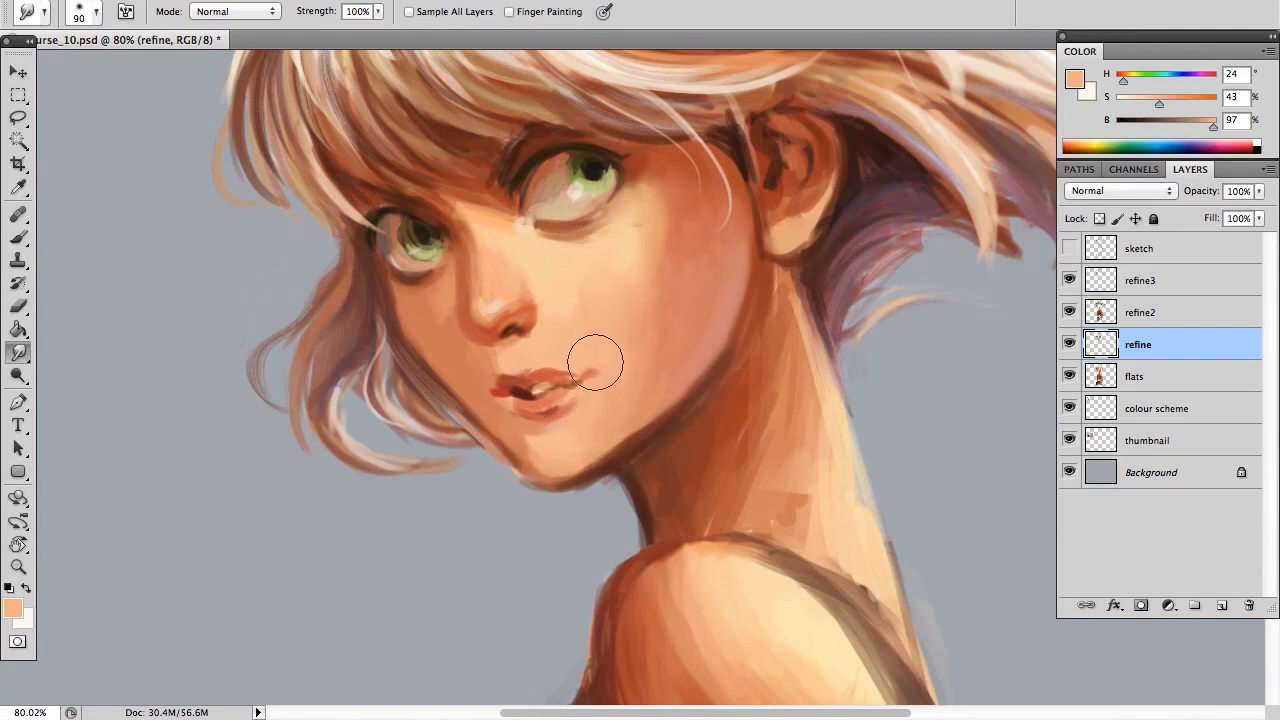
- On the refine3 layer, brush orange-brown tones sampled from the nearby skin along the shadowed side of the nose bridge
{"action": "left_click", "coordinate": [1176, 284]}
{"action": "key", "text": "b"}
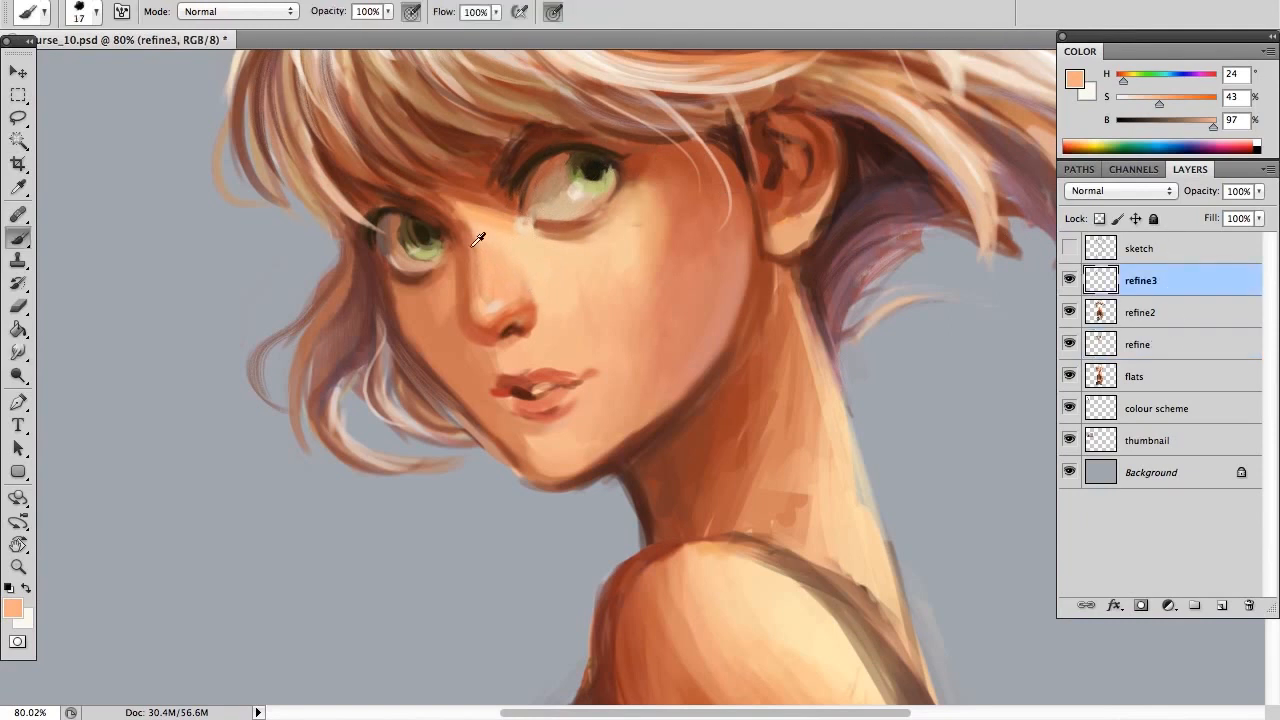
{"action": "left_click", "coordinate": [473, 273], "text": "alt"}
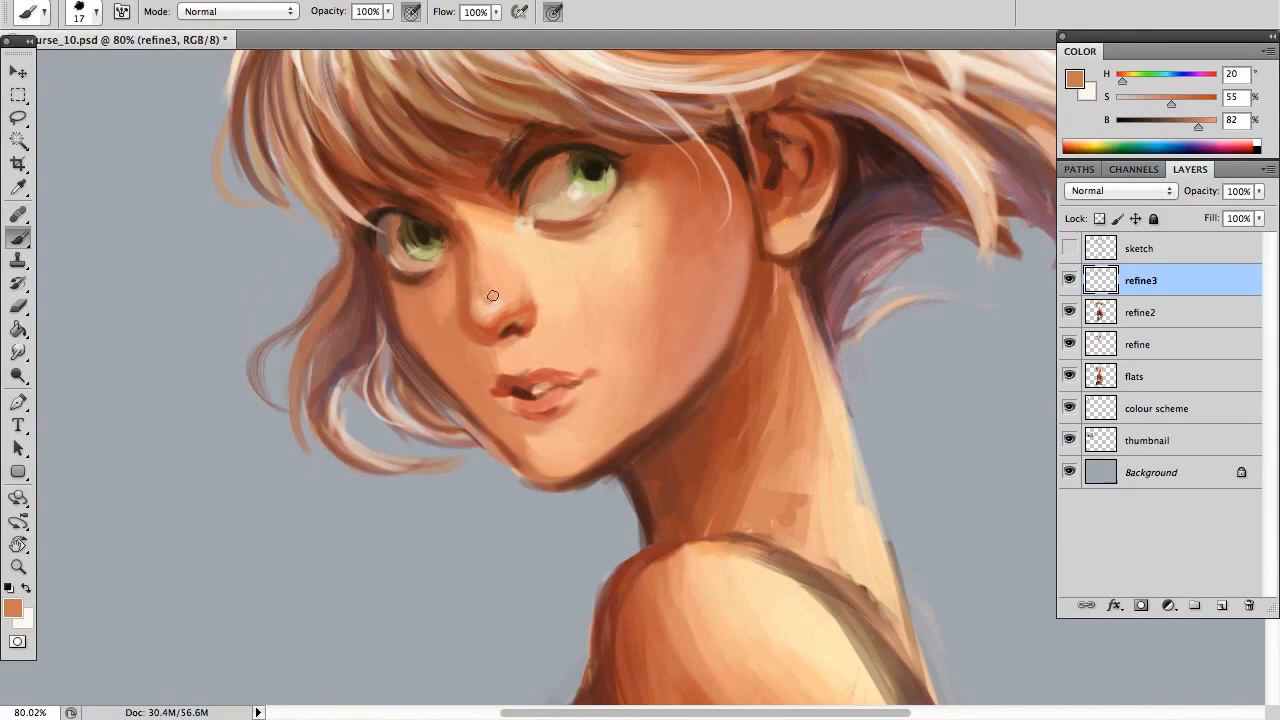
{"action": "left_click", "coordinate": [465, 222], "text": "alt"}
{"action": "left_click", "coordinate": [483, 285], "text": "alt"}
{"action": "left_click", "coordinate": [468, 218], "text": "alt"}
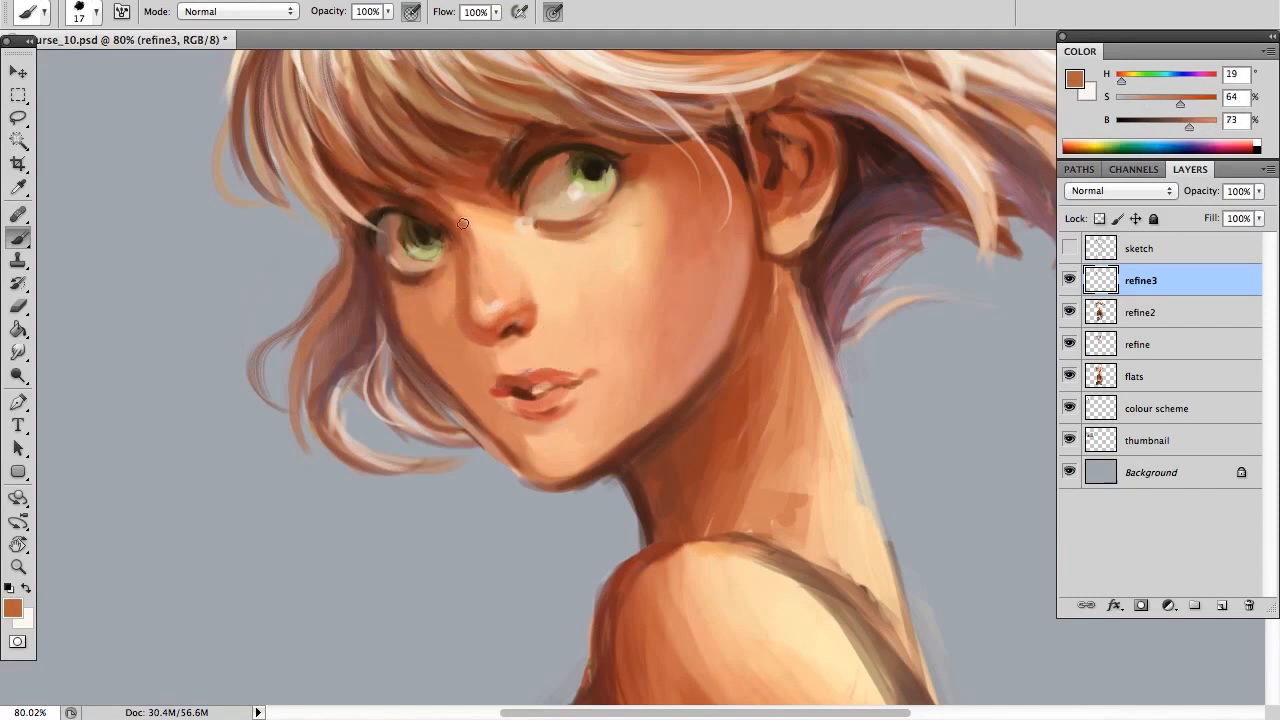
{"action": "left_click_drag", "start_coordinate": [476, 271], "coordinate": [471, 247]}
- Refine the nose bridge with sampled skin tones and define the outer edge of the nose tip with a darker brown
{"action": "left_click", "coordinate": [486, 272], "text": "alt"}
{"action": "left_click", "coordinate": [486, 278], "text": "alt"}
{"action": "mouse_move", "coordinate": [484, 254]}
{"action": "left_mouse_down"}
{"action": "mouse_move", "coordinate": [501, 299]}
{"action": "mouse_move", "coordinate": [485, 267]}
{"action": "mouse_move", "coordinate": [486, 300]}
{"action": "left_mouse_up"}
{"action": "left_click", "coordinate": [468, 222], "text": "alt"}
{"action": "left_click", "coordinate": [511, 329], "text": "alt"}
{"action": "mouse_move", "coordinate": [470, 301]}
{"action": "left_mouse_down"}
{"action": "mouse_move", "coordinate": [490, 337]}
{"action": "mouse_move", "coordinate": [463, 309]}
{"action": "mouse_move", "coordinate": [493, 341]}
{"action": "mouse_move", "coordinate": [465, 317]}
{"action": "mouse_move", "coordinate": [519, 320]}
{"action": "mouse_move", "coordinate": [473, 335]}
{"action": "left_mouse_up"}
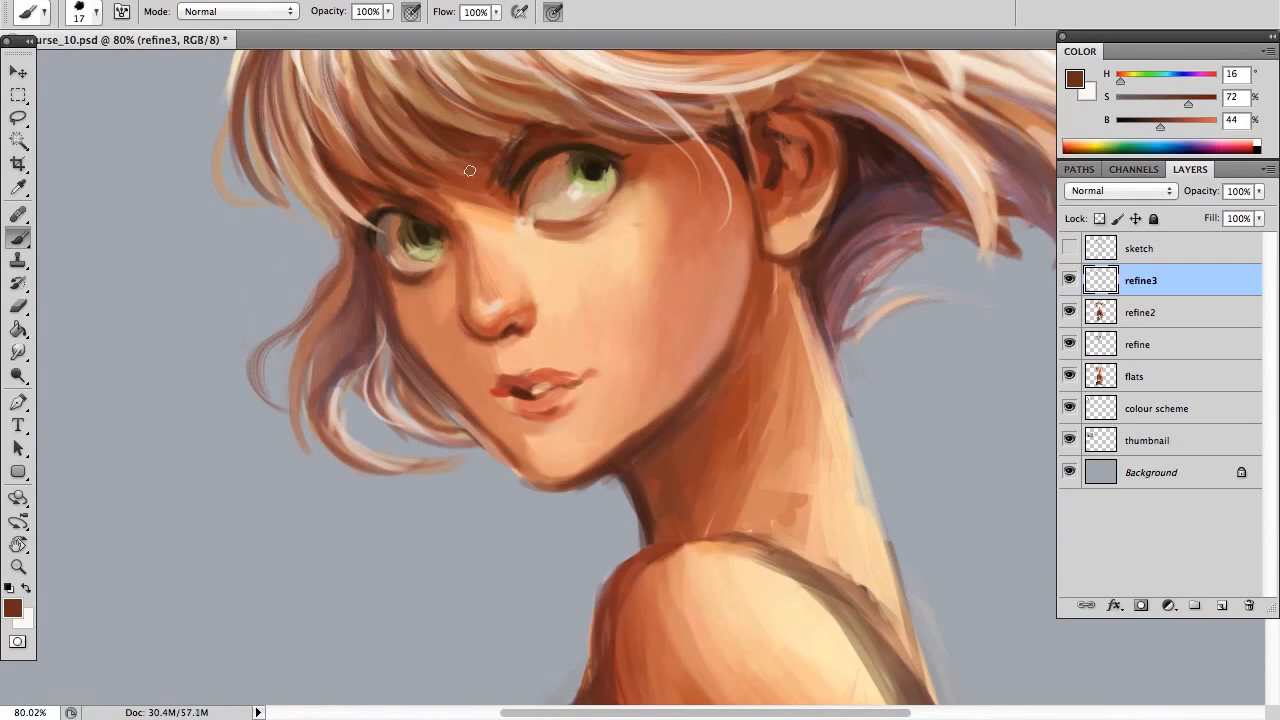
- Touch up the nostril's edge with a pinkish skin tone sampled from the cheek
{"action": "left_click", "coordinate": [515, 326], "text": "alt"}
{"action": "left_click", "coordinate": [727, 332], "text": "alt"}
{"action": "mouse_move", "coordinate": [517, 324]}
{"action": "left_mouse_down"}
{"action": "mouse_move", "coordinate": [497, 333]}
{"action": "mouse_move", "coordinate": [525, 328]}
{"action": "left_mouse_up"}
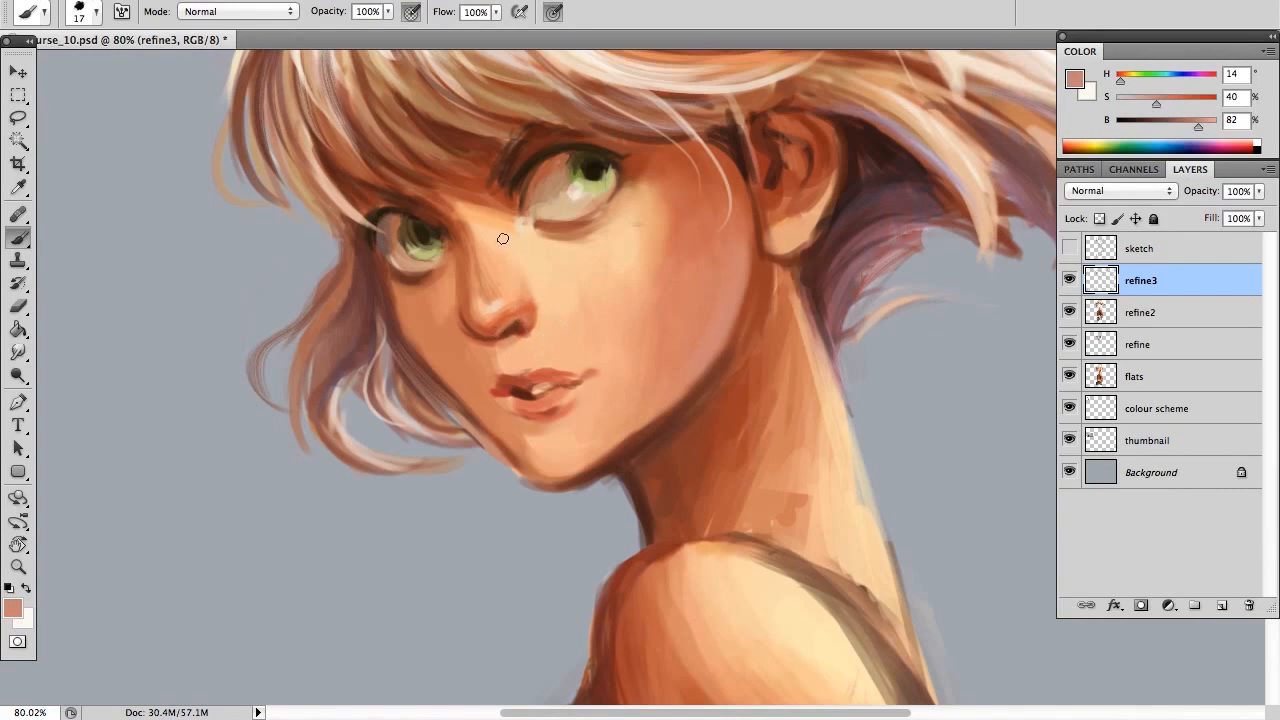
- Paint a pale cream highlight sampled beside the eye along the upper lip's outer edge and near the lower lip's corner
{"action": "left_click", "coordinate": [454, 285], "text": "alt"}
{"action": "key", "text": "z"}
{"action": "left_click_drag", "start_coordinate": [555, 217], "coordinate": [527, 220]}
{"action": "left_click_drag", "start_coordinate": [558, 323], "coordinate": [545, 263]}
{"action": "left_click_drag", "start_coordinate": [548, 299], "coordinate": [580, 277]}
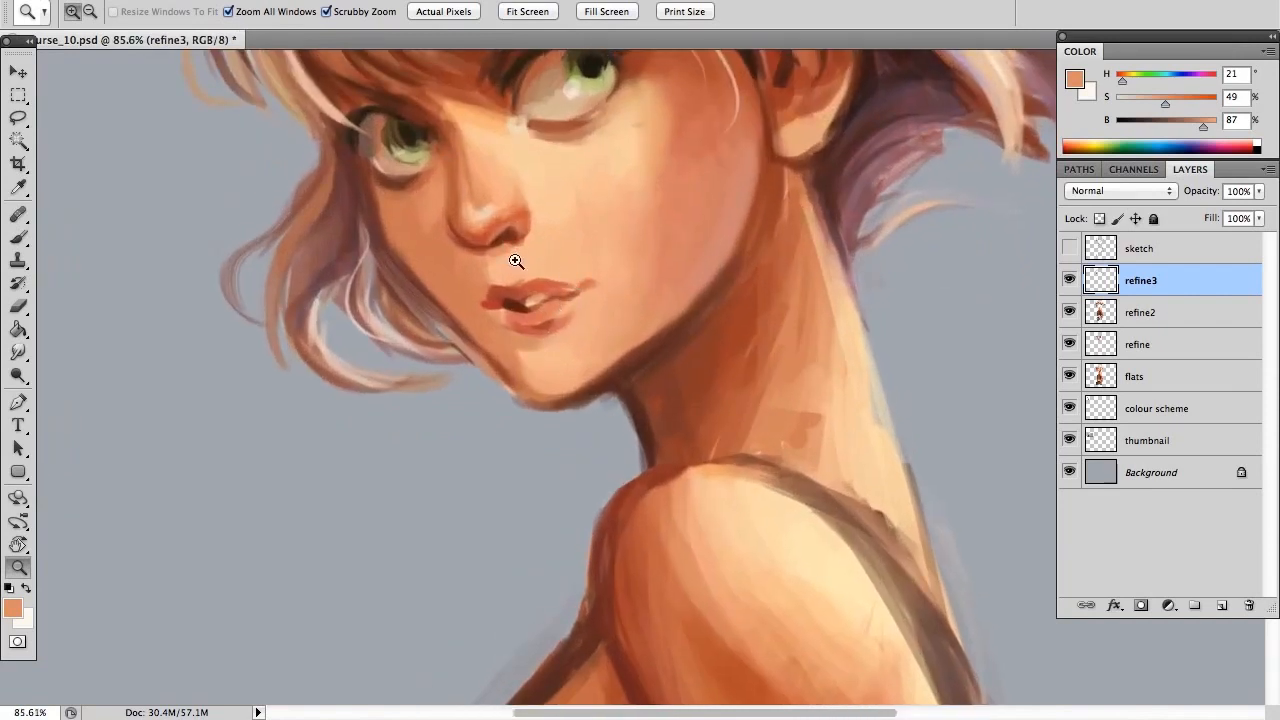
{"action": "key", "text": "b"}
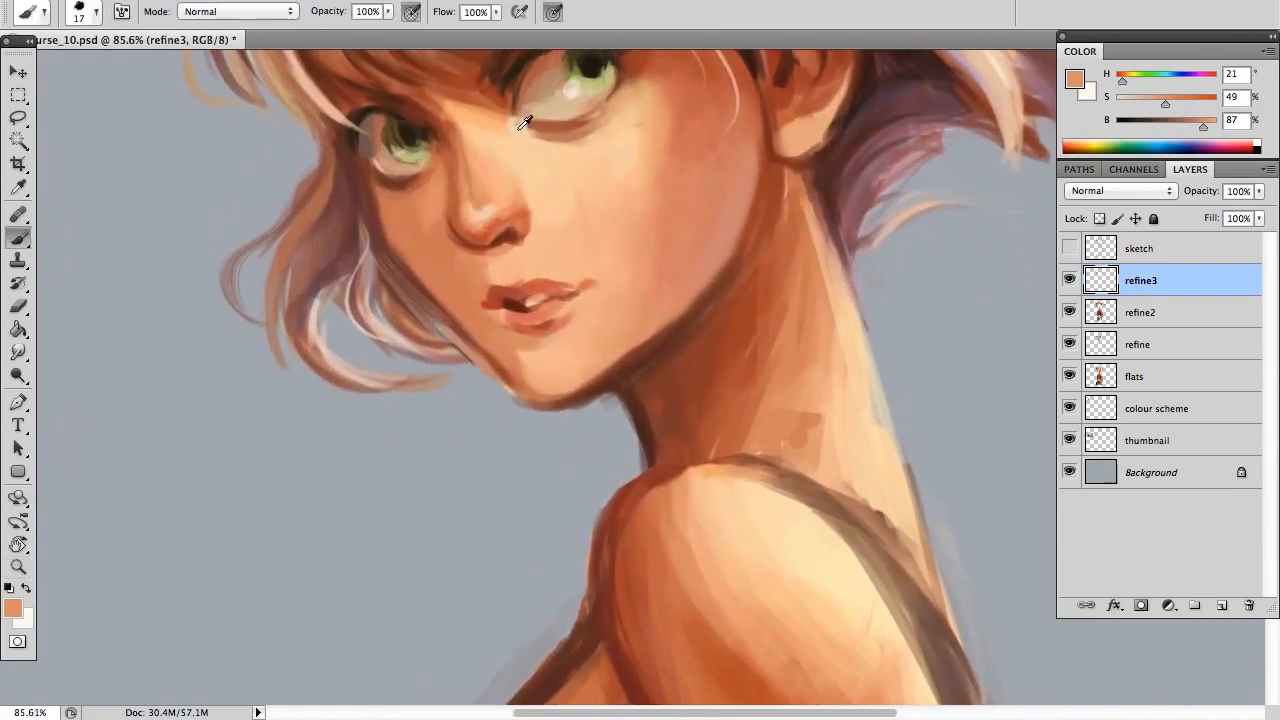
{"action": "left_click", "coordinate": [524, 121], "text": "alt"}
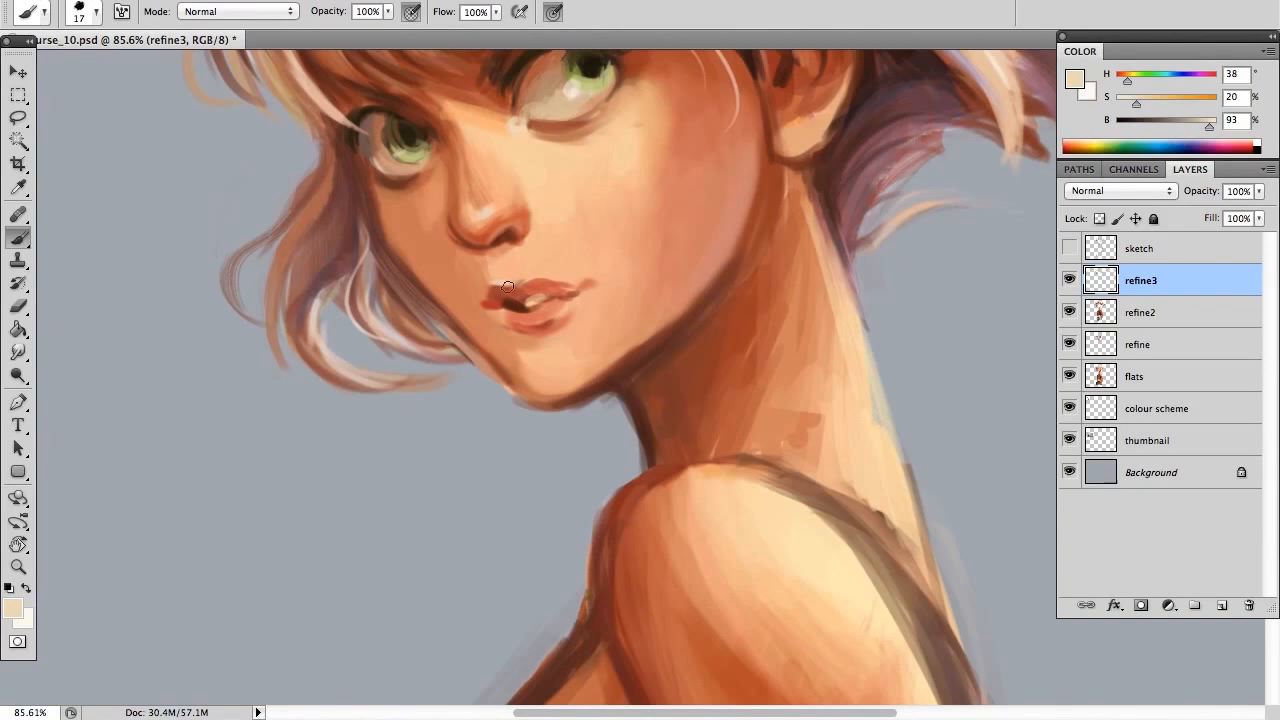
{"action": "left_click_drag", "start_coordinate": [481, 281], "coordinate": [492, 285]}
{"action": "left_click_drag", "start_coordinate": [492, 282], "coordinate": [533, 277]}
{"action": "key", "text": "super+z"}
{"action": "left_click_drag", "start_coordinate": [557, 313], "coordinate": [571, 297]}
- Redefine the upper lip with a red sampled from the lips and darkened to 58% brightness
{"action": "left_click", "coordinate": [525, 289], "text": "alt"}
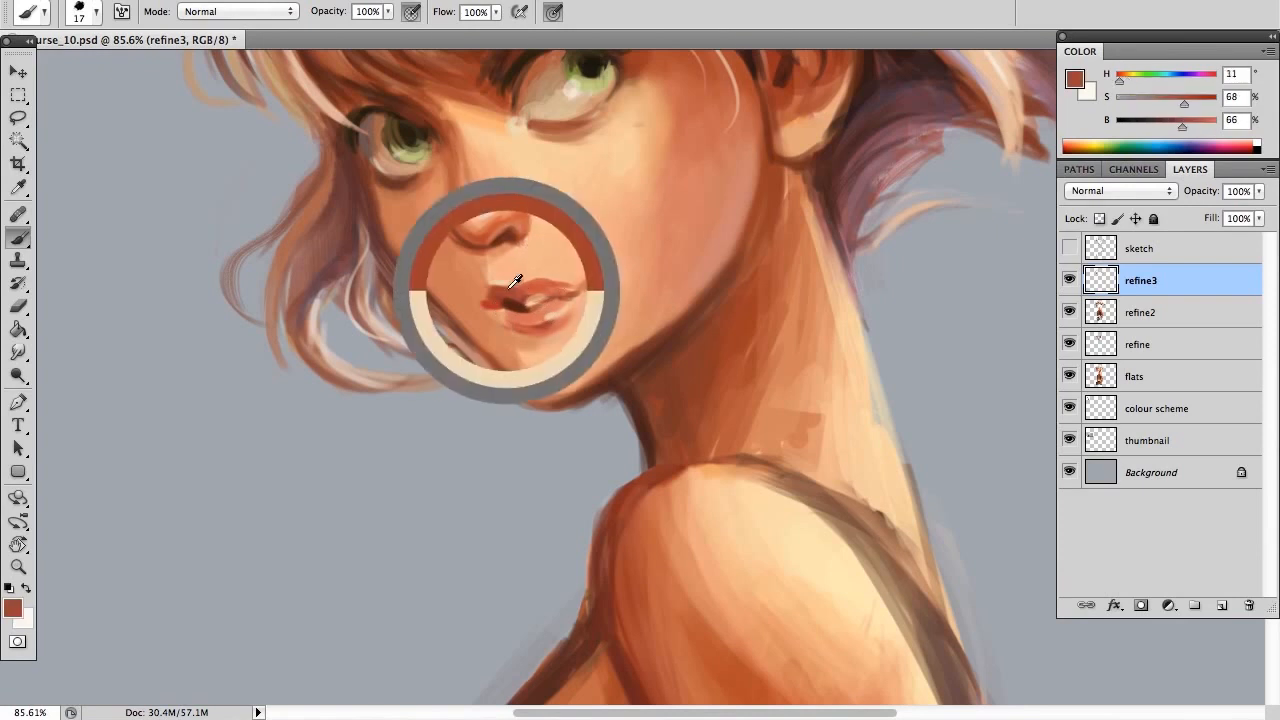
{"action": "left_click_drag", "start_coordinate": [1180, 127], "coordinate": [1171, 125]}
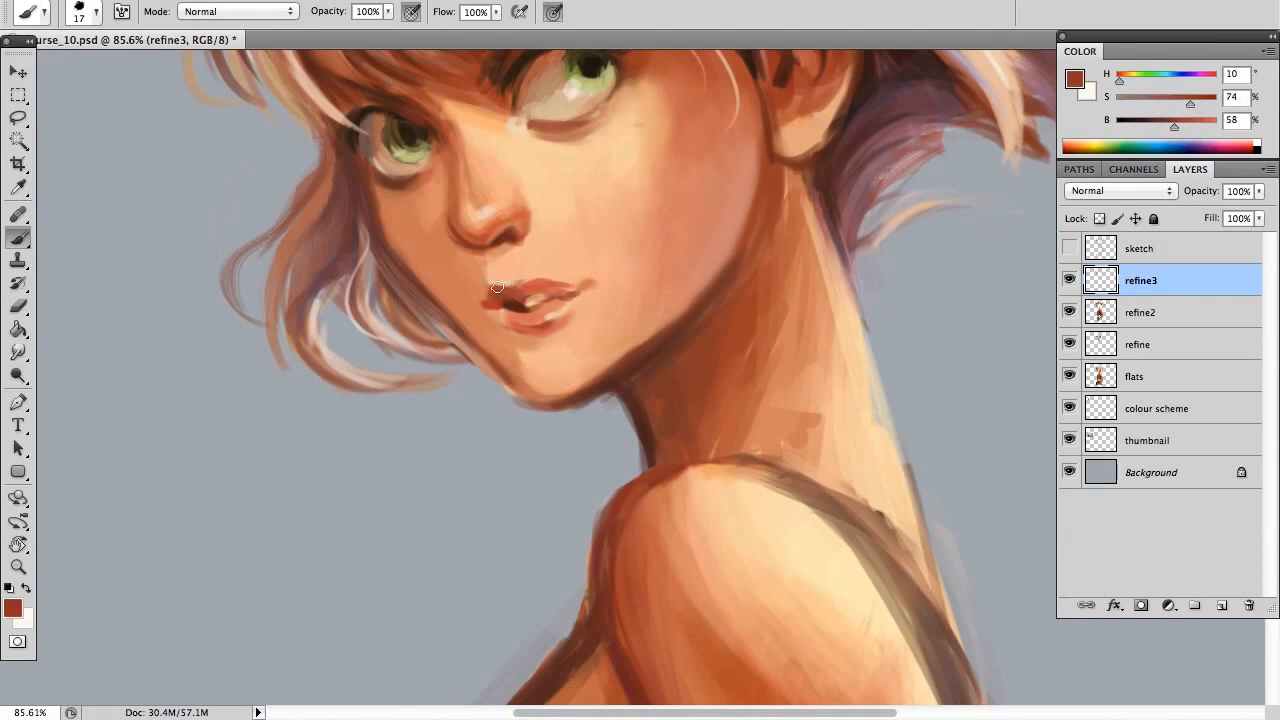
{"action": "mouse_move", "coordinate": [544, 282]}
{"action": "left_mouse_down"}
{"action": "mouse_move", "coordinate": [520, 288]}
{"action": "mouse_move", "coordinate": [597, 281]}
{"action": "left_mouse_up"}
{"action": "key", "text": "x"}
{"action": "left_click", "coordinate": [528, 268], "text": "alt"}
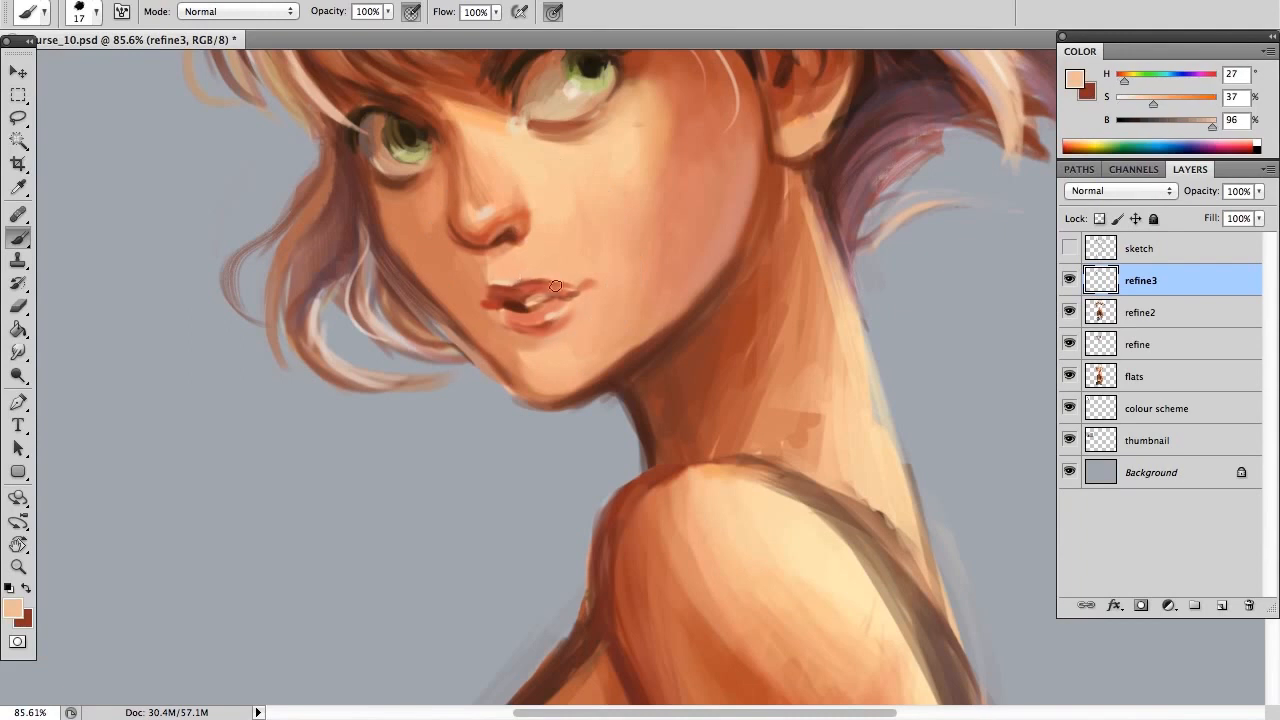
{"action": "key", "text": "x"}
{"action": "left_click_drag", "start_coordinate": [548, 286], "coordinate": [584, 284]}
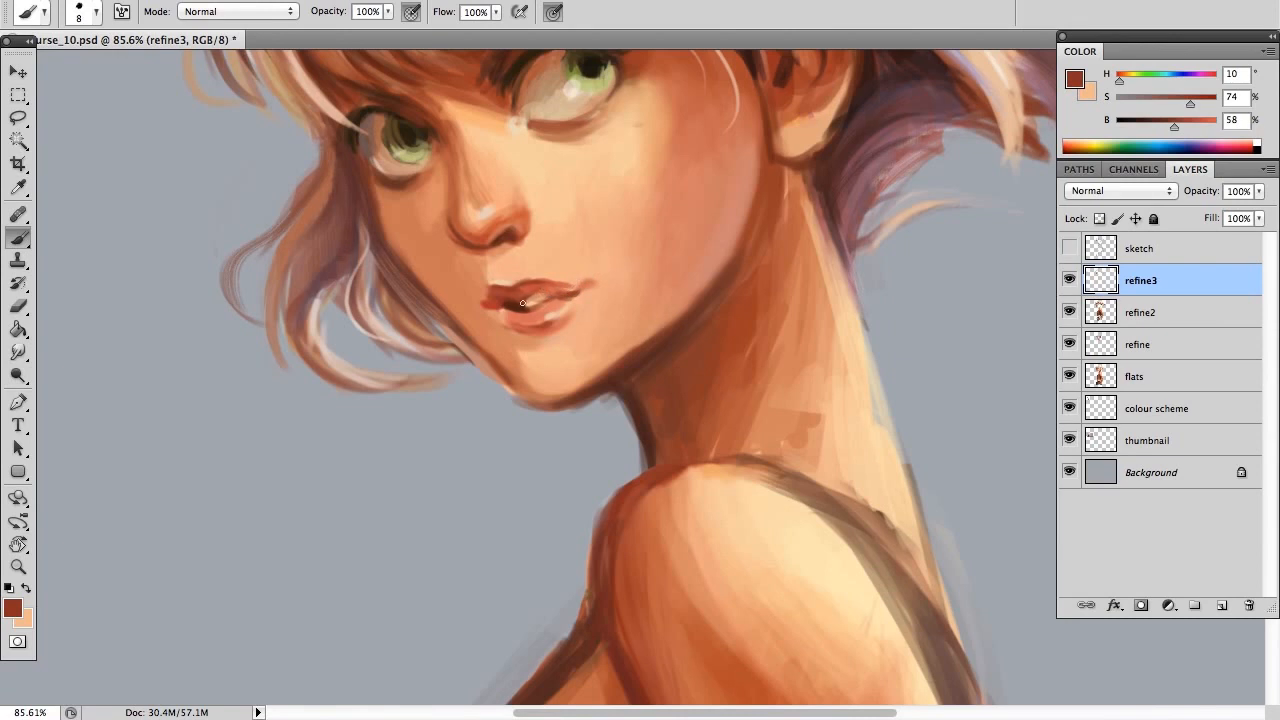
- Darken the brush colour to 38% brightness and draw the line between the lips out to both mouth corners
{"action": "left_click", "coordinate": [1154, 120]}
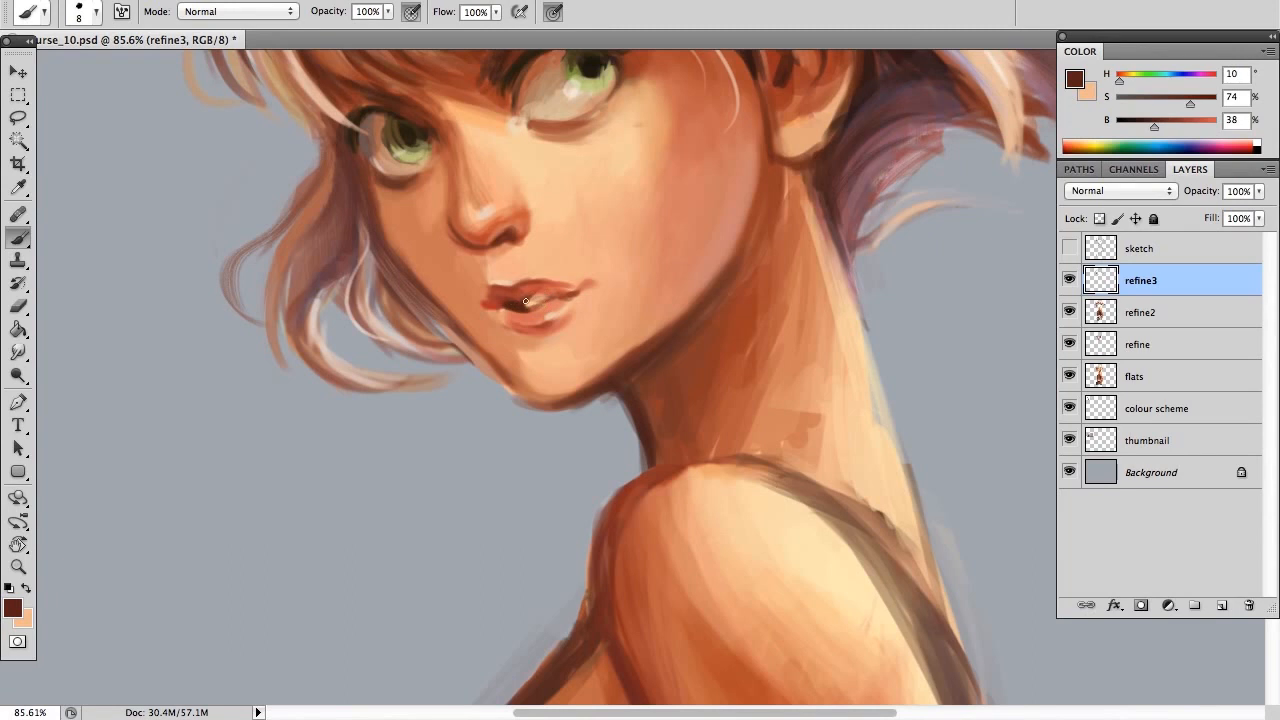
{"action": "left_click_drag", "start_coordinate": [533, 295], "coordinate": [588, 285]}
{"action": "left_click_drag", "start_coordinate": [494, 305], "coordinate": [506, 299]}
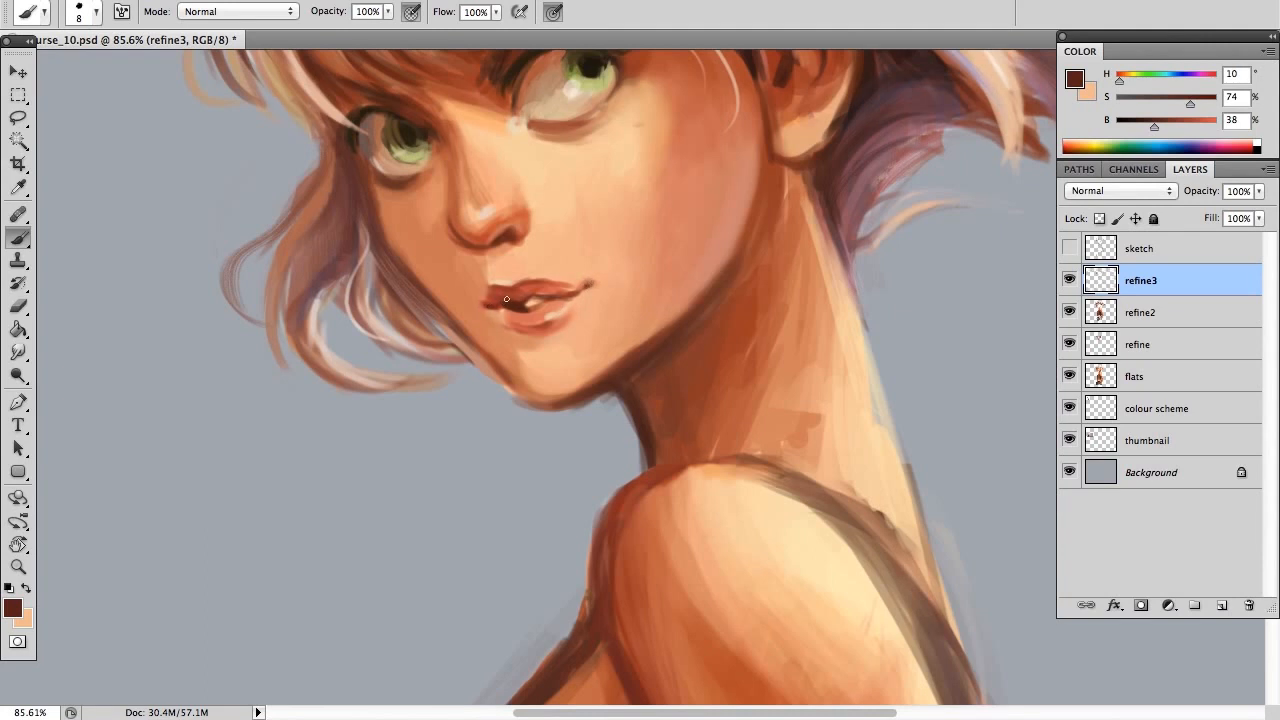
- Paint the lower lip with a coral red sampled from it, at 67% saturation
{"action": "left_click", "coordinate": [583, 78], "text": "alt"}
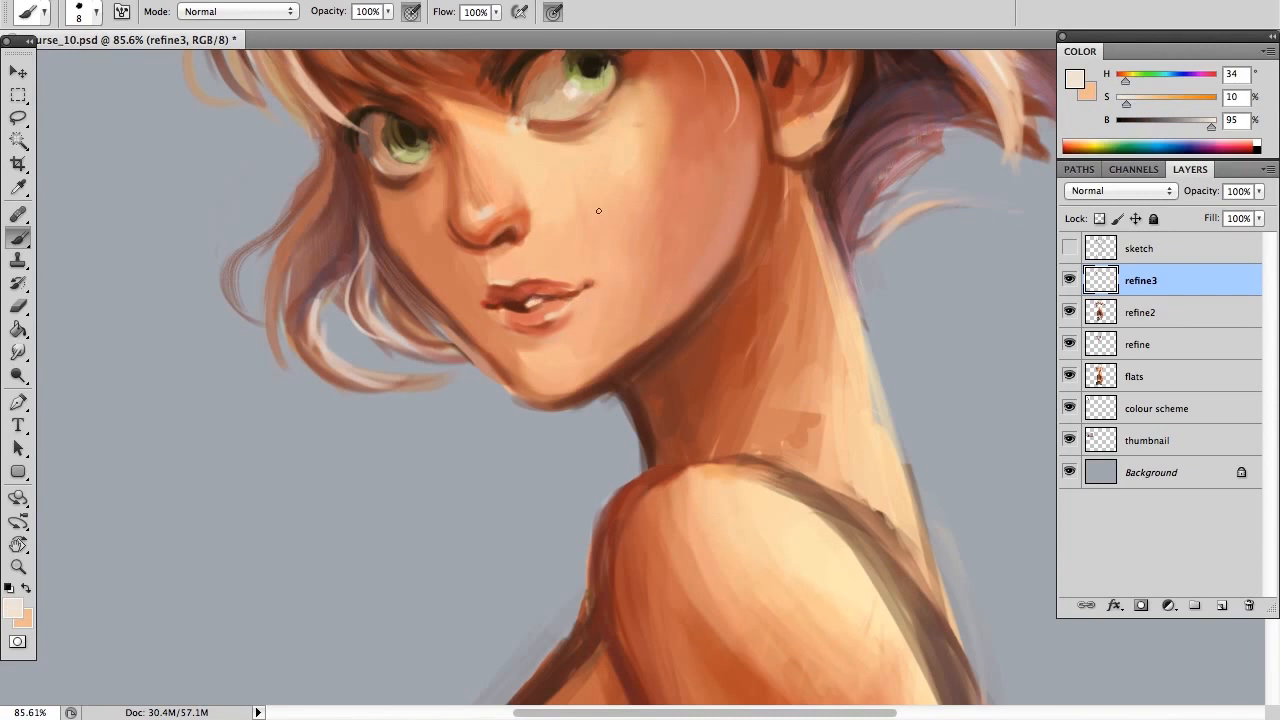
{"action": "left_click", "coordinate": [540, 324], "text": "alt"}
{"action": "left_click", "coordinate": [1184, 99]}
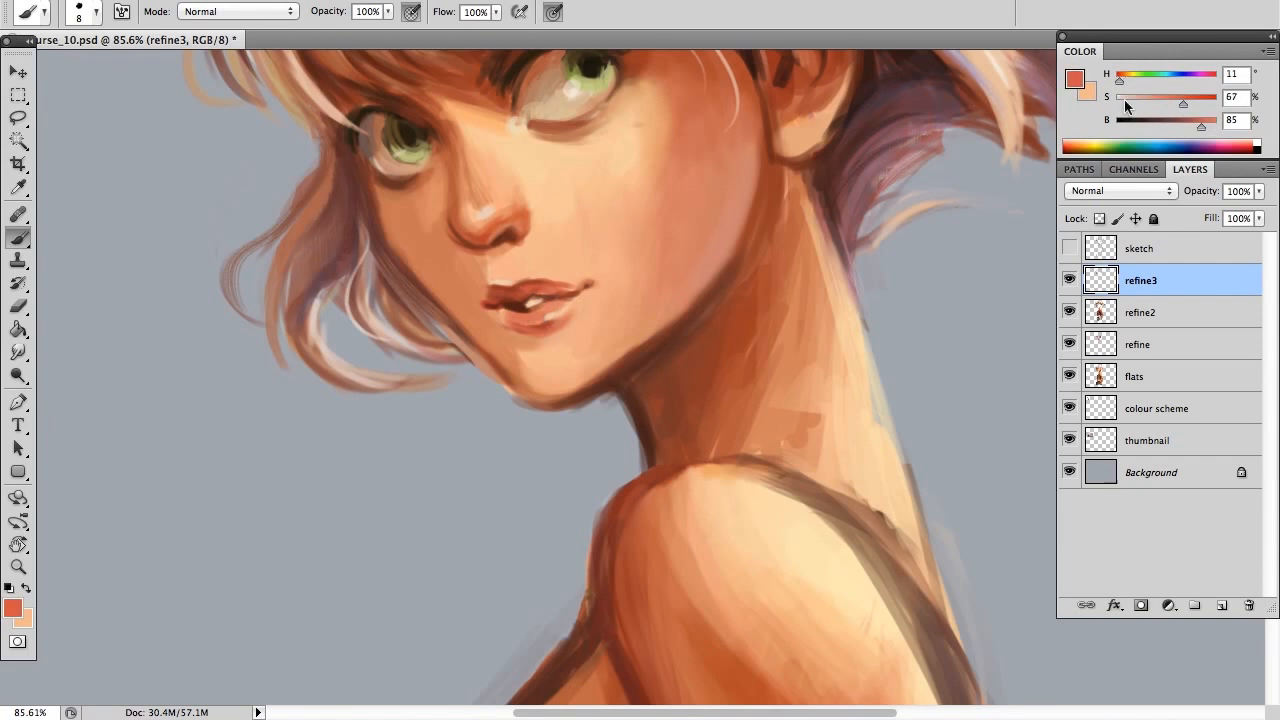
{"action": "left_click_drag", "start_coordinate": [507, 315], "coordinate": [550, 316]}
- Define the lower lip's underside with dark brown sampled from the mouth opening
{"action": "left_click", "coordinate": [521, 299], "text": "alt"}
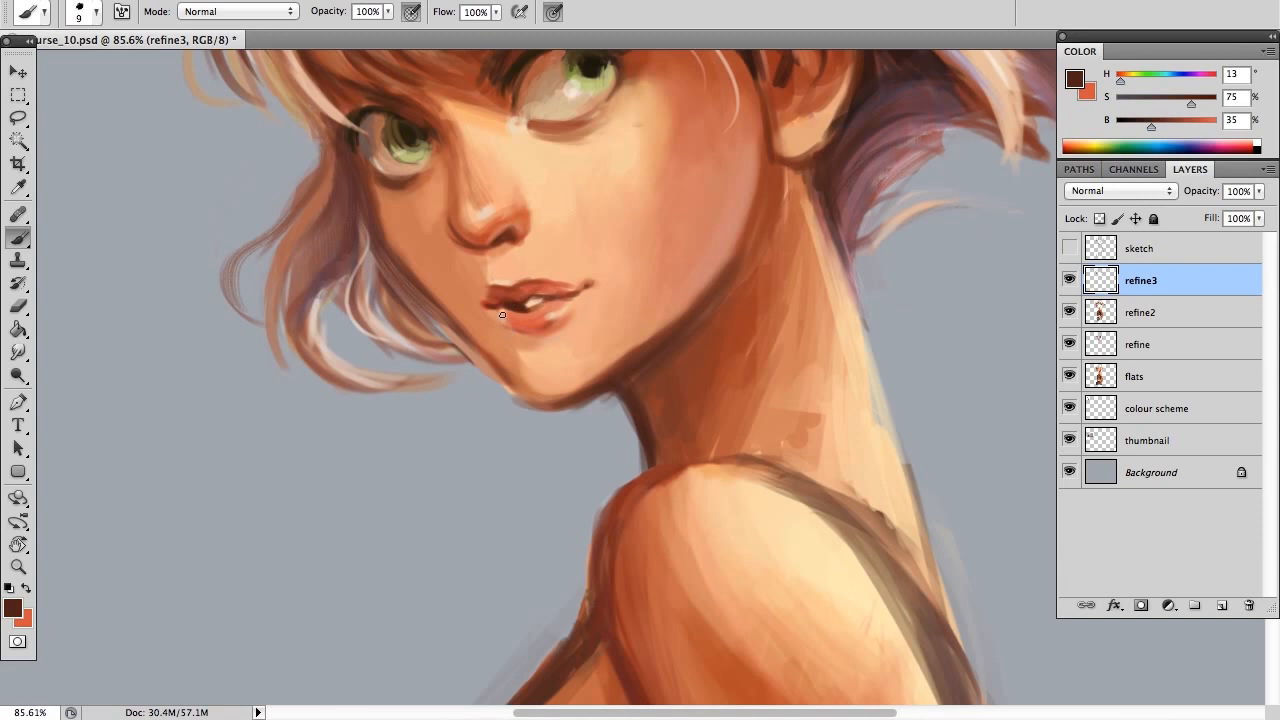
{"action": "left_click_drag", "start_coordinate": [508, 324], "coordinate": [574, 322]}
{"action": "key", "text": "x"}
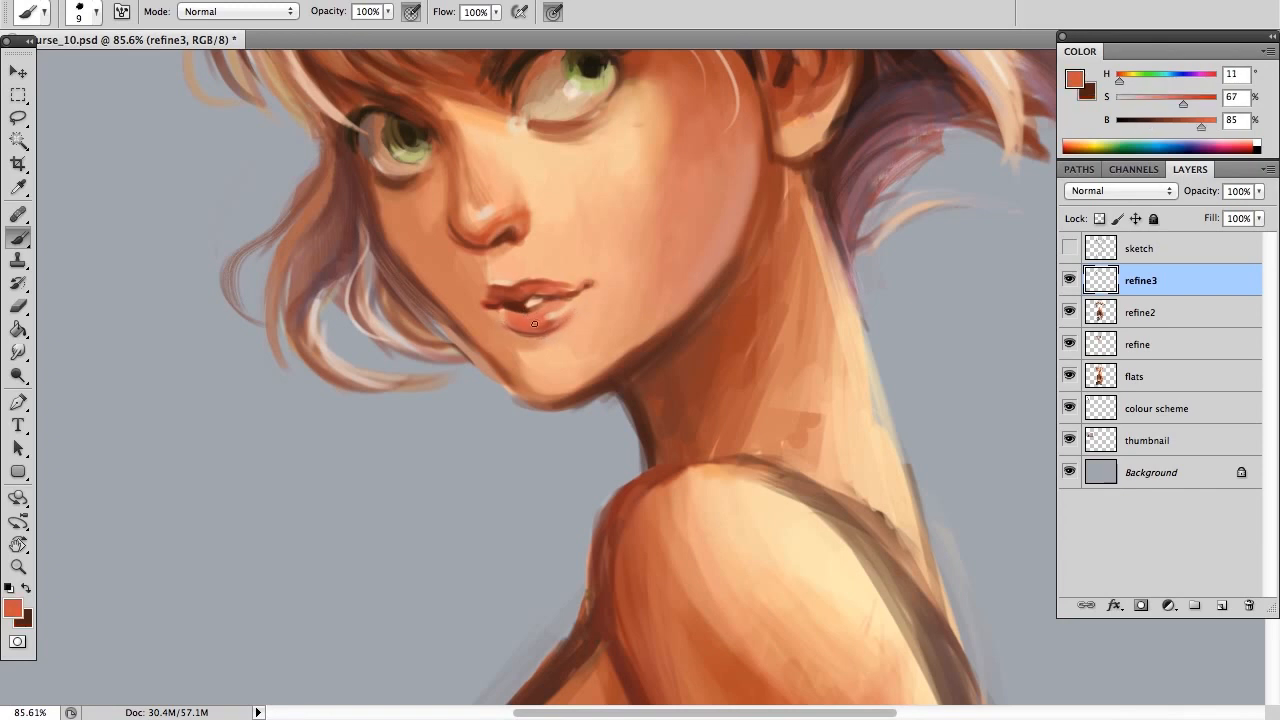
{"action": "left_click", "coordinate": [551, 307], "text": "alt"}
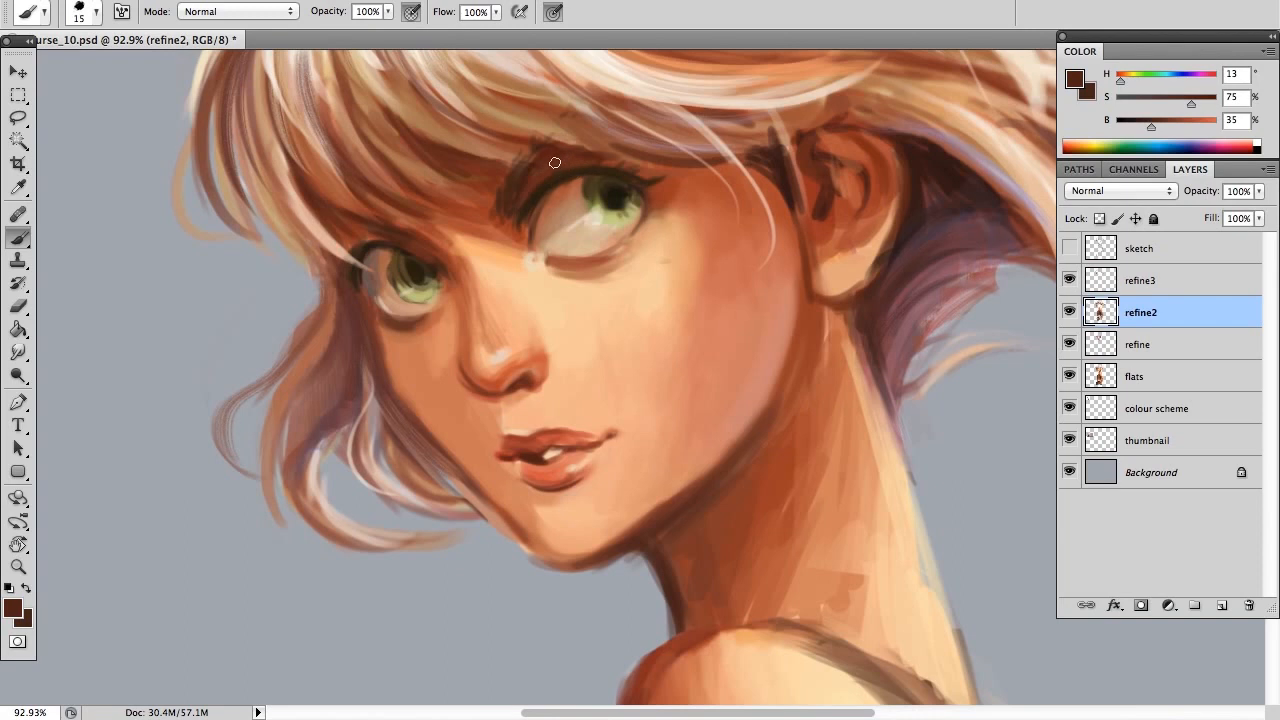
{"action": "left_click", "coordinate": [600, 320], "text": "alt"}
{"action": "left_click_drag", "start_coordinate": [535, 177], "coordinate": [519, 211]}
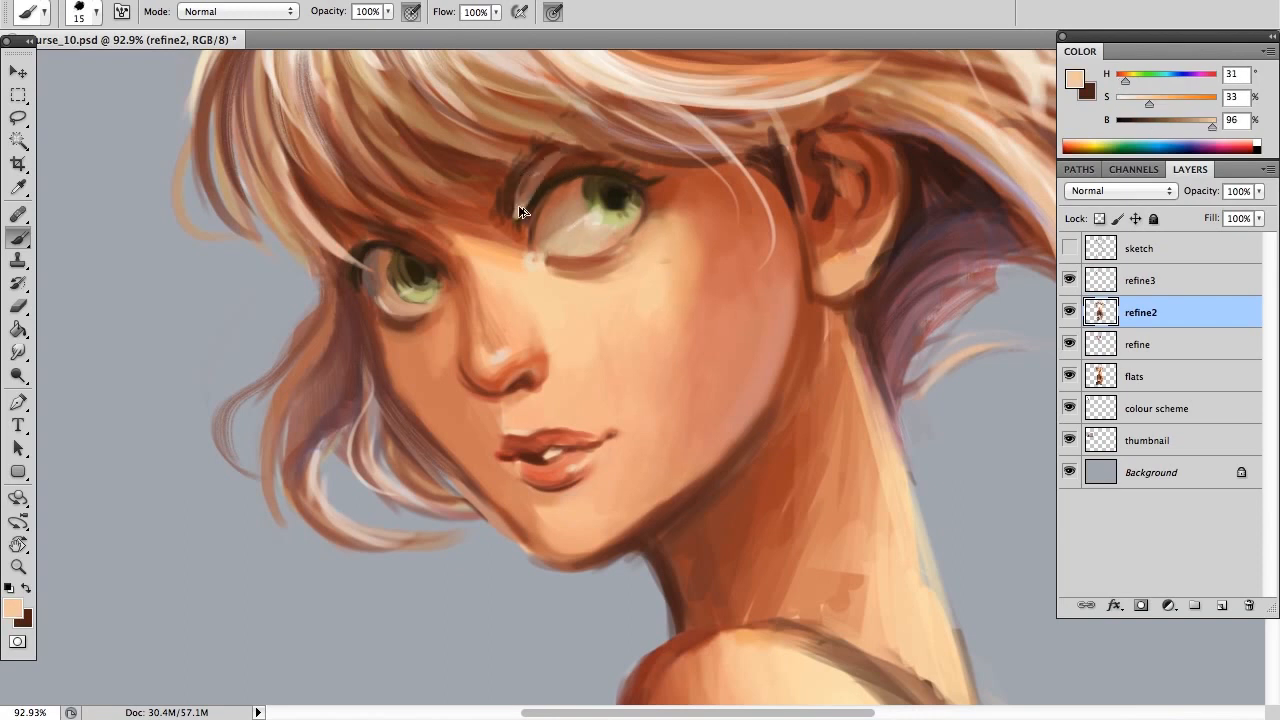
{"action": "key", "text": "ctrl+z"}
- Sample a pinkish cheek tone and dab it beside the mouth on refine2 with a 52 px soft round brush
{"action": "left_click", "coordinate": [761, 378], "text": "alt"}
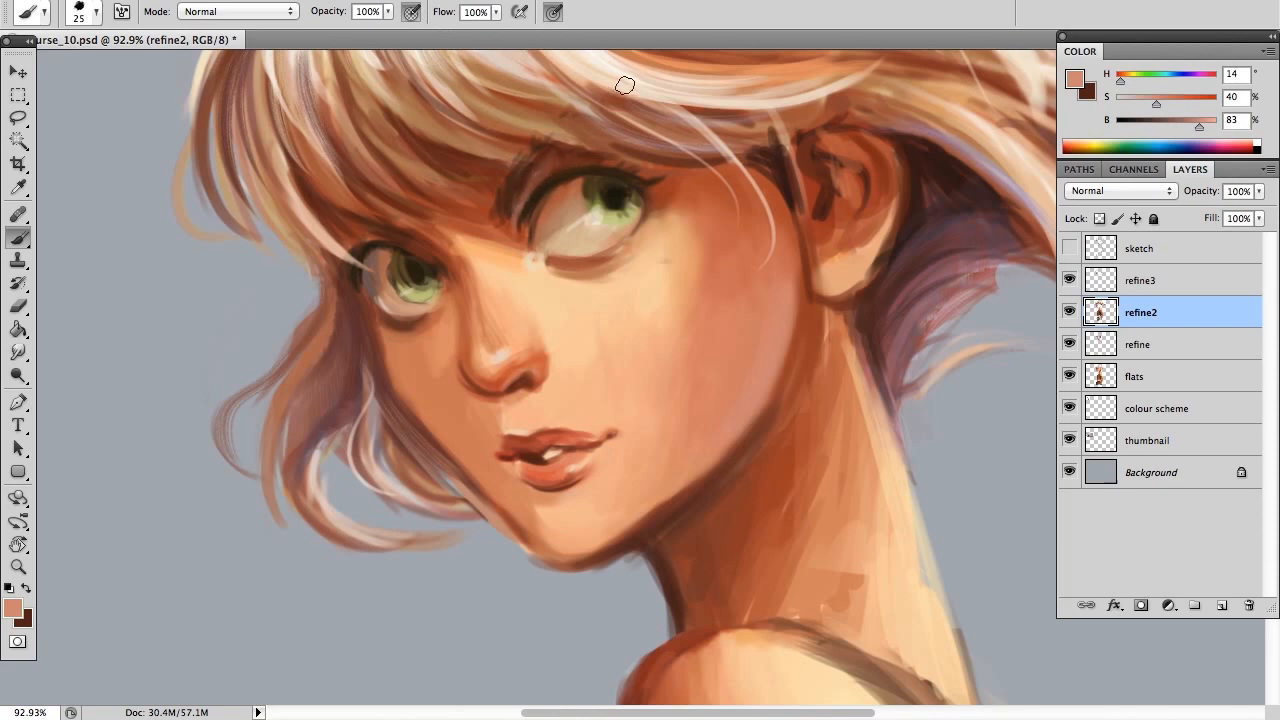
{"action": "key", "text": "z"}
{"action": "mouse_move", "coordinate": [557, 114]}
{"action": "left_mouse_down"}
{"action": "mouse_move", "coordinate": [457, 126]}
{"action": "mouse_move", "coordinate": [486, 171]}
{"action": "mouse_move", "coordinate": [534, 171]}
{"action": "left_mouse_up"}
{"action": "key", "text": "b"}
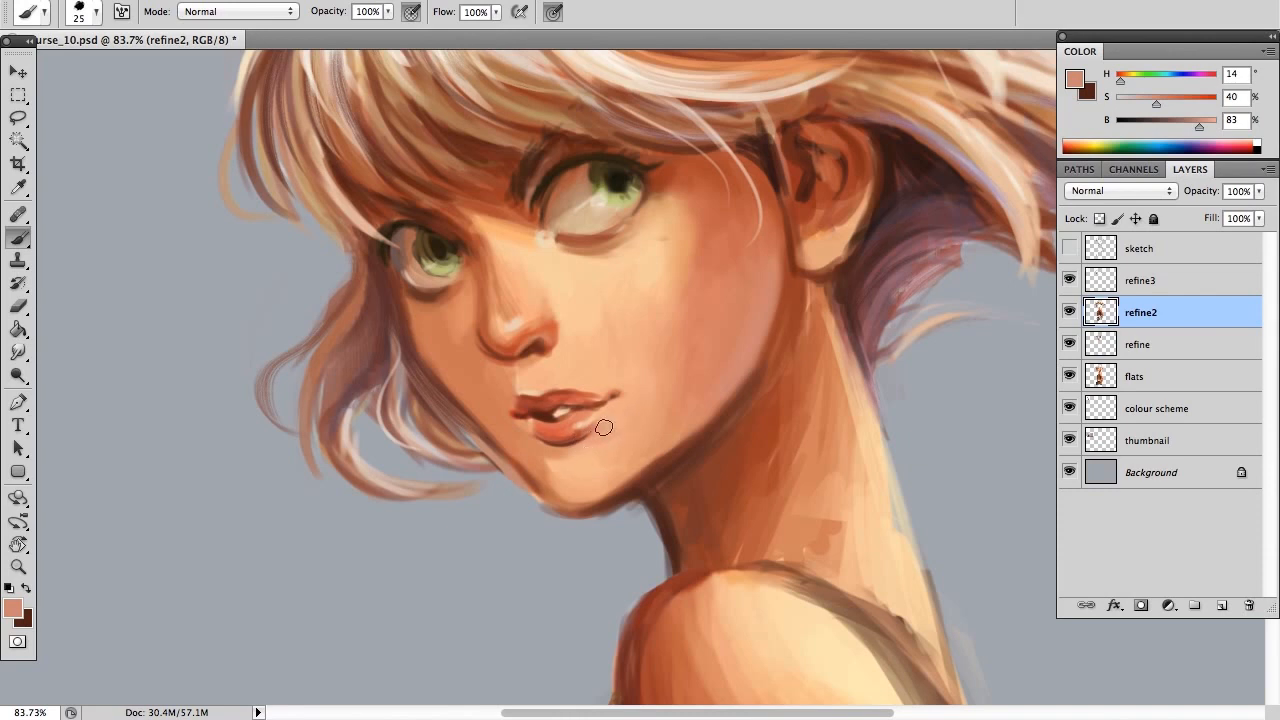
{"action": "left_click", "coordinate": [97, 12]}
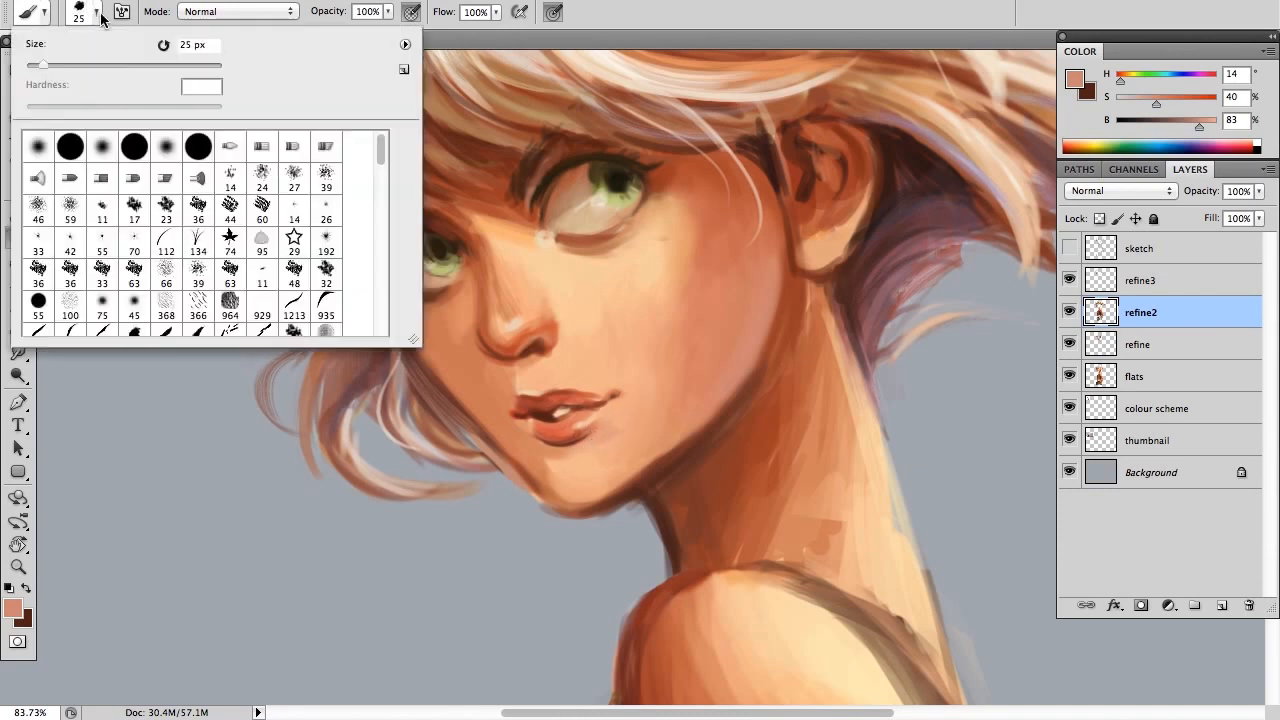
{"action": "left_click", "coordinate": [38, 147]}
{"action": "left_click_drag", "start_coordinate": [48, 66], "coordinate": [44, 66]}
{"action": "left_click", "coordinate": [77, 65]}
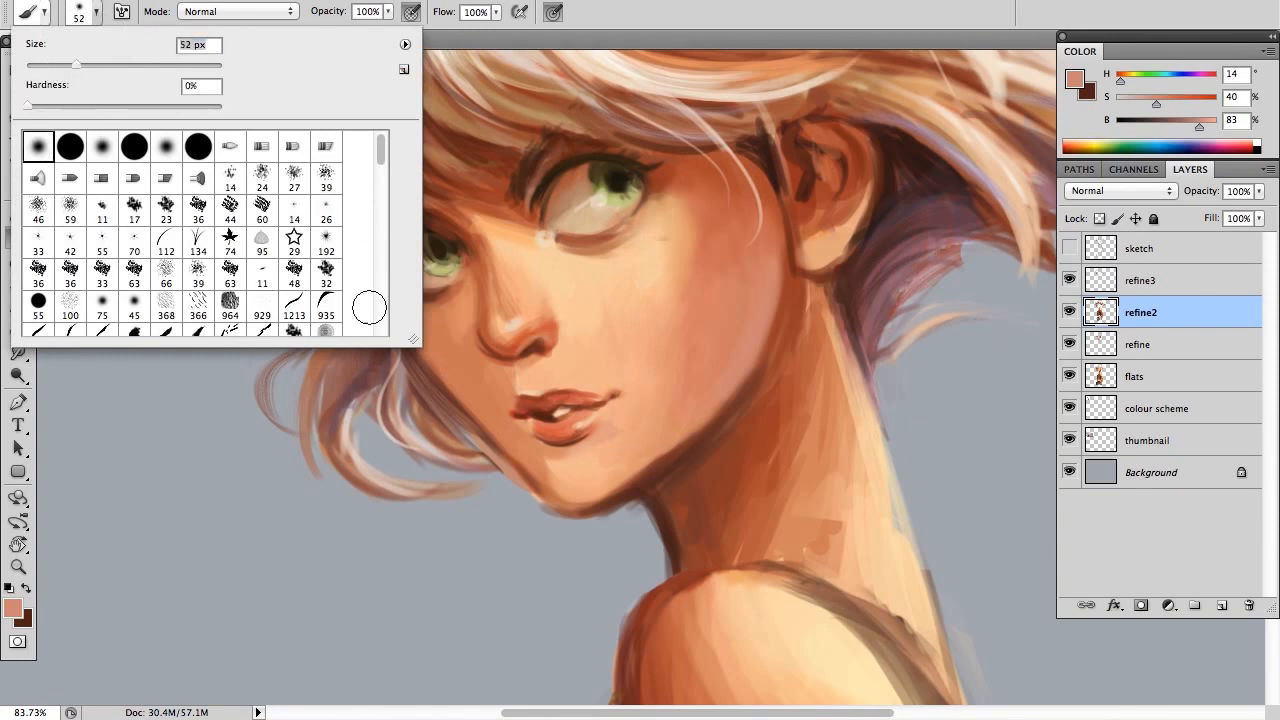
{"action": "left_click", "coordinate": [611, 433]}
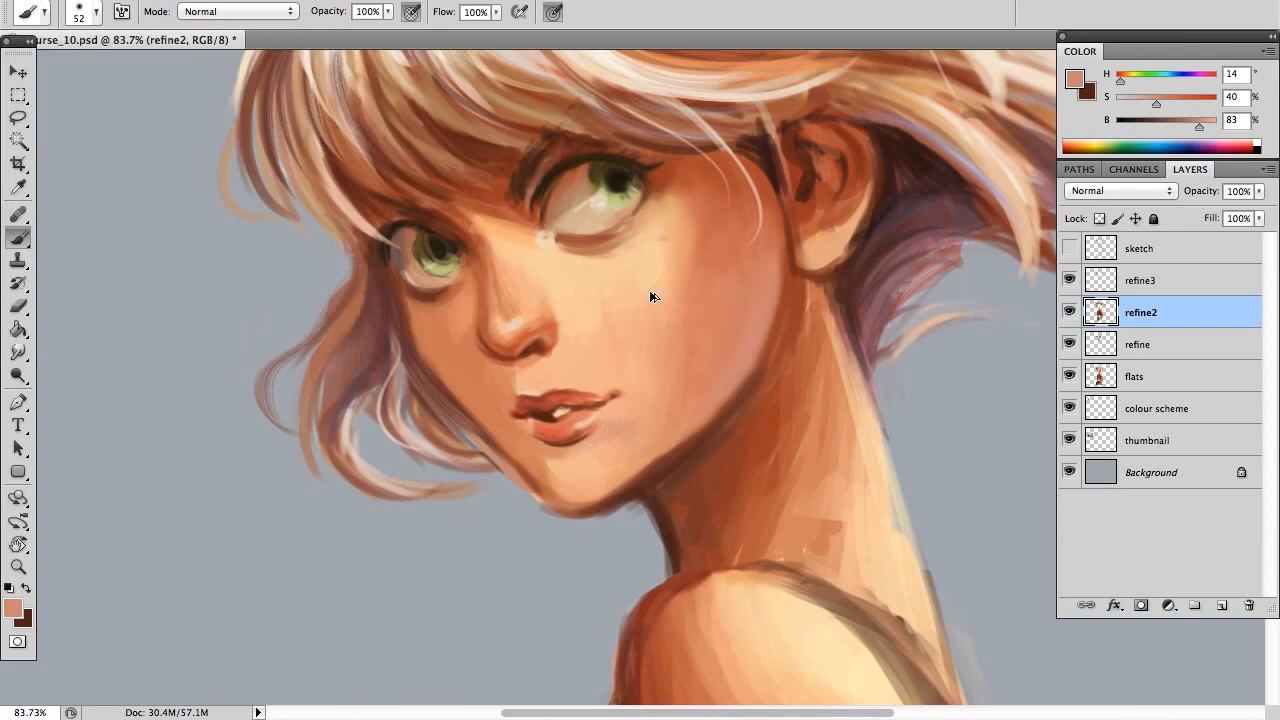
- Enlarge the soft brush and blend the pinkish tone over the cheek beside the nose
{"action": "key", "text": "bracketright"}
{"action": "key", "text": "bracketright"}
{"action": "key", "text": "bracketright"}
{"action": "key", "text": "bracketright"}
{"action": "key", "text": "bracketright"}
{"action": "key", "text": "bracketright"}
{"action": "key", "text": "bracketright"}
{"action": "left_click_drag", "start_coordinate": [597, 344], "coordinate": [583, 316]}
- Softly shade the area beneath the lower lip with a brown sampled from the chin, using an 80 px brush
{"action": "key", "text": "z"}
{"action": "left_click_drag", "start_coordinate": [700, 243], "coordinate": [596, 207]}
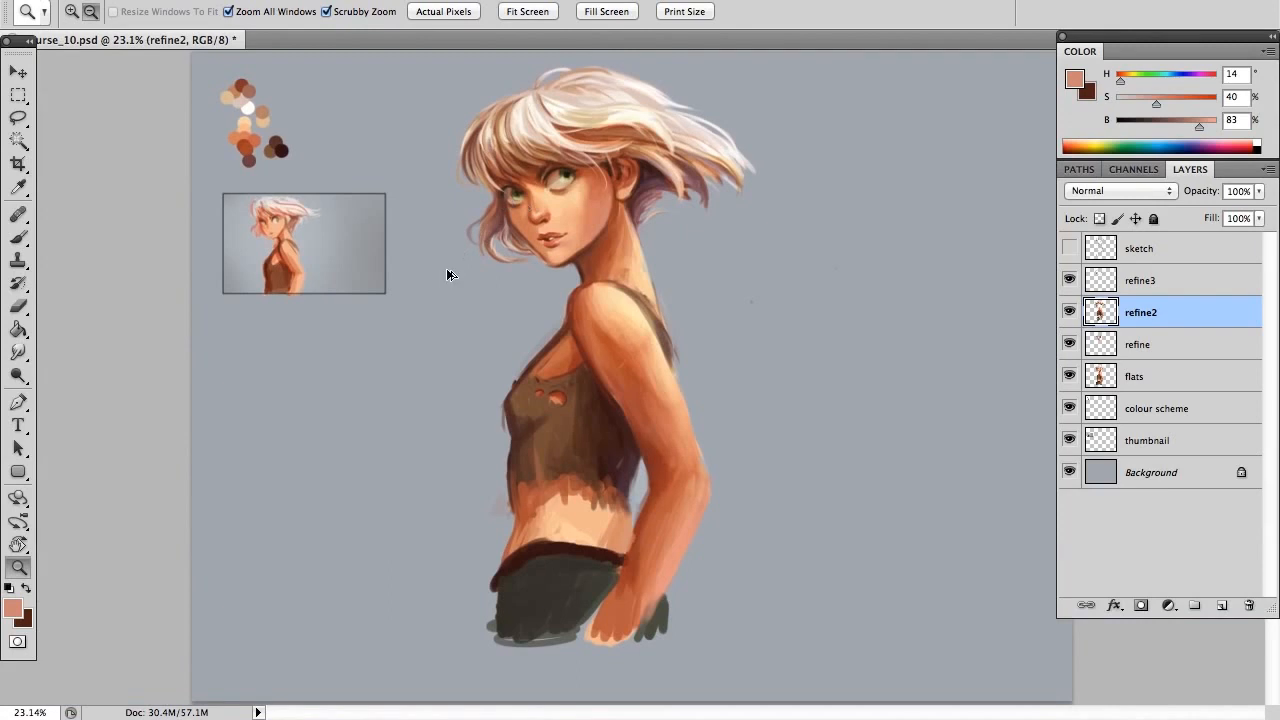
{"action": "left_click_drag", "start_coordinate": [597, 211], "coordinate": [653, 340]}
{"action": "left_click_drag", "start_coordinate": [585, 363], "coordinate": [624, 378]}
{"action": "key", "text": "b"}
{"action": "key", "text": "["}
{"action": "left_click", "coordinate": [558, 430], "text": "alt"}
{"action": "left_click_drag", "start_coordinate": [538, 394], "coordinate": [566, 397]}
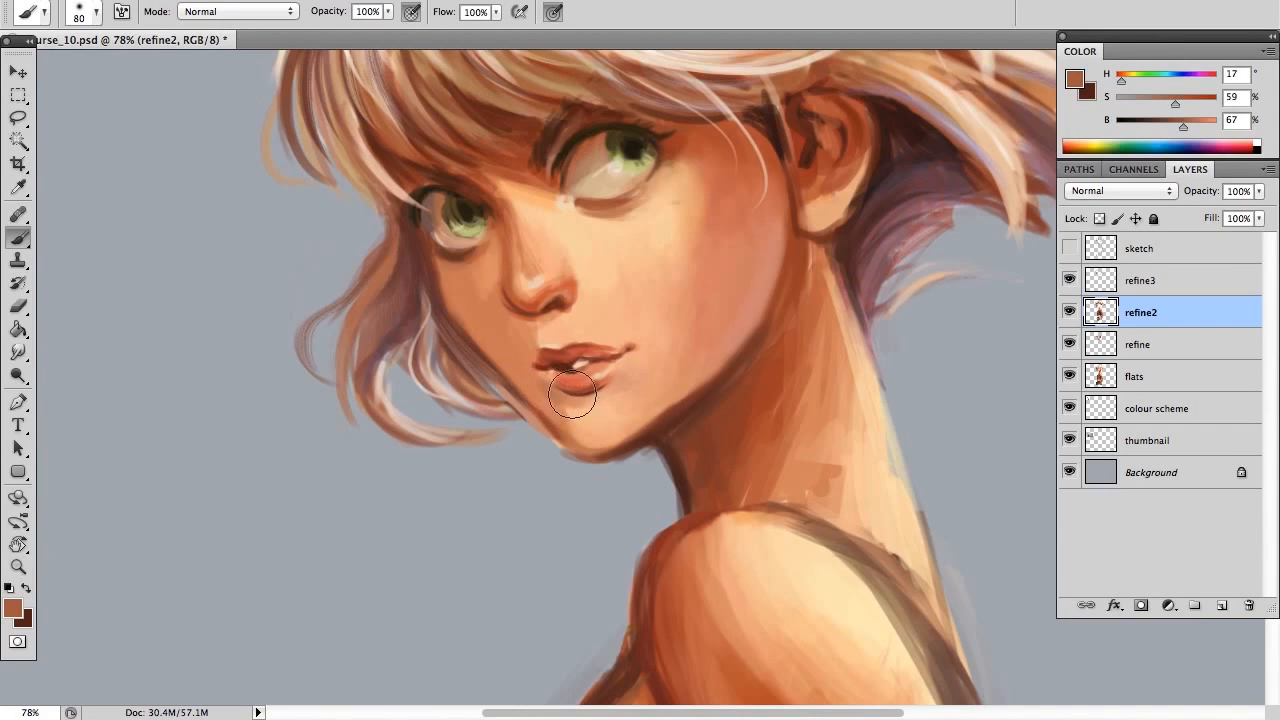
{"action": "key", "text": "z"}
{"action": "mouse_move", "coordinate": [631, 243]}
{"action": "left_mouse_down"}
{"action": "mouse_move", "coordinate": [568, 197]}
{"action": "mouse_move", "coordinate": [578, 234]}
{"action": "left_mouse_up"}
{"action": "left_click_drag", "start_coordinate": [643, 283], "coordinate": [674, 280]}
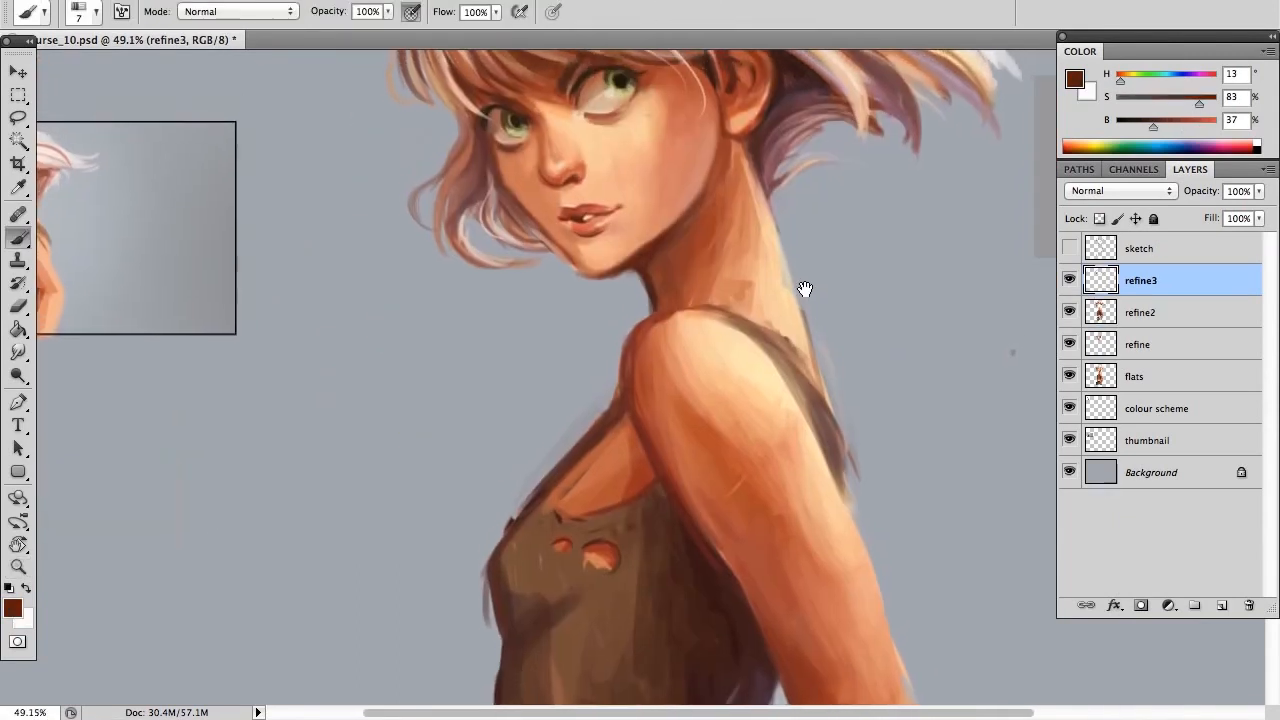
- Blend the neck and shoulder on the refine2 layer using the Smudge tool at 125 px
{"action": "left_click_drag", "start_coordinate": [805, 289], "coordinate": [800, 287]}
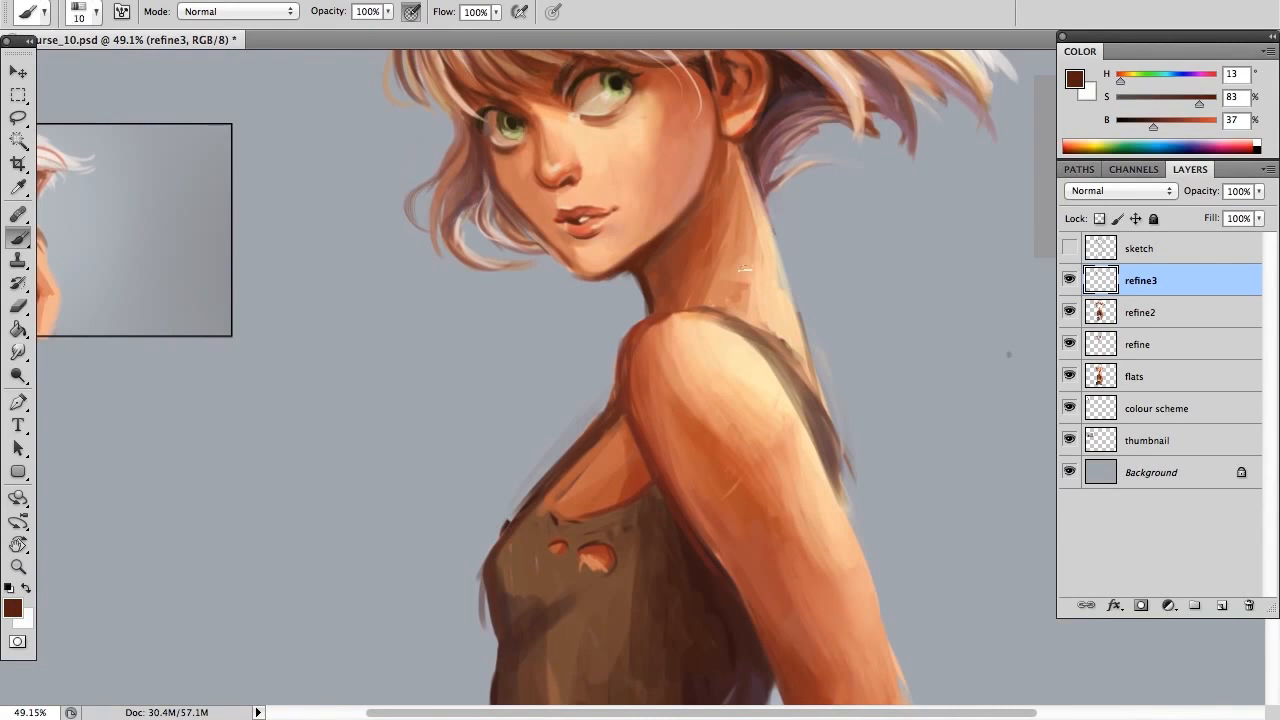
{"action": "left_click", "coordinate": [18, 352]}
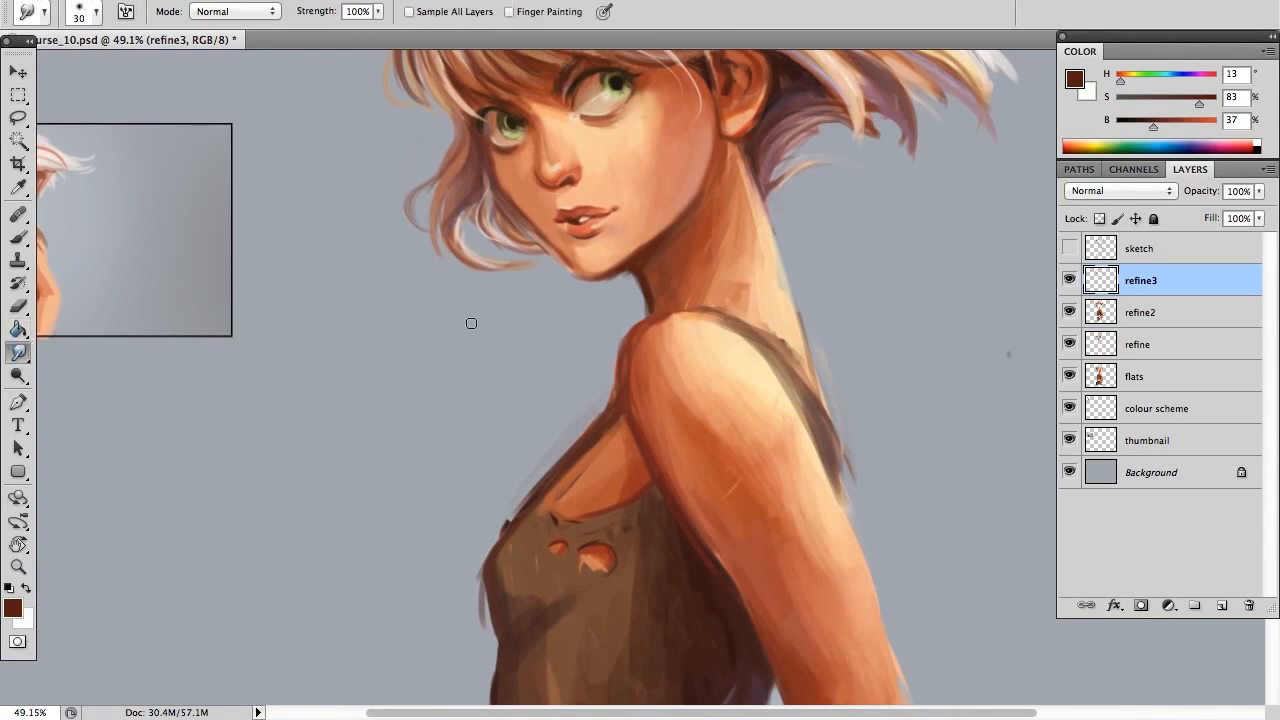
{"action": "key", "text": "bracketright"}
{"action": "key", "text": "bracketright"}
{"action": "key", "text": "bracketright"}
{"action": "key", "text": "bracketright"}
{"action": "key", "text": "bracketright"}
{"action": "key", "text": "bracketright"}
{"action": "key", "text": "bracketright"}
{"action": "key", "text": "bracketright"}
{"action": "left_click", "coordinate": [1071, 313]}
{"action": "left_click", "coordinate": [1071, 313]}
{"action": "left_click", "coordinate": [1093, 314]}
{"action": "mouse_move", "coordinate": [748, 247]}
{"action": "left_mouse_down"}
{"action": "mouse_move", "coordinate": [737, 214]}
{"action": "mouse_move", "coordinate": [713, 272]}
{"action": "mouse_move", "coordinate": [711, 357]}
{"action": "mouse_move", "coordinate": [749, 466]}
{"action": "mouse_move", "coordinate": [766, 434]}
{"action": "mouse_move", "coordinate": [722, 437]}
{"action": "mouse_move", "coordinate": [671, 377]}
{"action": "mouse_move", "coordinate": [669, 343]}
{"action": "left_mouse_up"}
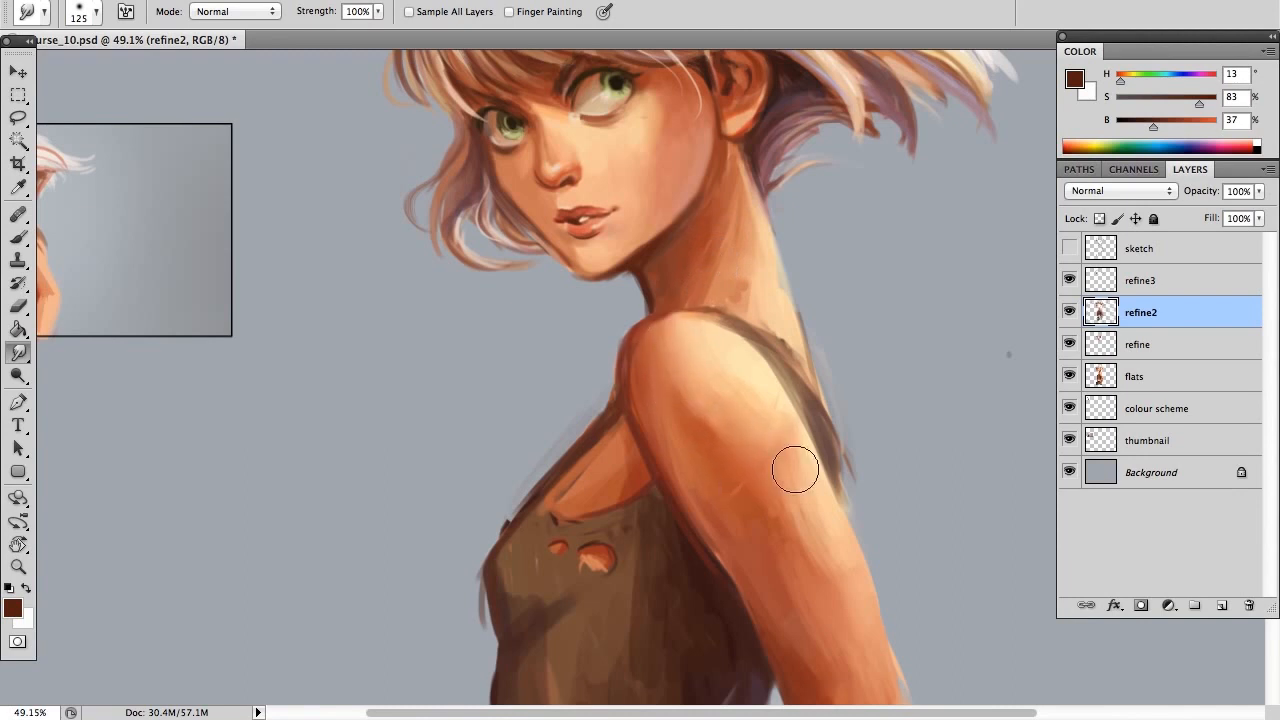
- Smudge the brushwork smooth along the upper arm, elbow and forearm
{"action": "left_click_drag", "start_coordinate": [822, 551], "coordinate": [783, 391]}
{"action": "left_click_drag", "start_coordinate": [790, 578], "coordinate": [794, 463]}
{"action": "left_click_drag", "start_coordinate": [801, 514], "coordinate": [705, 375]}
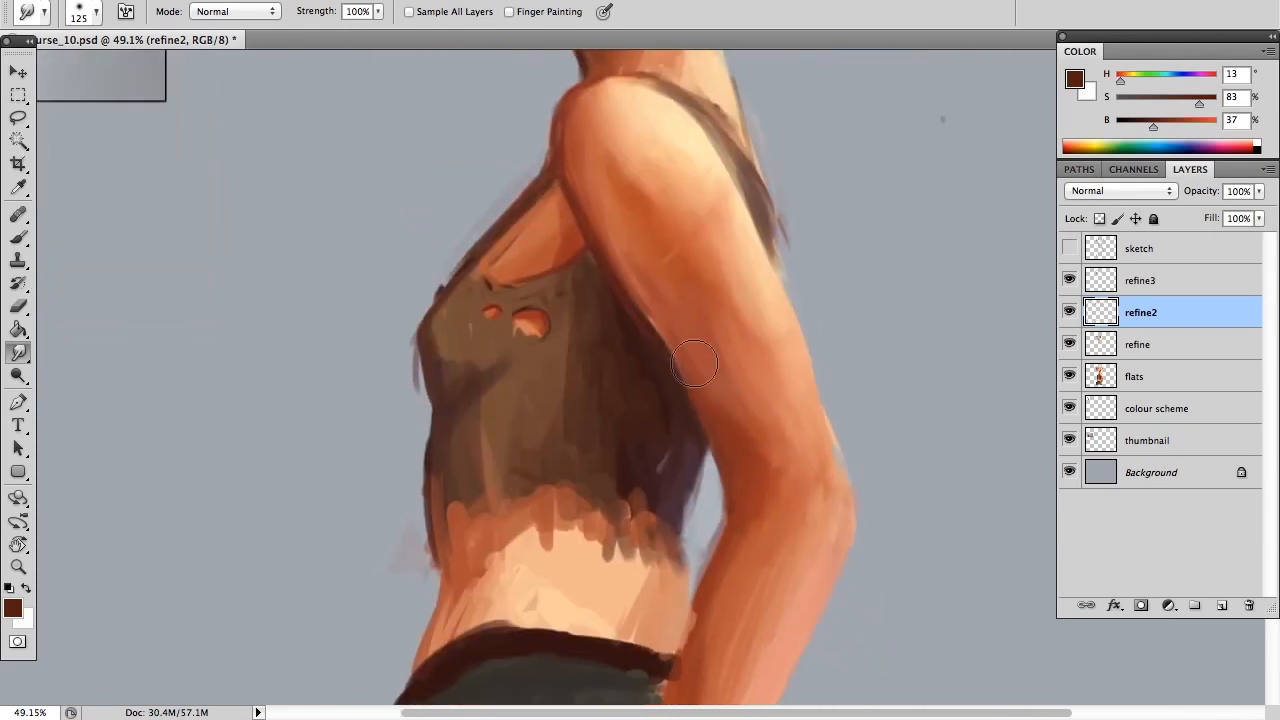
{"action": "left_click_drag", "start_coordinate": [782, 392], "coordinate": [768, 365]}
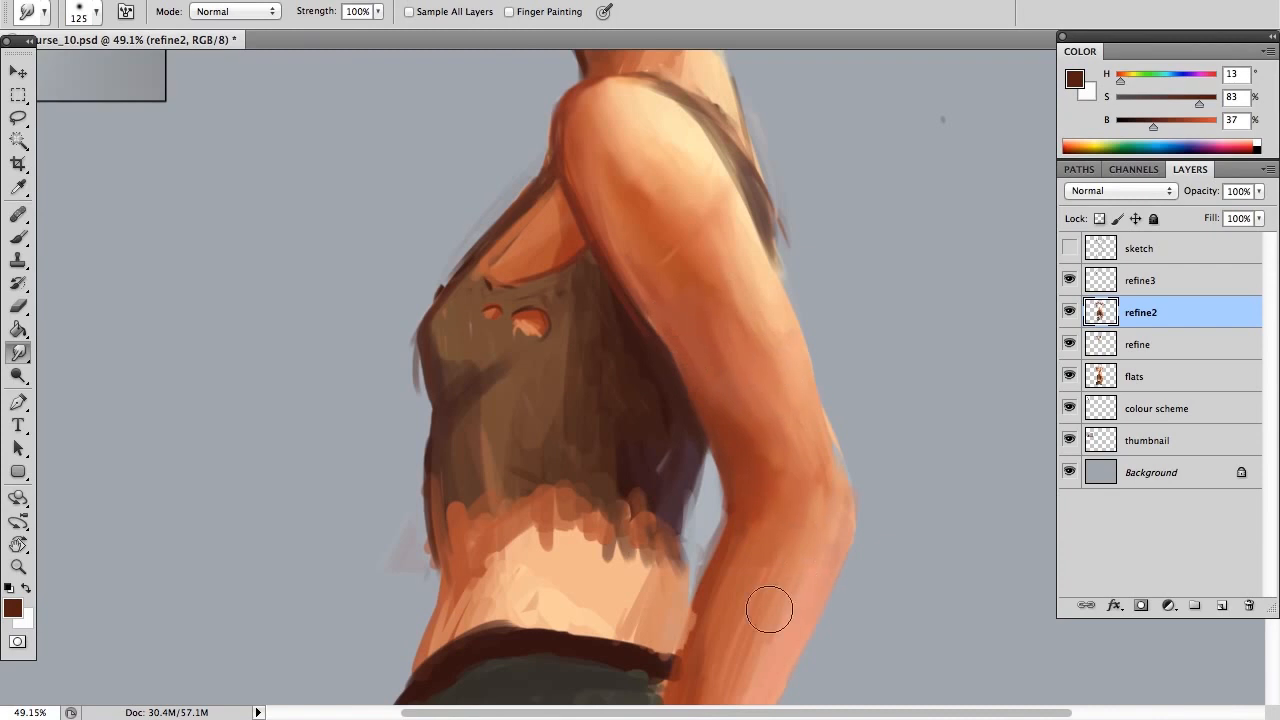
{"action": "left_click_drag", "start_coordinate": [859, 447], "coordinate": [892, 323]}
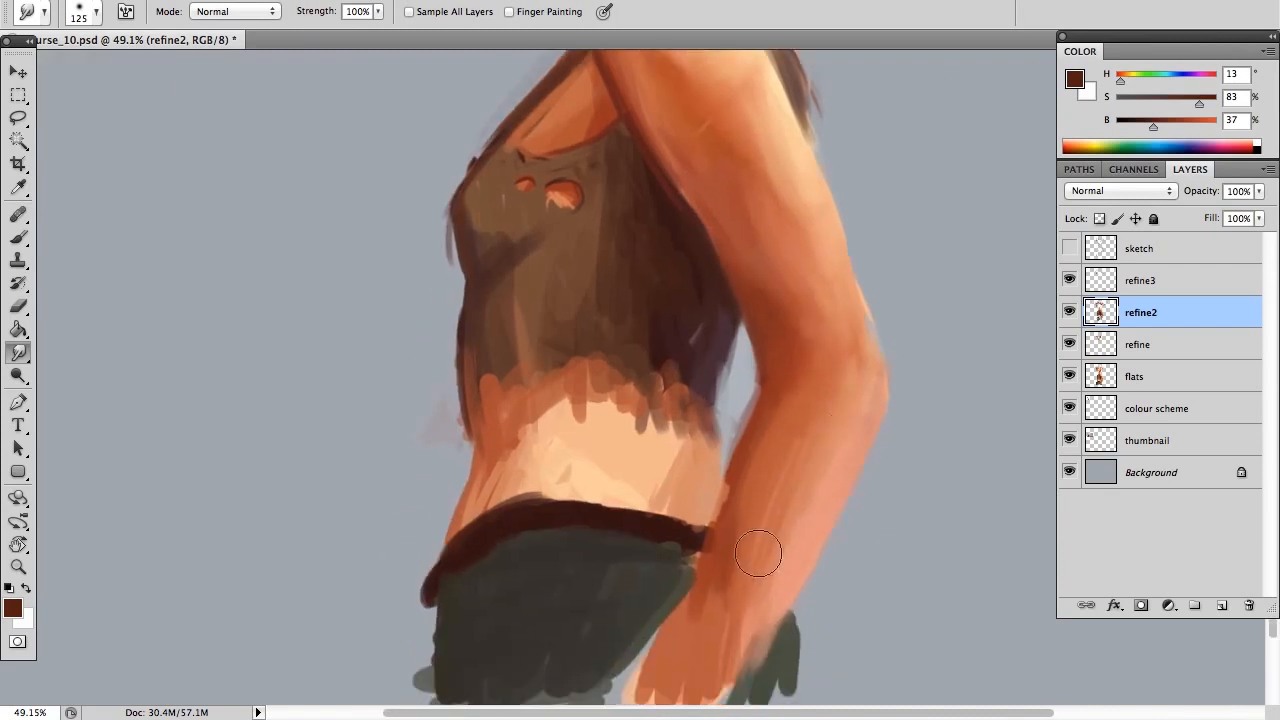
{"action": "mouse_move", "coordinate": [751, 537]}
{"action": "left_mouse_down"}
{"action": "mouse_move", "coordinate": [789, 446]}
{"action": "mouse_move", "coordinate": [789, 487]}
{"action": "mouse_move", "coordinate": [804, 478]}
{"action": "mouse_move", "coordinate": [784, 513]}
{"action": "left_mouse_up"}
{"action": "left_click_drag", "start_coordinate": [833, 433], "coordinate": [816, 437]}
- On the refine3 layer, paint over the upper arm with orange and light peach tones sampled from the skin, using a 25 px brush
{"action": "key", "text": "z"}
{"action": "mouse_move", "coordinate": [873, 190]}
{"action": "left_mouse_down"}
{"action": "mouse_move", "coordinate": [834, 154]}
{"action": "mouse_move", "coordinate": [757, 150]}
{"action": "left_mouse_up"}
{"action": "left_click_drag", "start_coordinate": [728, 260], "coordinate": [737, 312]}
{"action": "left_click_drag", "start_coordinate": [650, 379], "coordinate": [898, 296]}
{"action": "left_click", "coordinate": [1176, 290]}
{"action": "left_click_drag", "start_coordinate": [820, 249], "coordinate": [820, 359]}
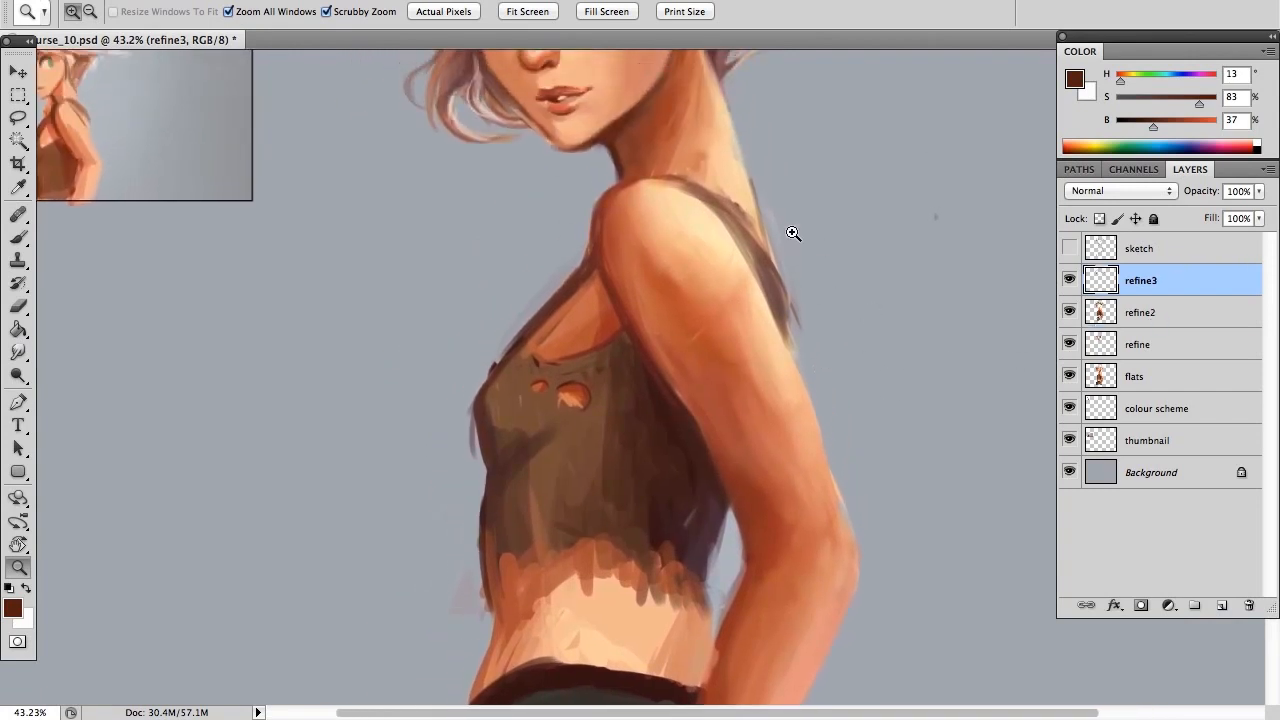
{"action": "key", "text": "b"}
{"action": "key", "text": "bracketright"}
{"action": "key", "text": "bracketright"}
{"action": "key", "text": "bracketright"}
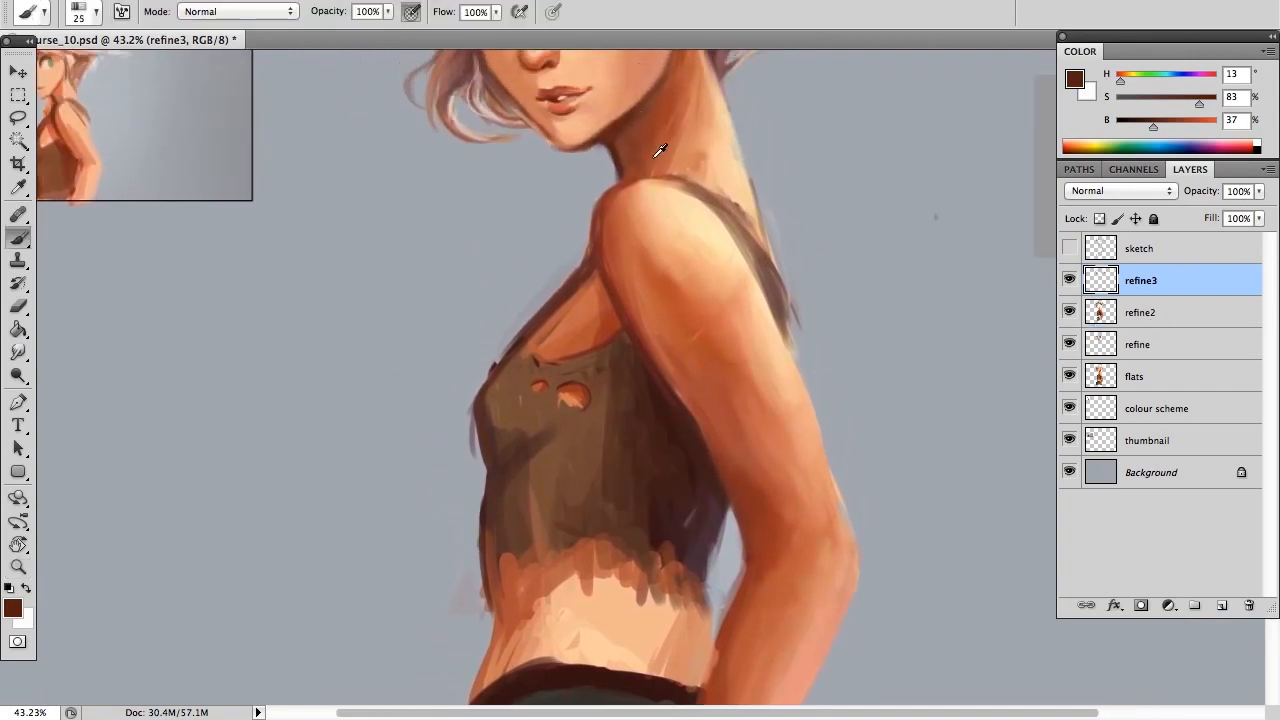
{"action": "left_click_drag", "start_coordinate": [807, 541], "coordinate": [789, 323]}
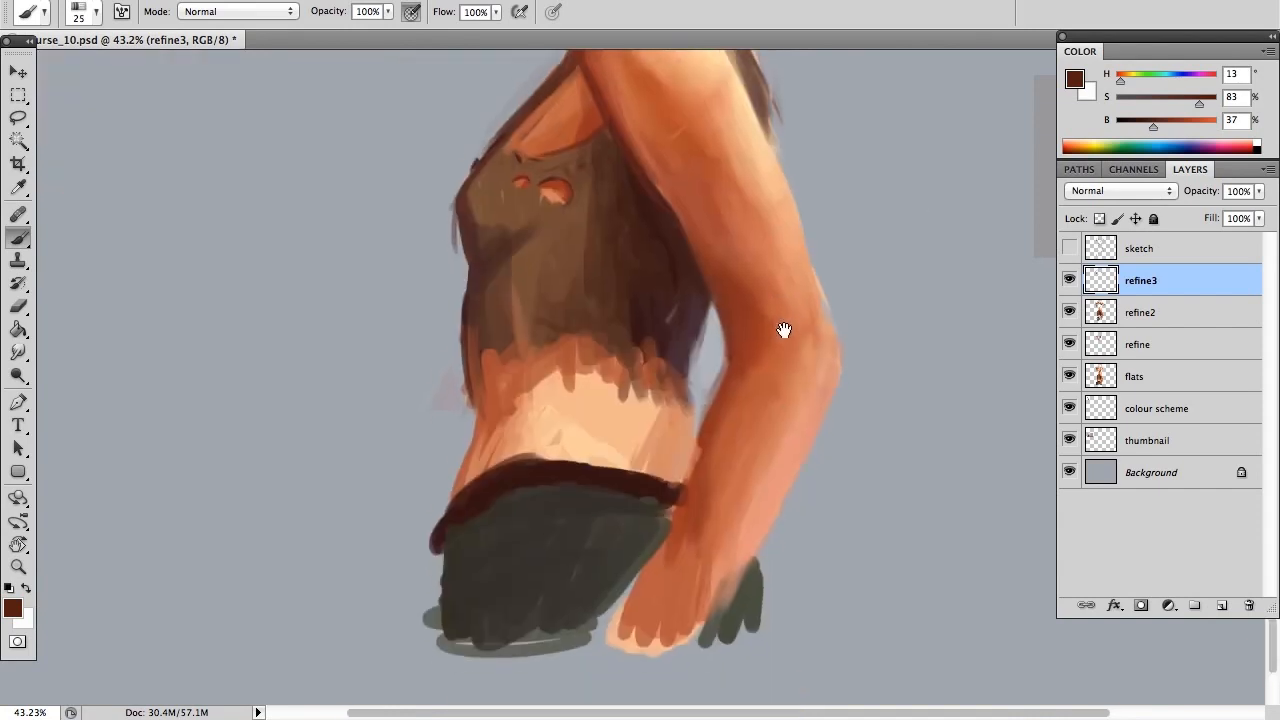
{"action": "left_click", "coordinate": [749, 183], "text": "alt"}
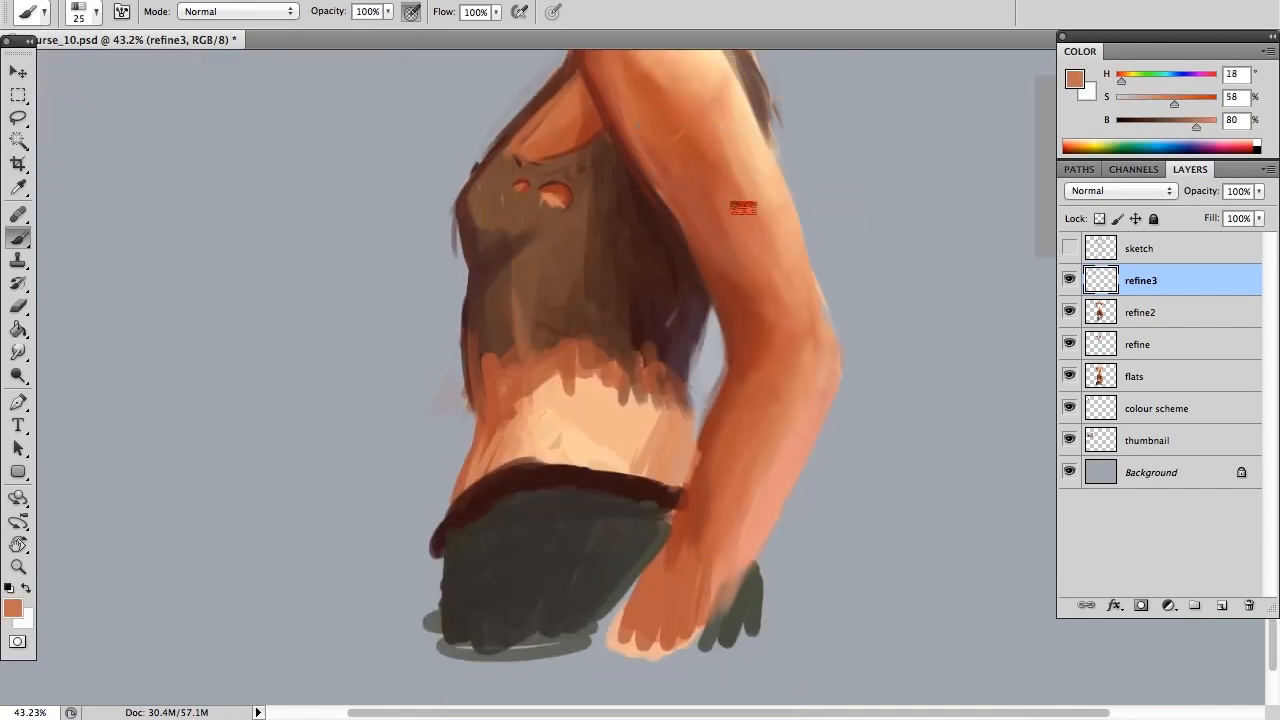
{"action": "left_click", "coordinate": [746, 160], "text": "alt"}
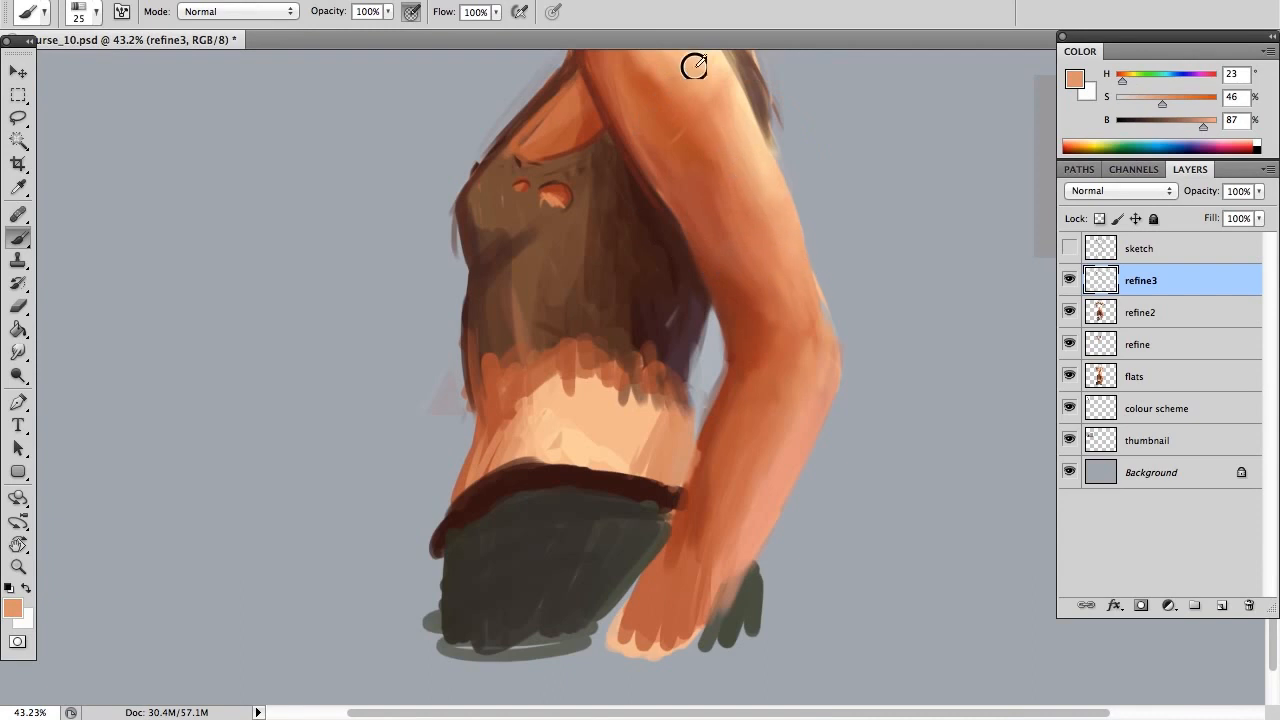
- Rework the shading from the inner upper arm down to the elbow with reddish-brown tones sampled from the arm
{"action": "left_click", "coordinate": [677, 194], "text": "alt"}
{"action": "left_click", "coordinate": [714, 250], "text": "alt"}
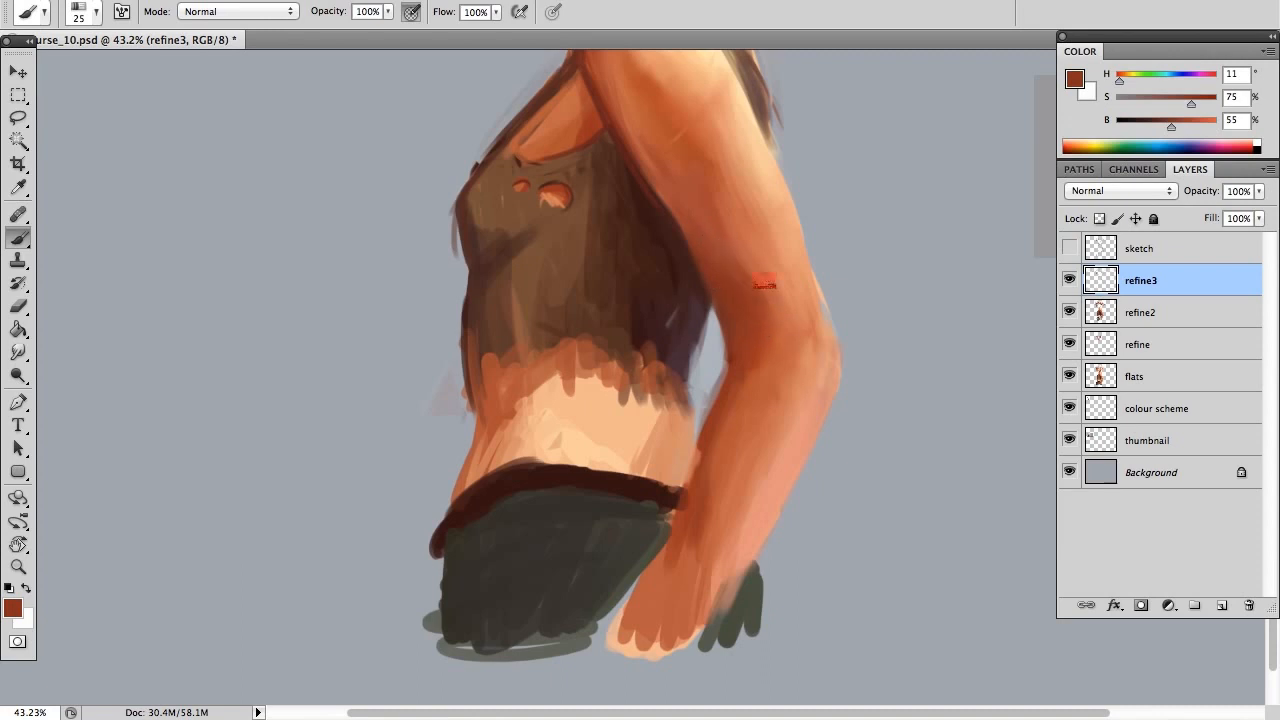
{"action": "left_click", "coordinate": [787, 286], "text": "alt"}
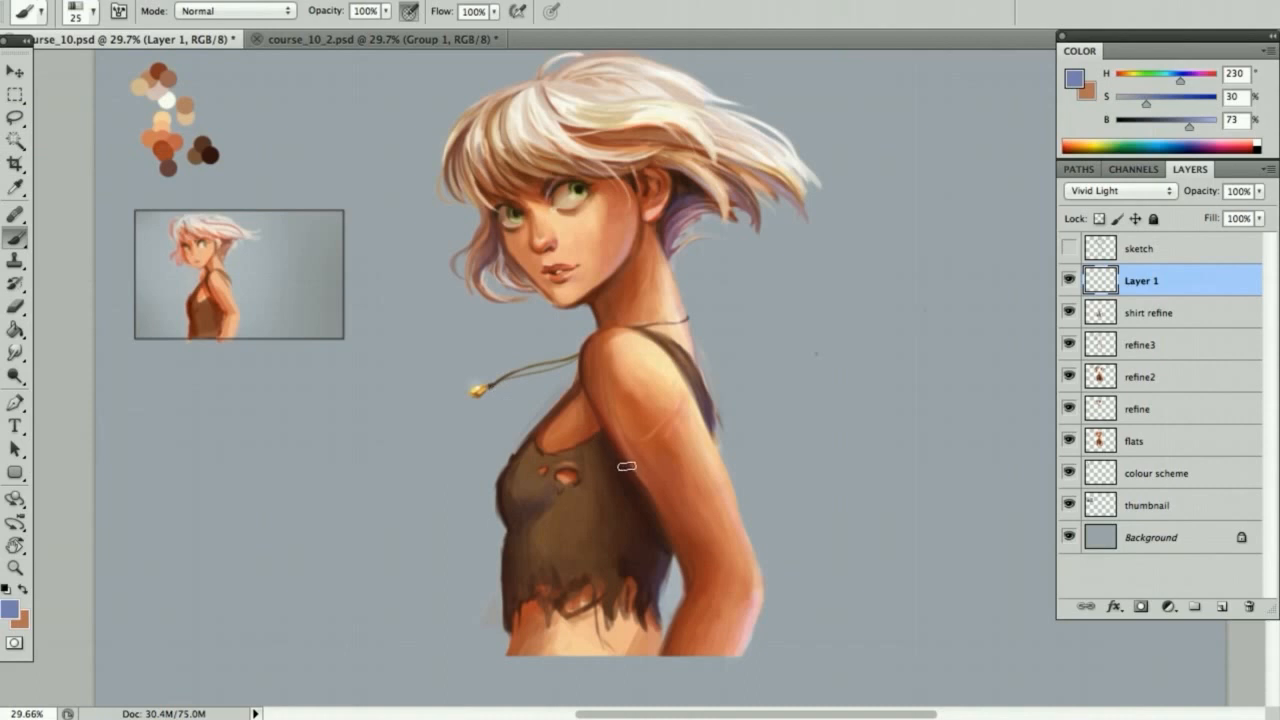
- Create a new layer group below the sketch layer and move the layers from Layer 1 down to flats into it
{"action": "left_click_drag", "start_coordinate": [1137, 287], "coordinate": [1194, 608]}
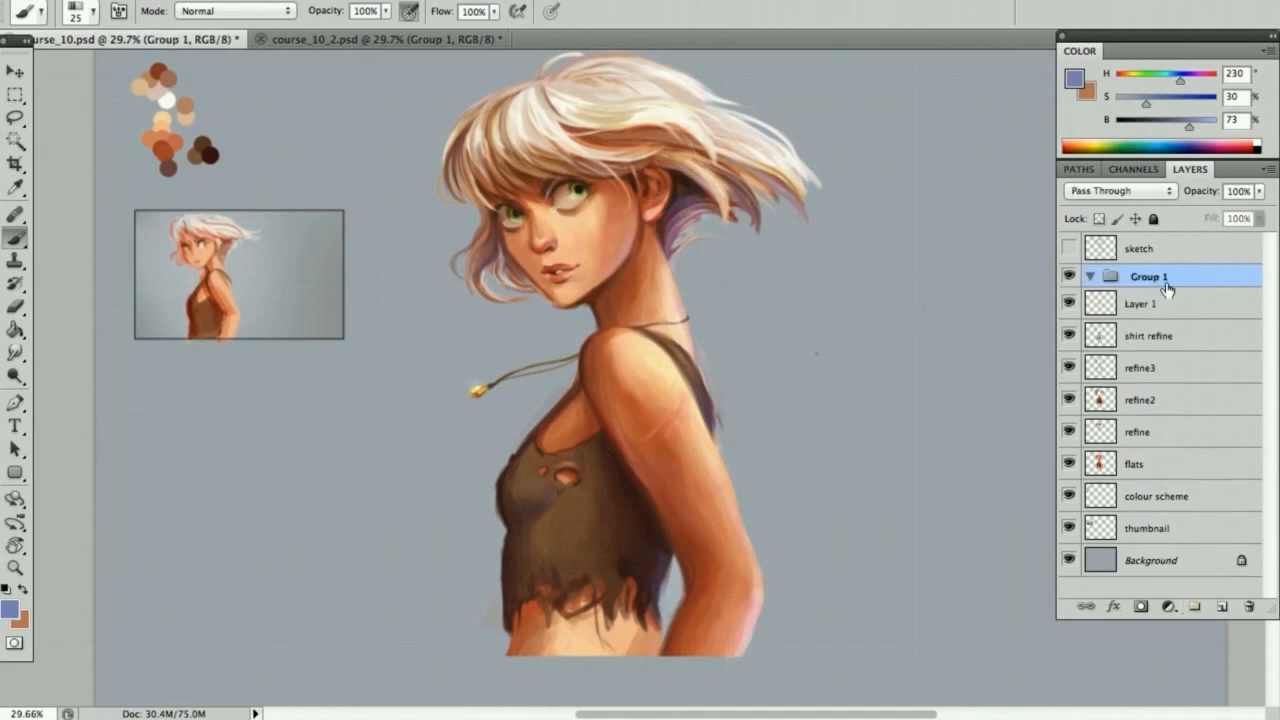
{"action": "left_click", "coordinate": [1148, 464], "text": "shift"}
{"action": "left_click_drag", "start_coordinate": [1155, 303], "coordinate": [1140, 277]}
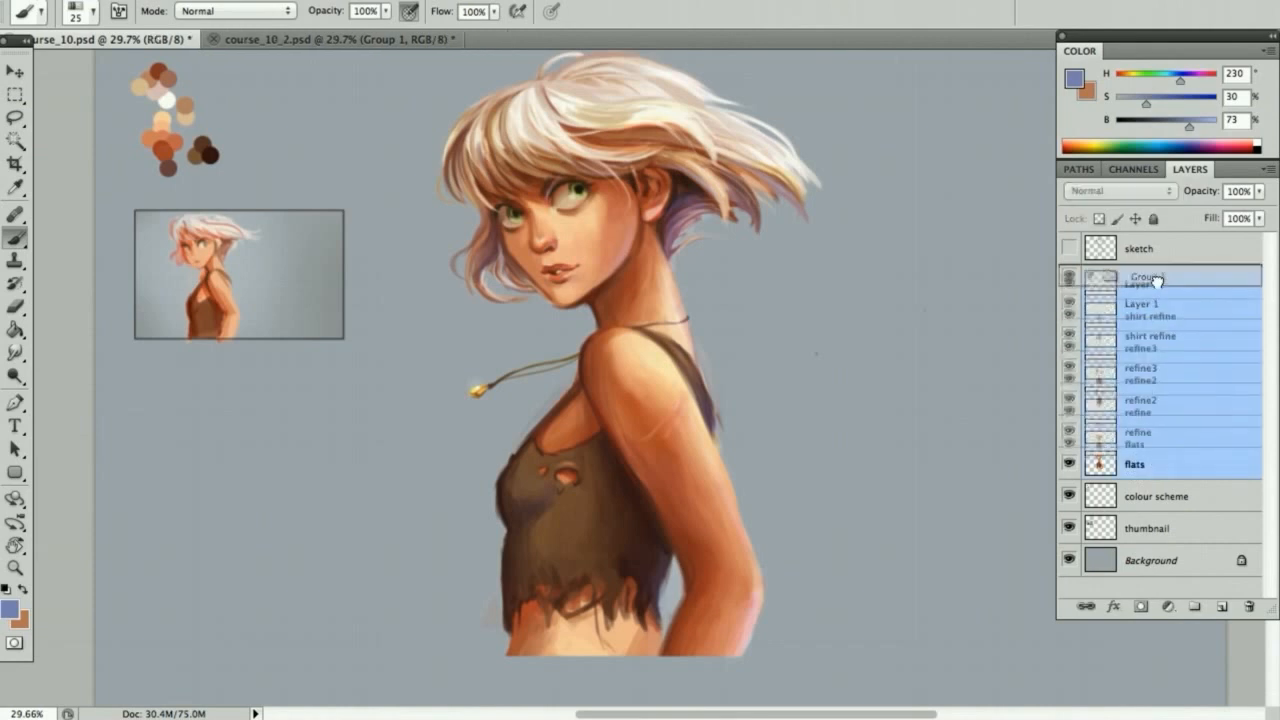
- Merge the grouped layers into one and copy the whole figure with a rectangular marquee selection
{"action": "right_click", "coordinate": [1178, 335]}
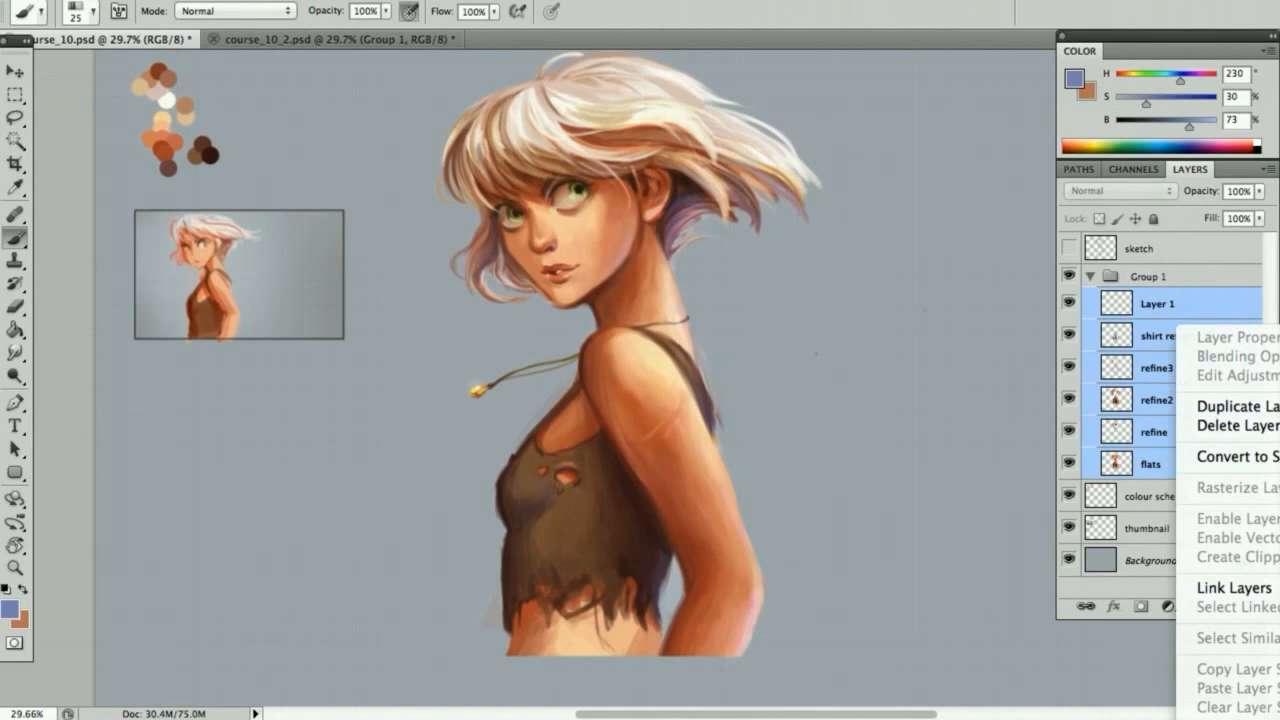
{"action": "left_click", "coordinate": [1225, 719]}
{"action": "key", "text": "m"}
{"action": "left_click_drag", "start_coordinate": [395, 680], "coordinate": [879, 49]}
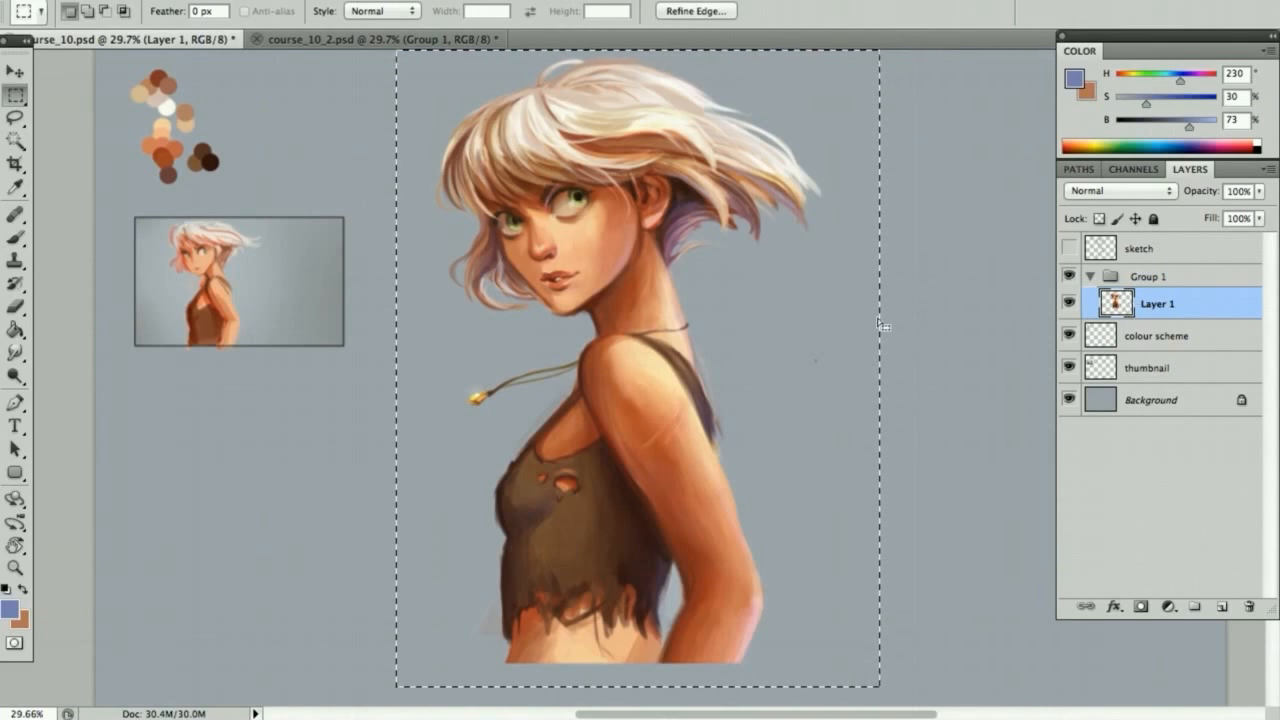
- Undo the selection and the merge to restore the separate painting layers, and collapse Group 1
{"action": "key", "text": "alt+super+z"}
{"action": "key", "text": "alt+super+z"}
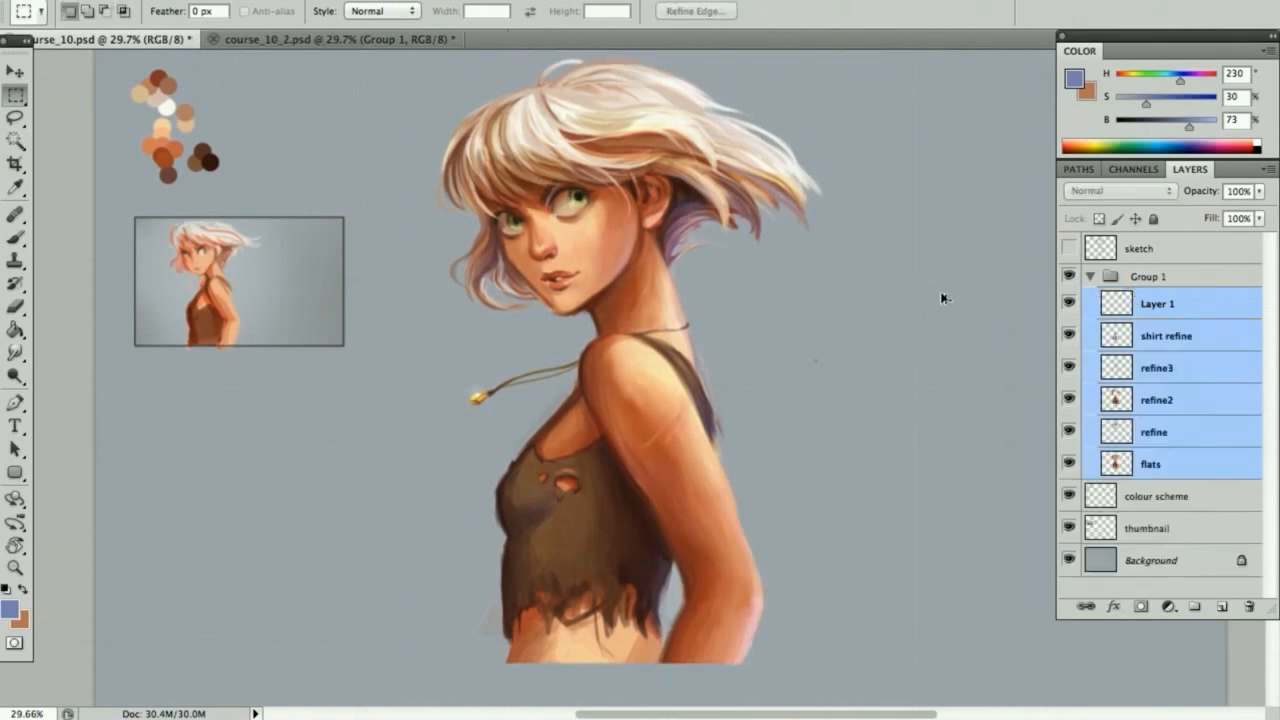
{"action": "left_click", "coordinate": [1090, 276]}
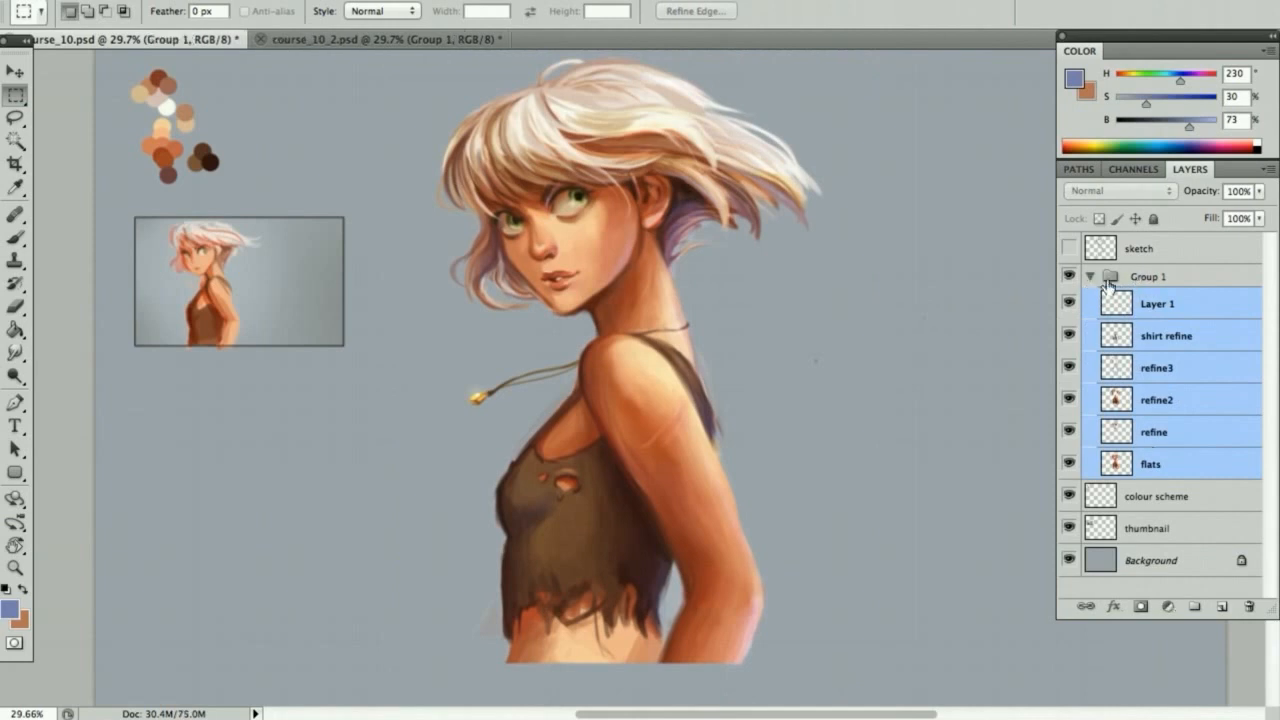
- Paste the copied figure onto a new layer above Group 1 and move it beside the original
{"action": "left_click", "coordinate": [1221, 609]}
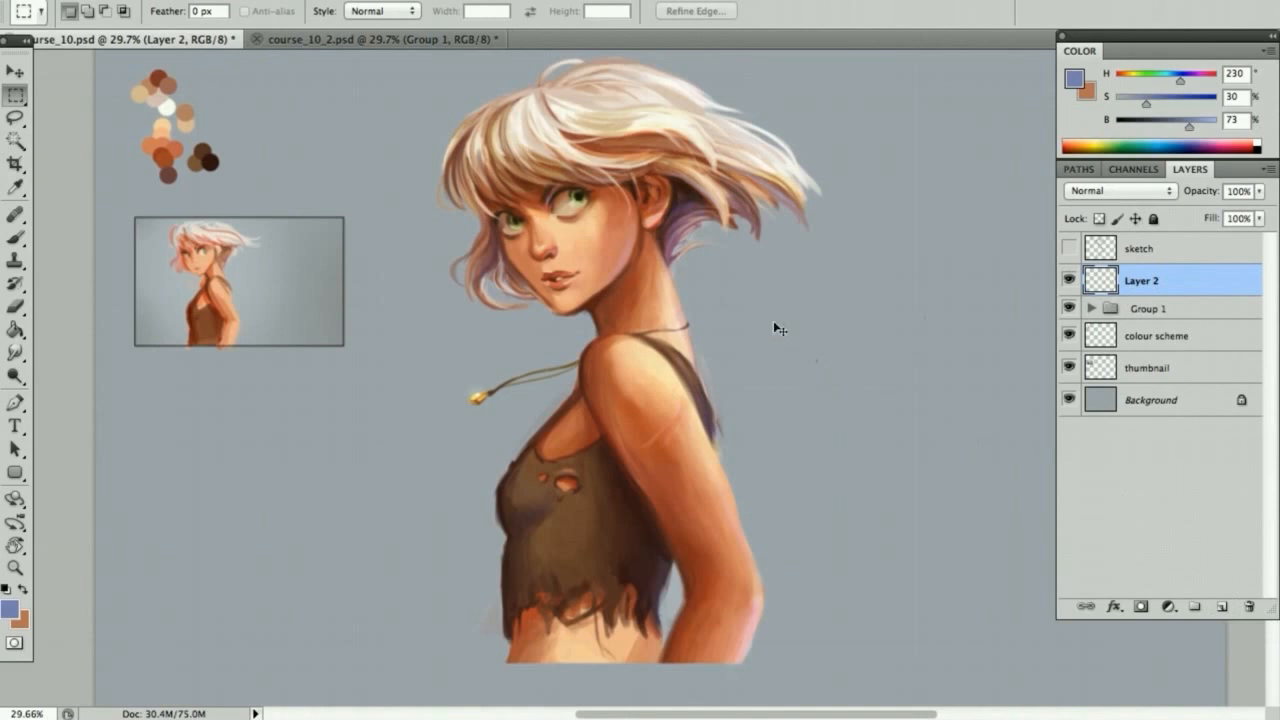
{"action": "key", "text": "ctrl+v"}
{"action": "key", "text": "v"}
{"action": "left_click_drag", "start_coordinate": [660, 258], "coordinate": [846, 244]}
- Compare the pasted figure with the layered original by toggling the visibility of Layer 2 and Group 1
{"action": "left_click", "coordinate": [1069, 281]}
{"action": "left_click", "coordinate": [1069, 308]}
{"action": "left_click", "coordinate": [1069, 308]}
{"action": "left_click", "coordinate": [1069, 281]}
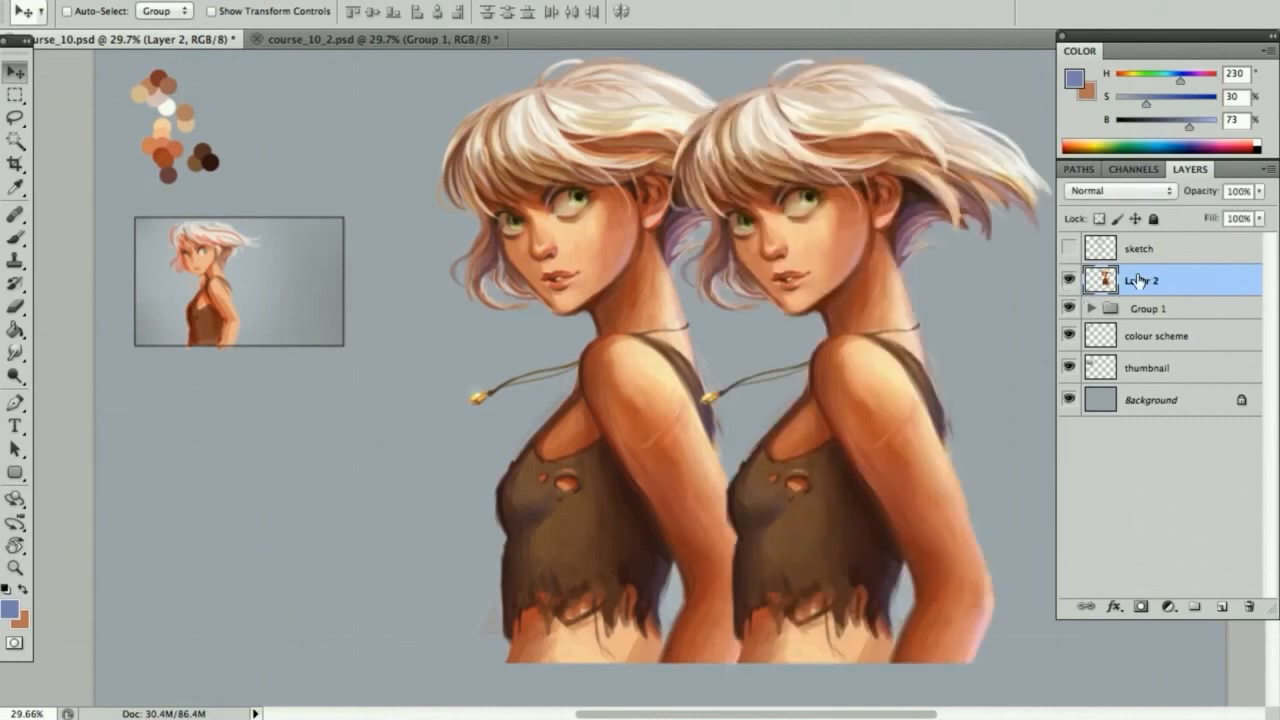
- Move the pasted figure back over the original and hide Group 1
{"action": "left_click_drag", "start_coordinate": [891, 258], "coordinate": [652, 276]}
{"action": "left_click", "coordinate": [1068, 308]}
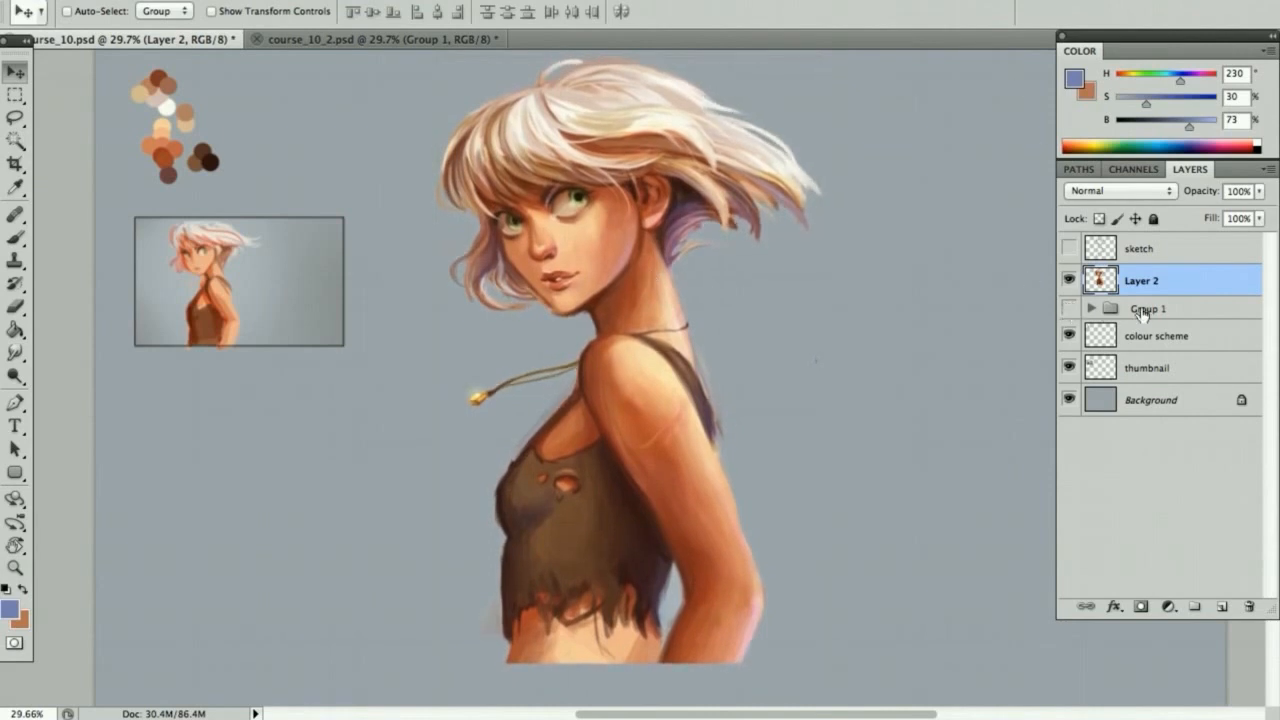